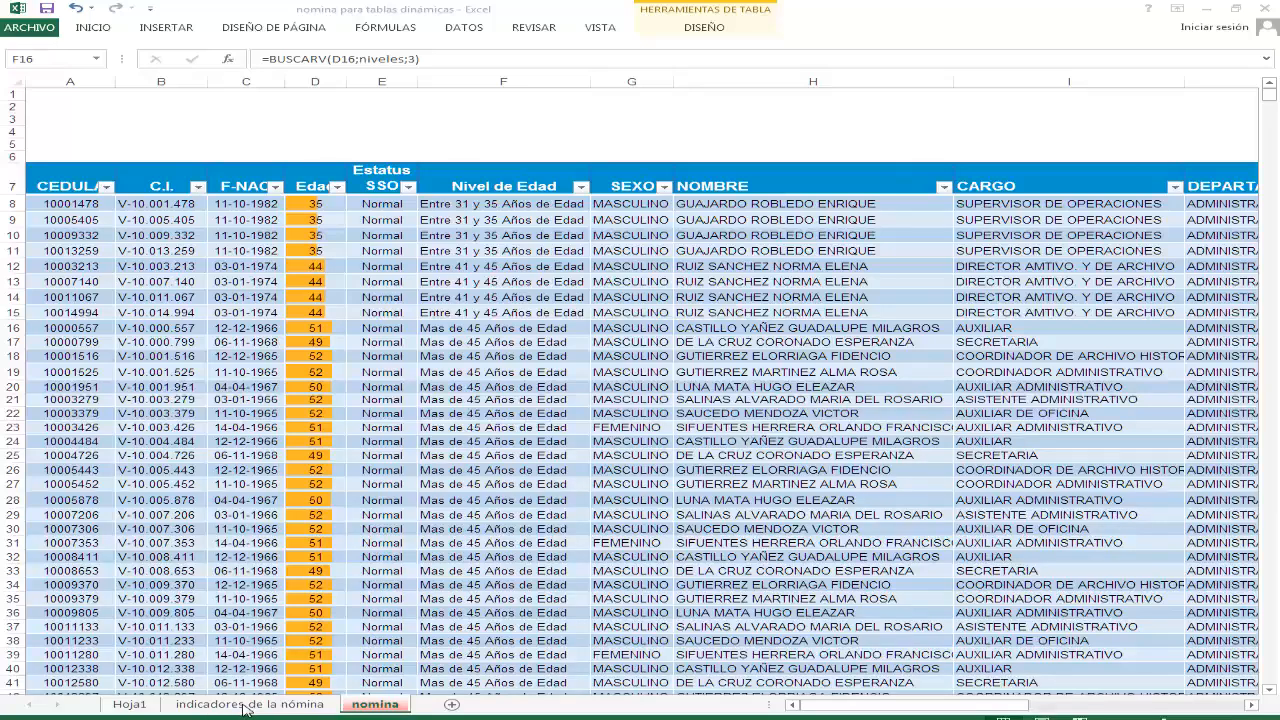
# - Examine the branch summary table and its charts on the indicadores de la nómina sheet
pyautogui.click(246, 709)
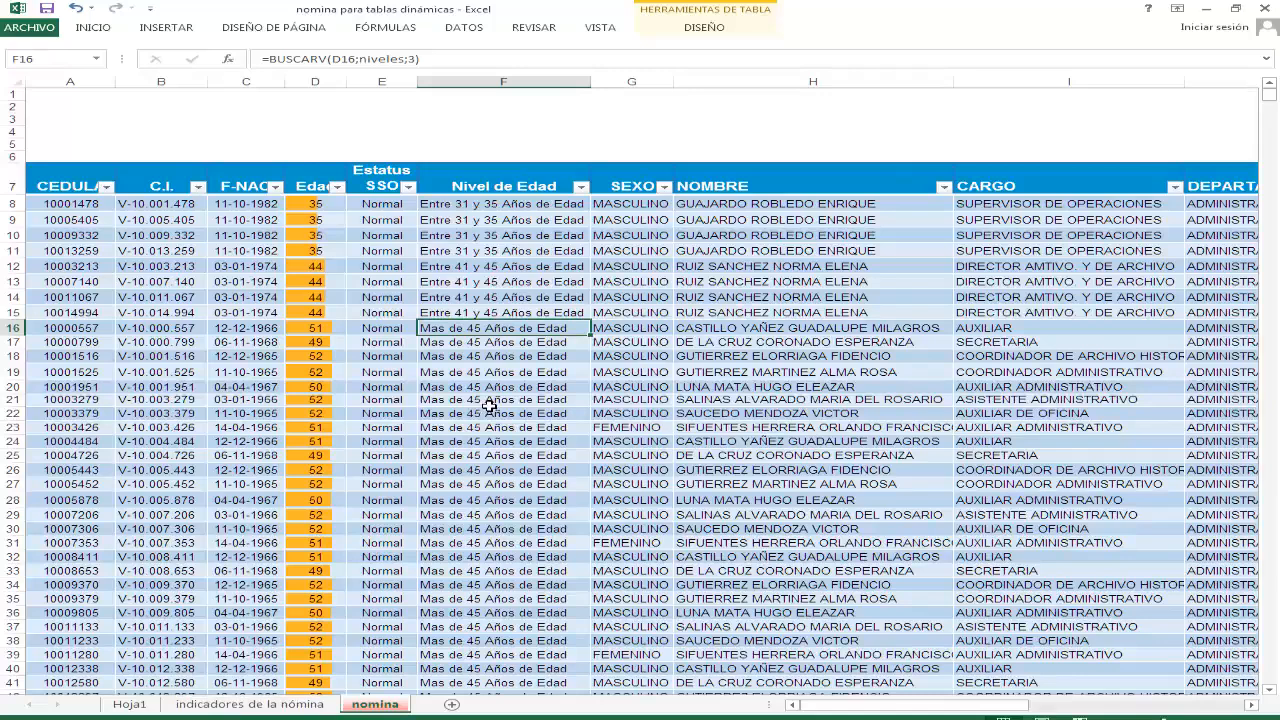
pyautogui.click(292, 704)
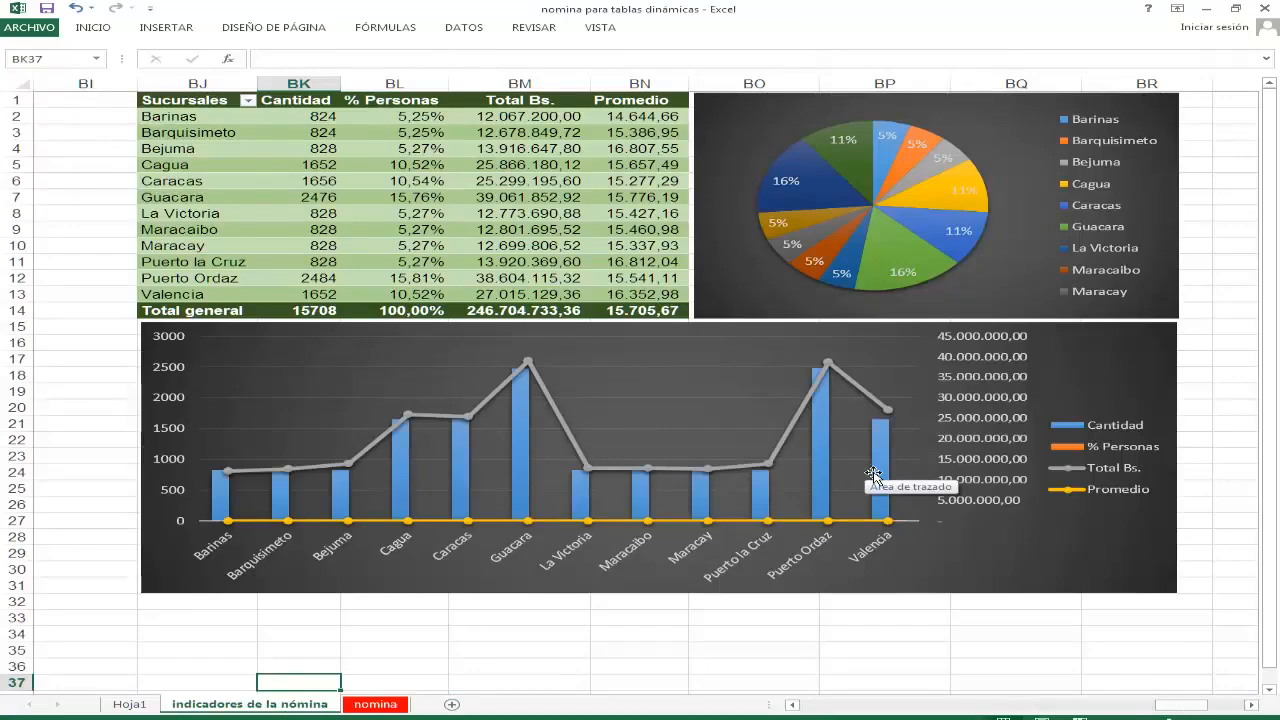
pyautogui.keyDown('ctrl'); pyautogui.scroll(-1, 879, 481); pyautogui.keyUp('ctrl')
pyautogui.keyDown('ctrl'); pyautogui.scroll(-4, 873, 475); pyautogui.keyUp('ctrl')
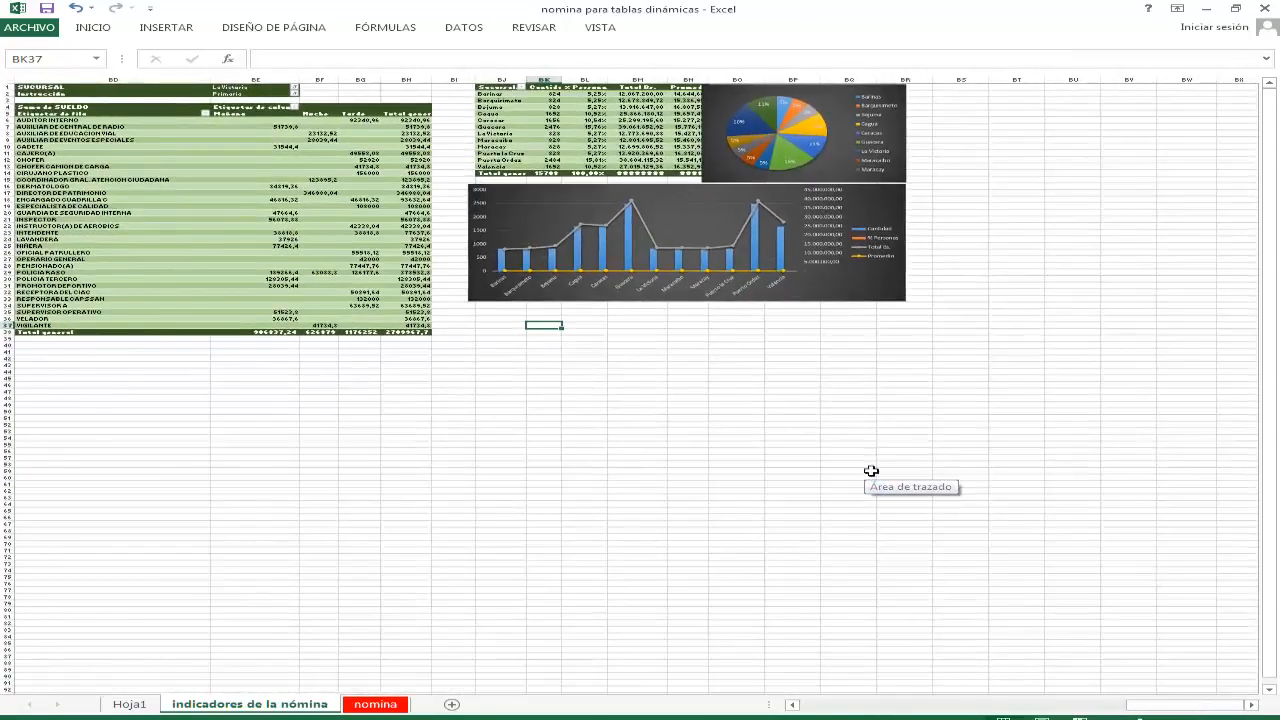
pyautogui.keyDown('ctrl'); pyautogui.scroll(3, 871, 471); pyautogui.keyUp('ctrl')
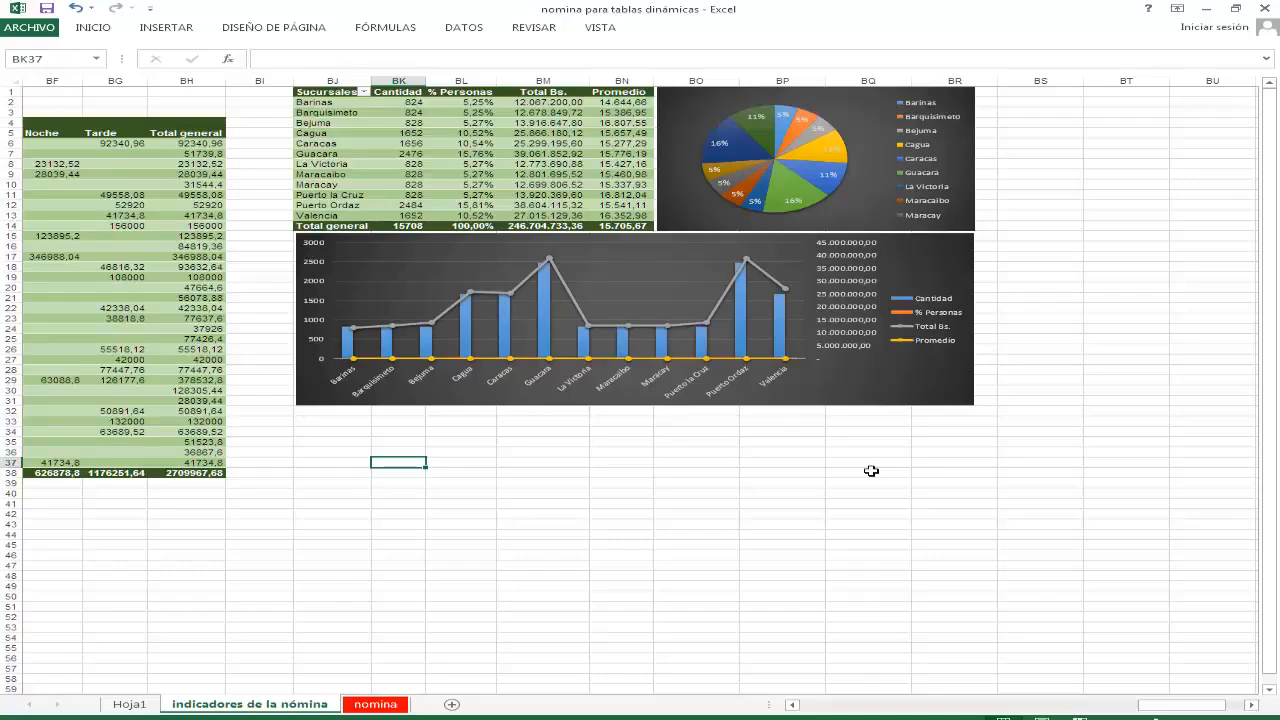
# - Return to the nomina sheet and slightly widen the Nivel de Edad column
pyautogui.click(378, 706)
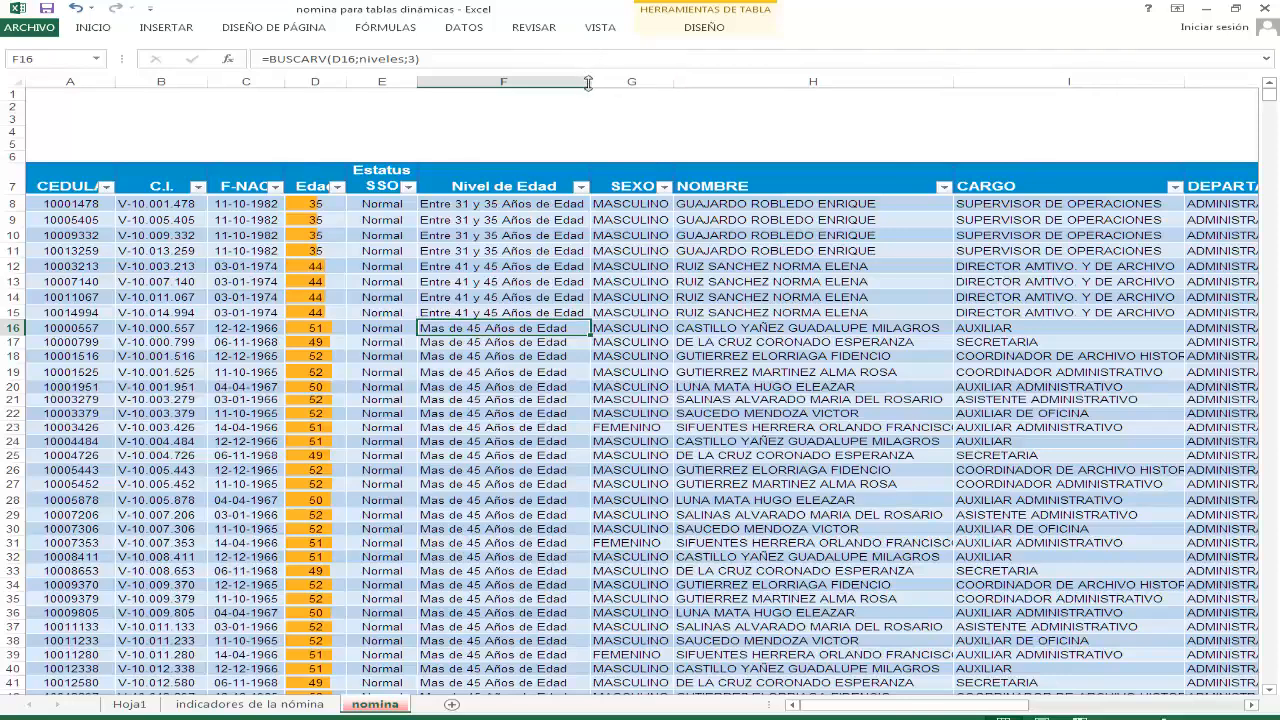
pyautogui.moveTo(591, 83); pyautogui.dragTo(609, 89)
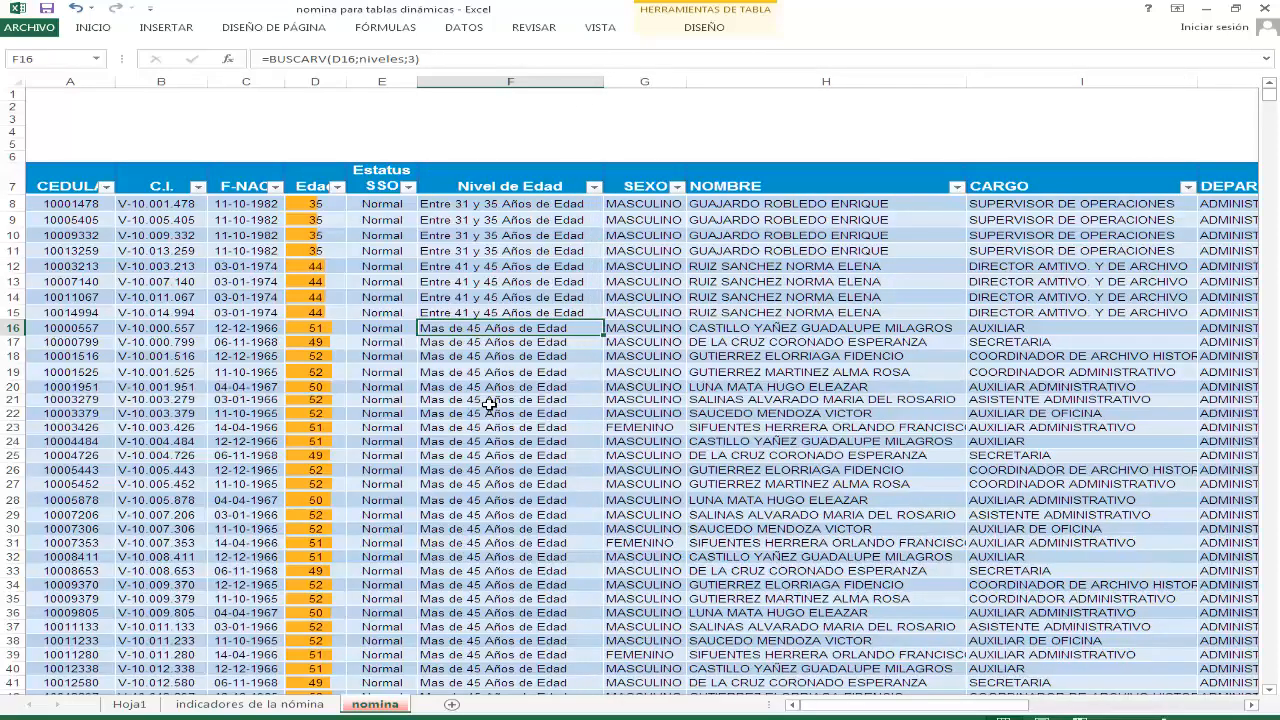
pyautogui.click(542, 375)
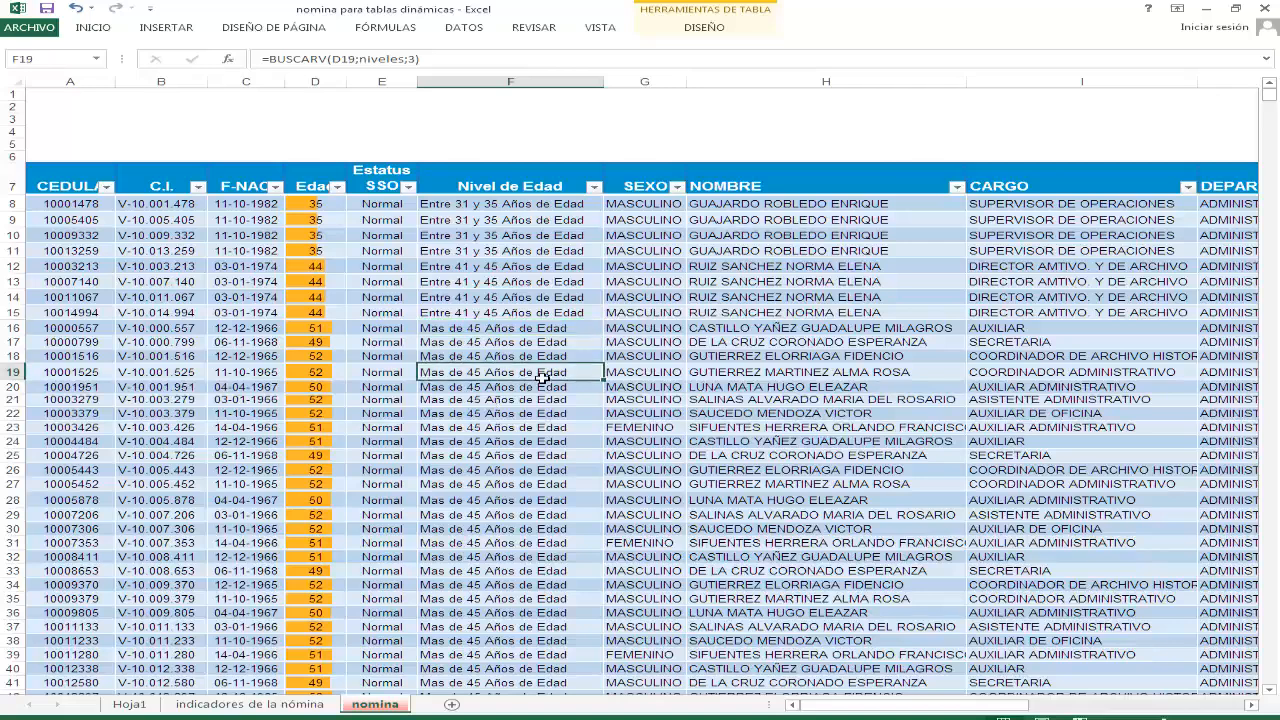
pyautogui.click(555, 313)
pyautogui.scroll(-2, 557, 316)
pyautogui.scroll(2, 557, 316)
pyautogui.scroll(-5, 553, 312)
pyautogui.scroll(5, 553, 312)
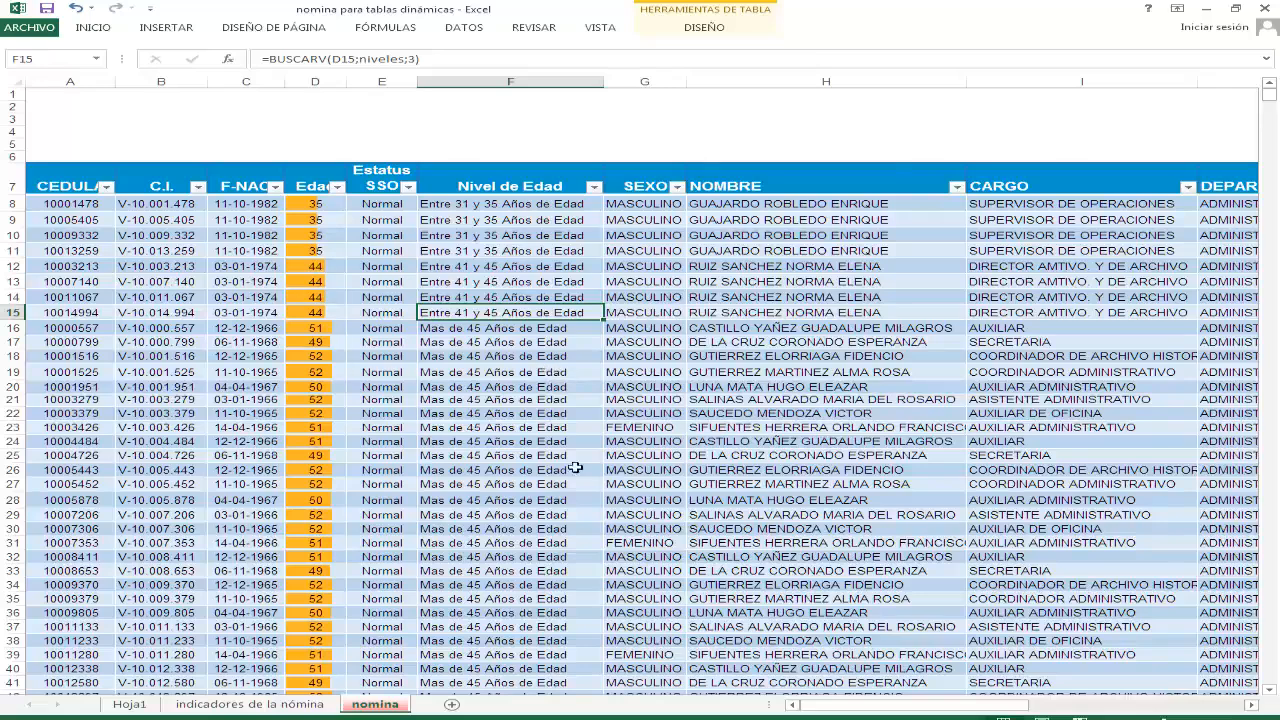
# - Create a new blank workbook
pyautogui.click(31, 30)
pyautogui.click(28, 30)
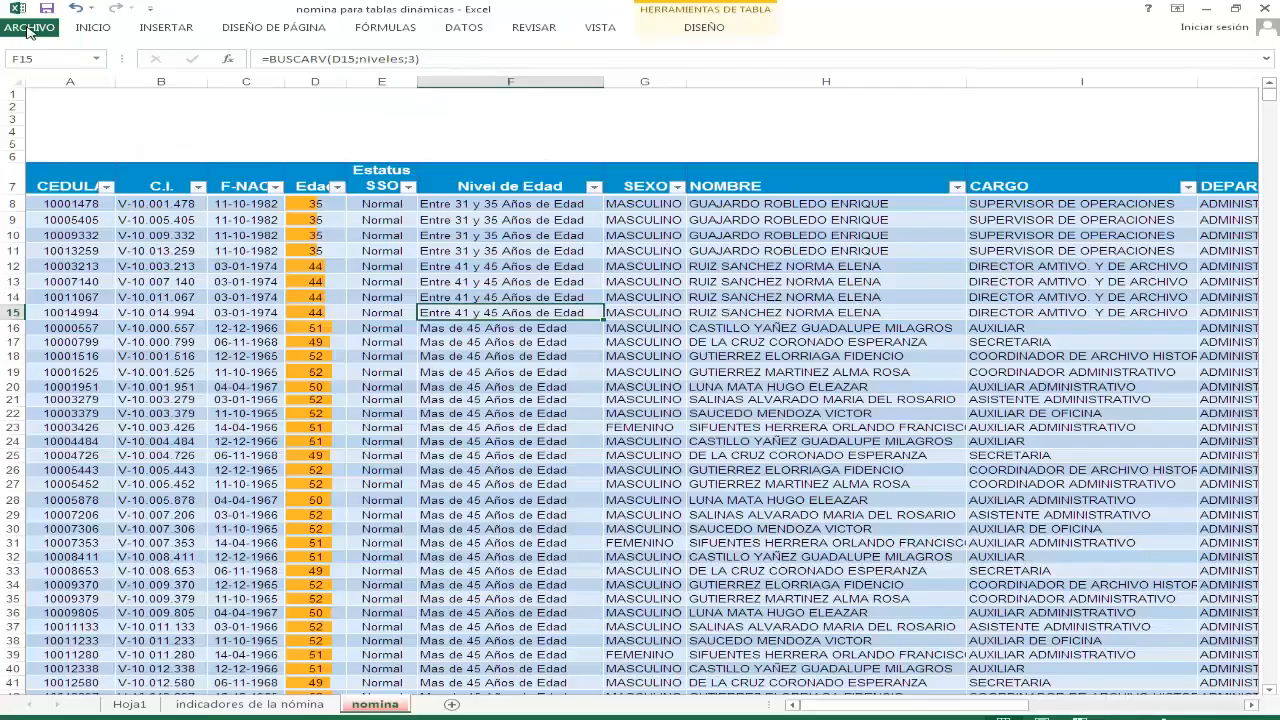
pyautogui.click(29, 30)
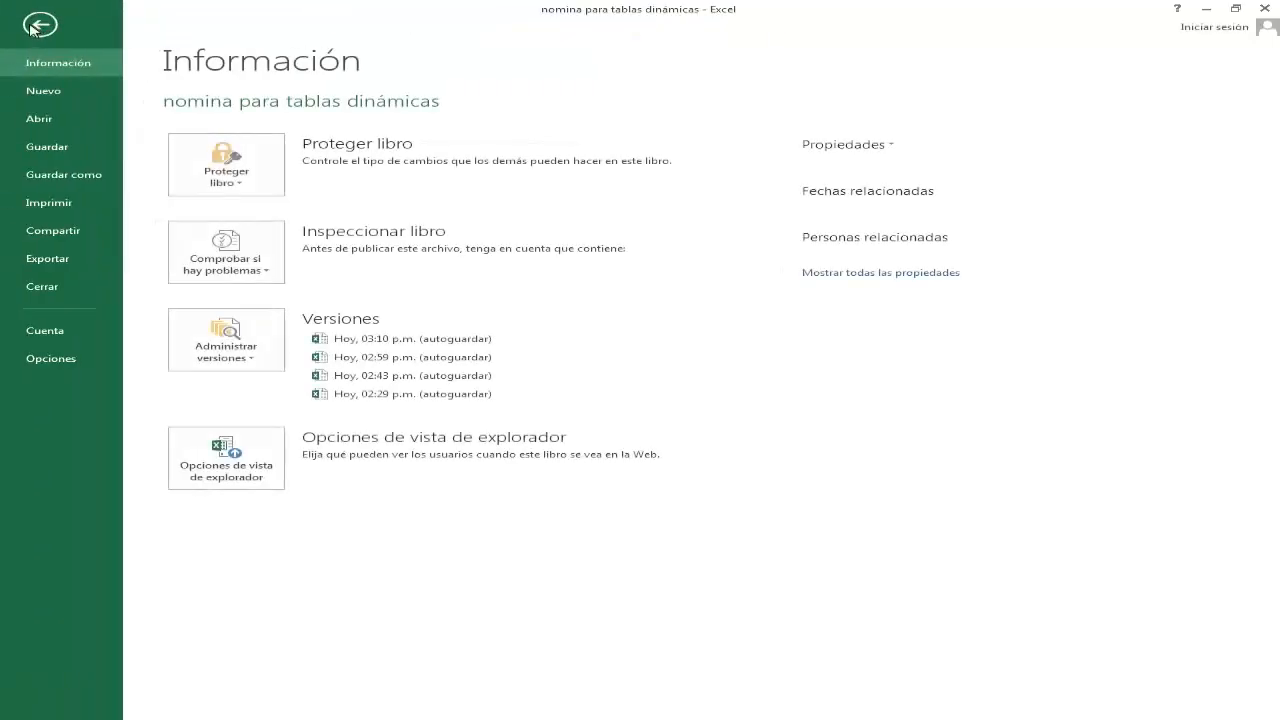
pyautogui.click(44, 93)
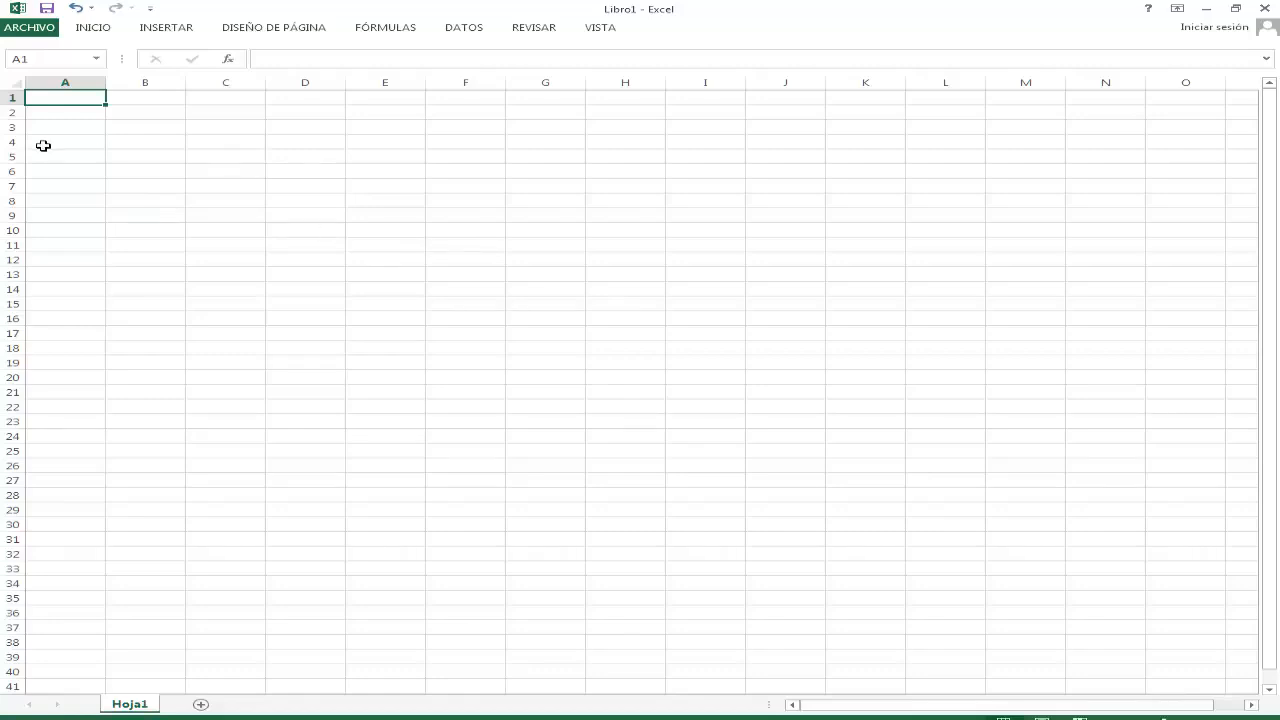
# - Start a pivot table in the new workbook and point its source to the nomina sheet of the nomina para tablas dinámicas workbook
pyautogui.keyDown('ctrl'); pyautogui.scroll(7, 332, 292); pyautogui.keyUp('ctrl')
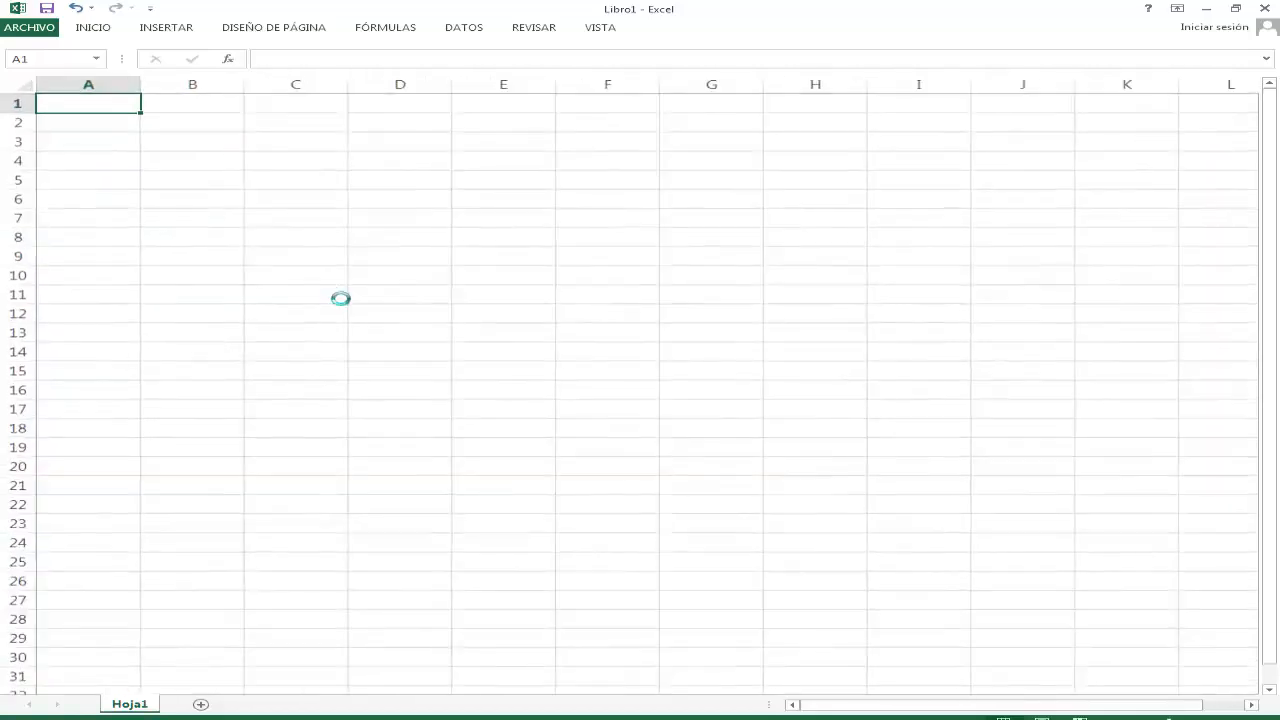
pyautogui.keyDown('ctrl'); pyautogui.scroll(1, 332, 292); pyautogui.keyUp('ctrl')
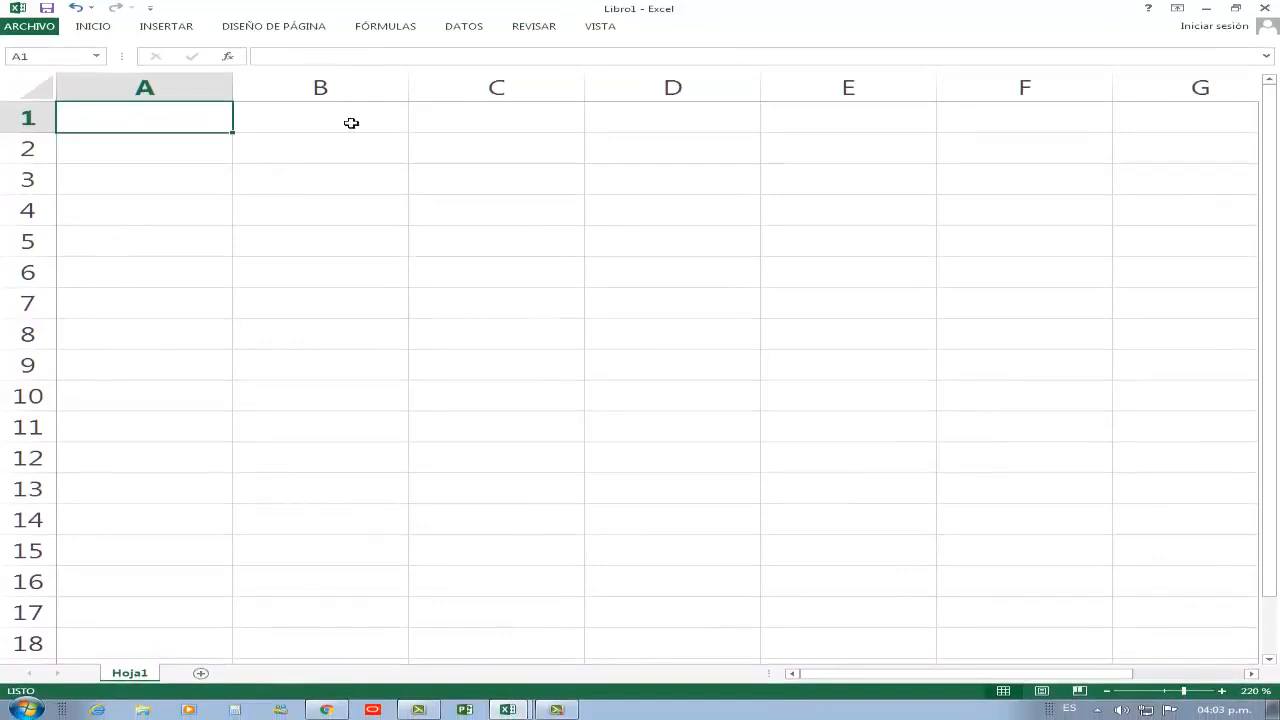
pyautogui.click(176, 30)
pyautogui.press('Escape')
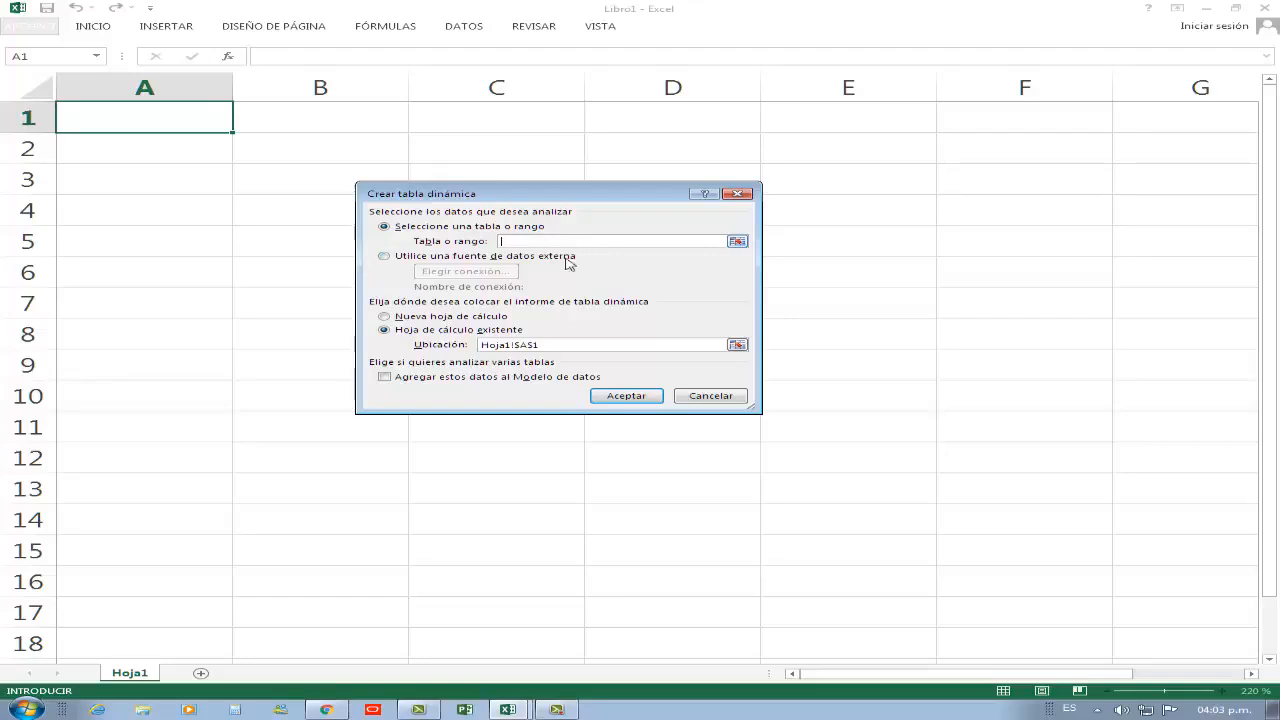
pyautogui.click(737, 242)
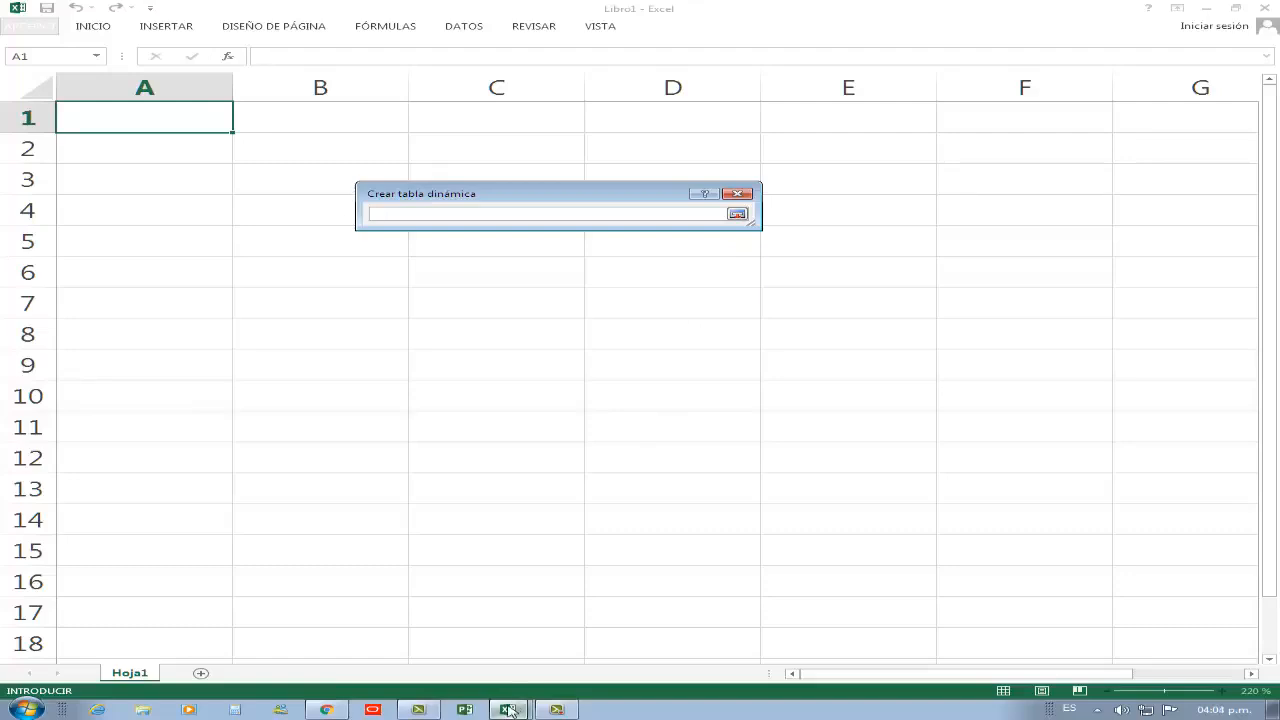
pyautogui.moveTo(509, 710)
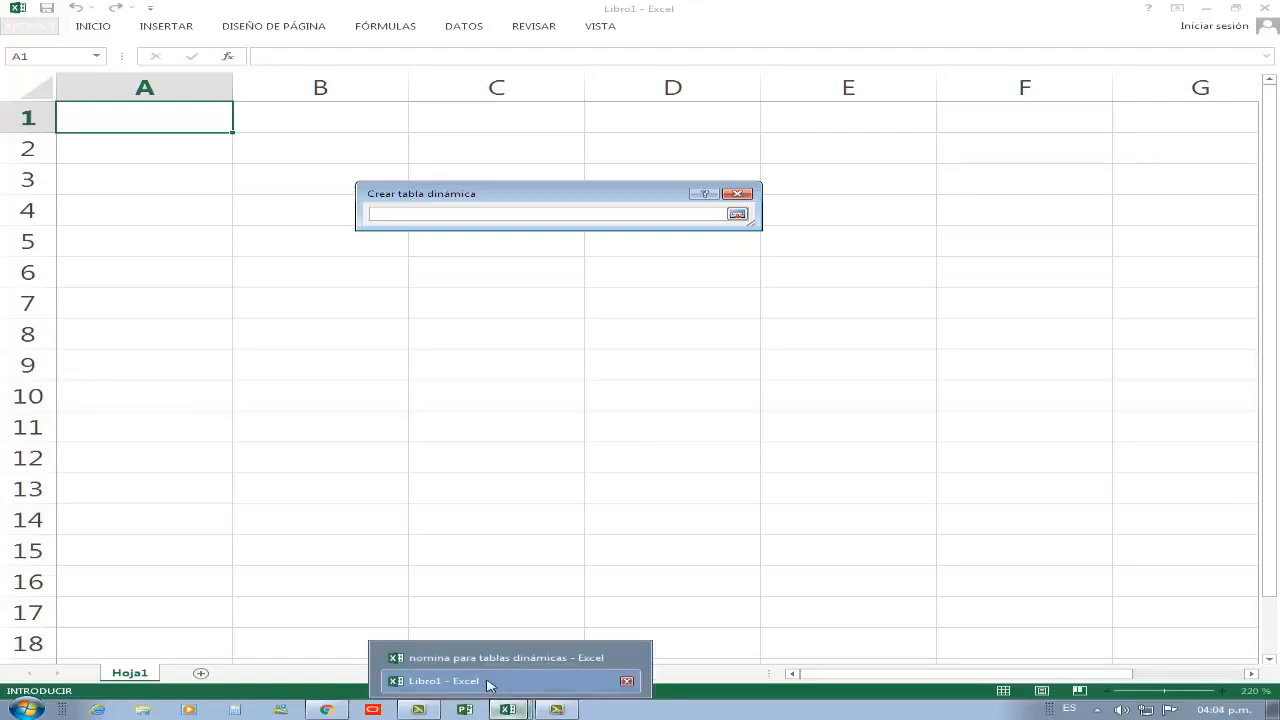
pyautogui.click(506, 658)
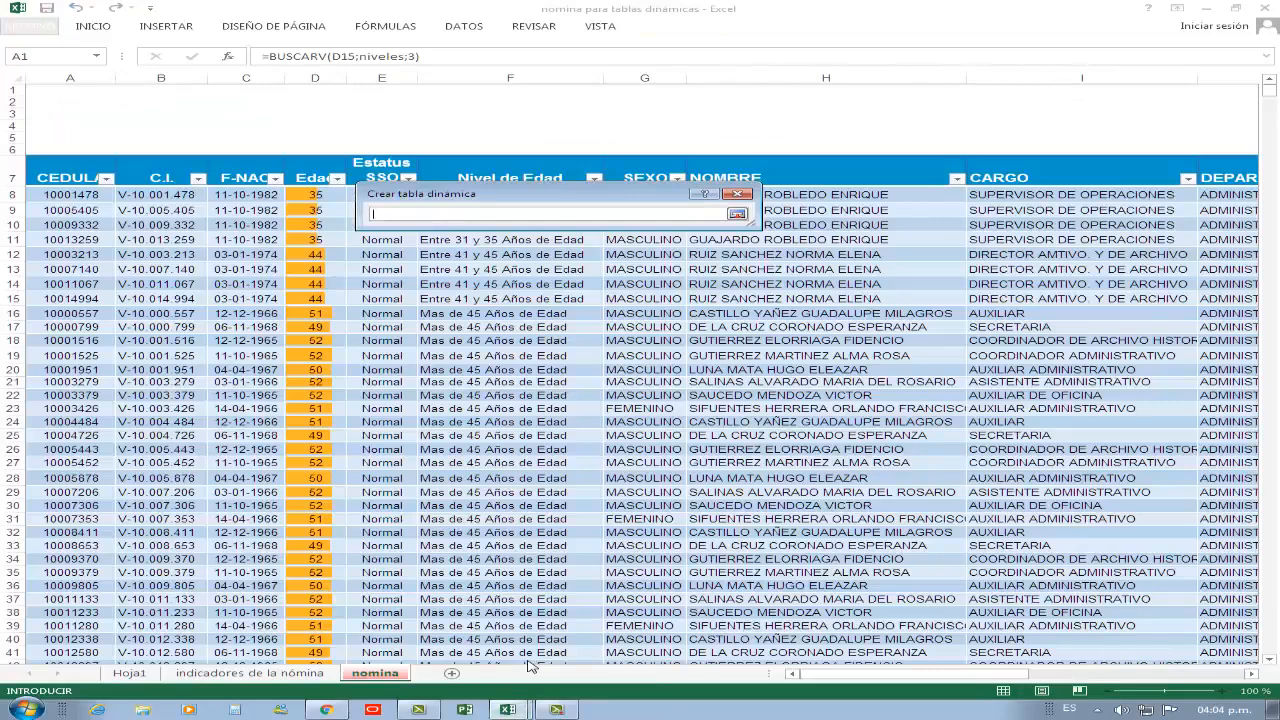
pyautogui.click(383, 676)
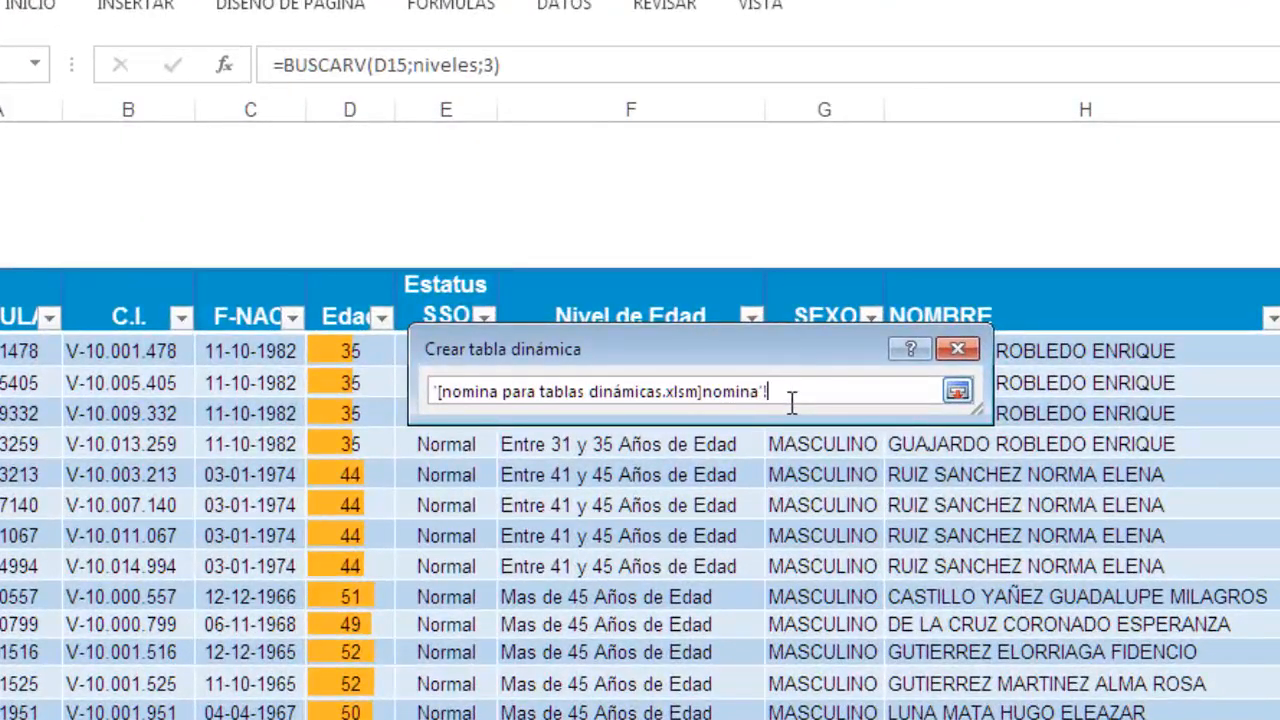
# - Complete the source reference with the table name trabajadores and create the pivot table on the existing sheet at Hoja1!$A$1
pyautogui.write('trabaha')
pyautogui.press('BackSpace')
pyautogui.write('jadores')
pyautogui.press('Return')
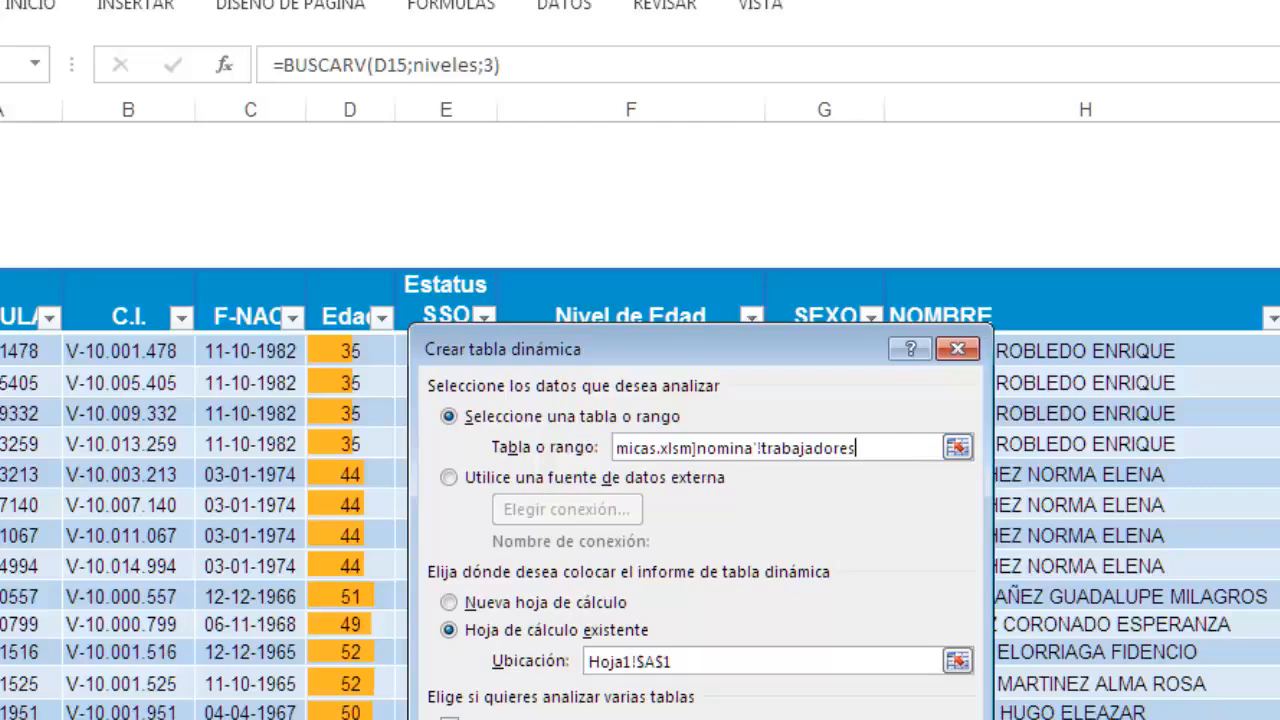
pyautogui.click(762, 656)
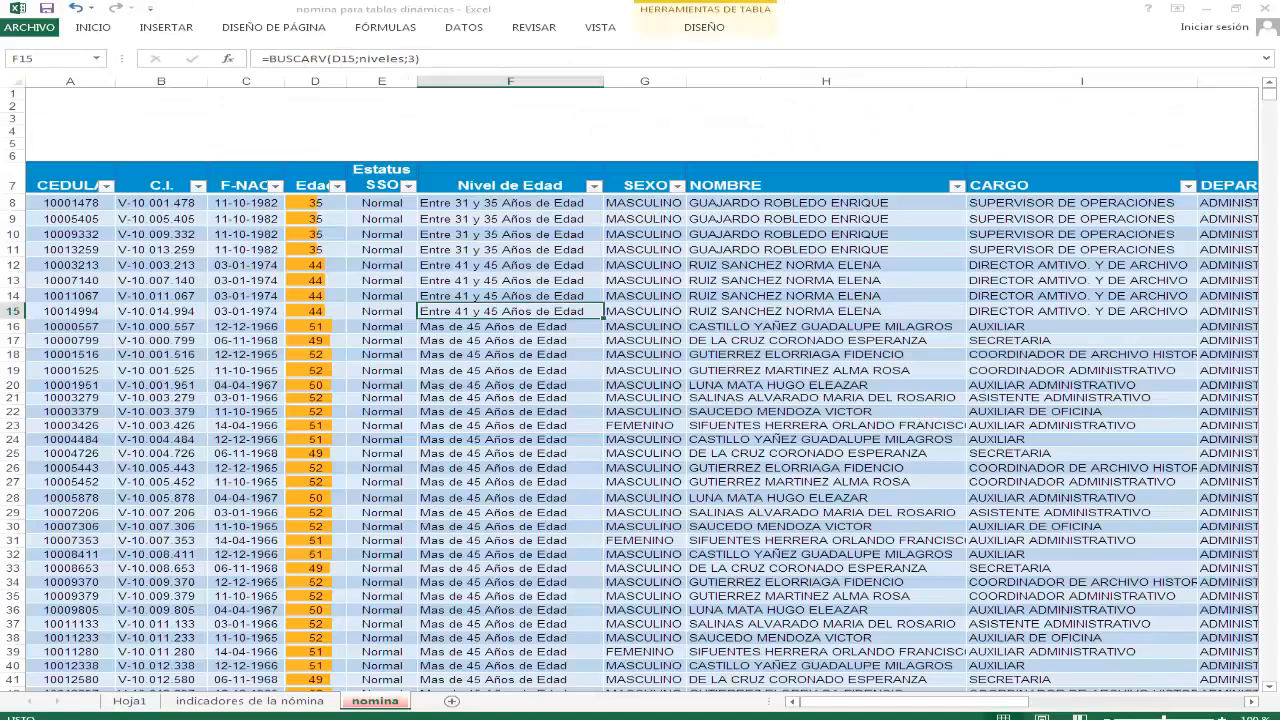
# - Switch back to the Libro1 workbook and place the SUCURSAL field in the pivot table's rows
pyautogui.moveTo(510, 719)
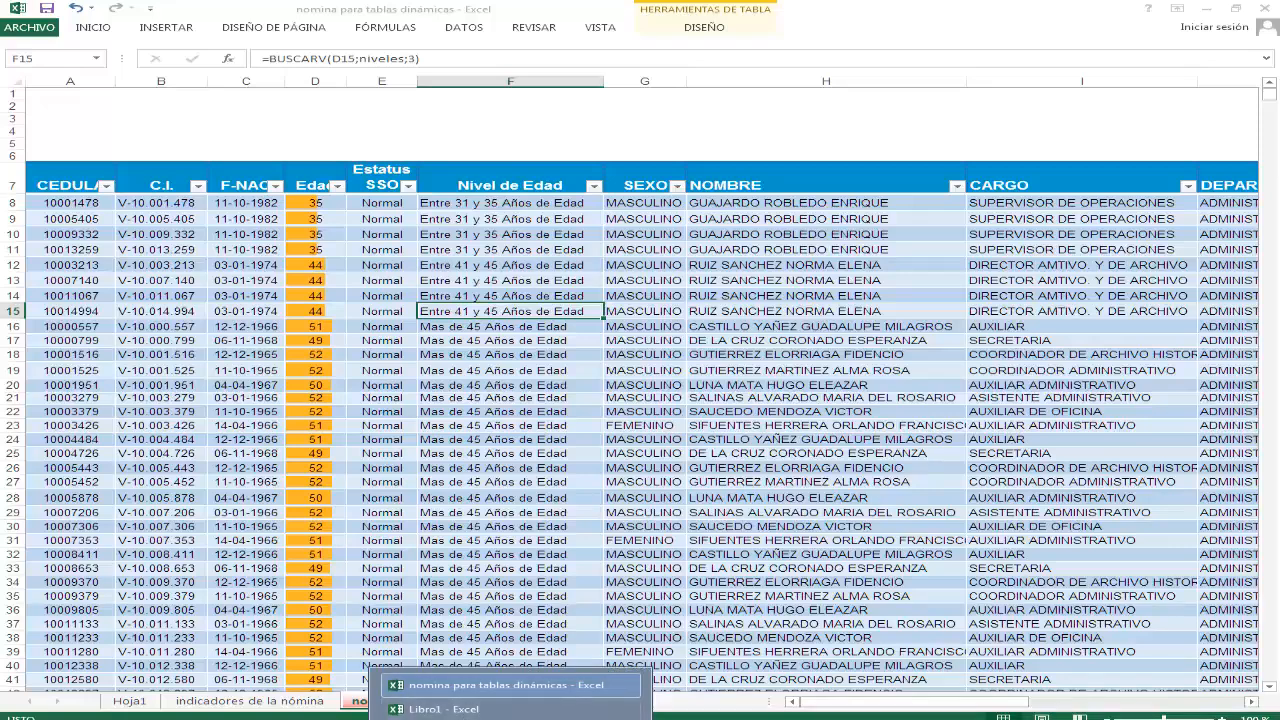
pyautogui.click(467, 709)
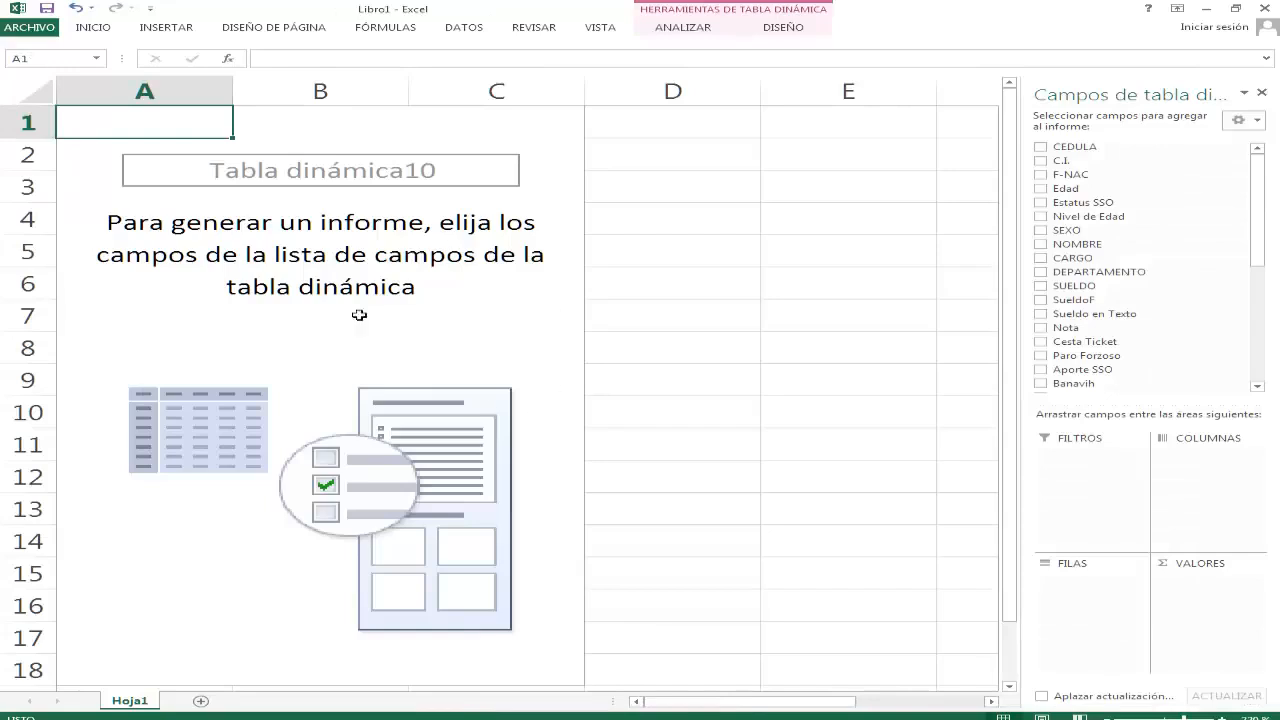
pyautogui.keyDown('ctrl'); pyautogui.scroll(-2, 470, 357); pyautogui.keyUp('ctrl')
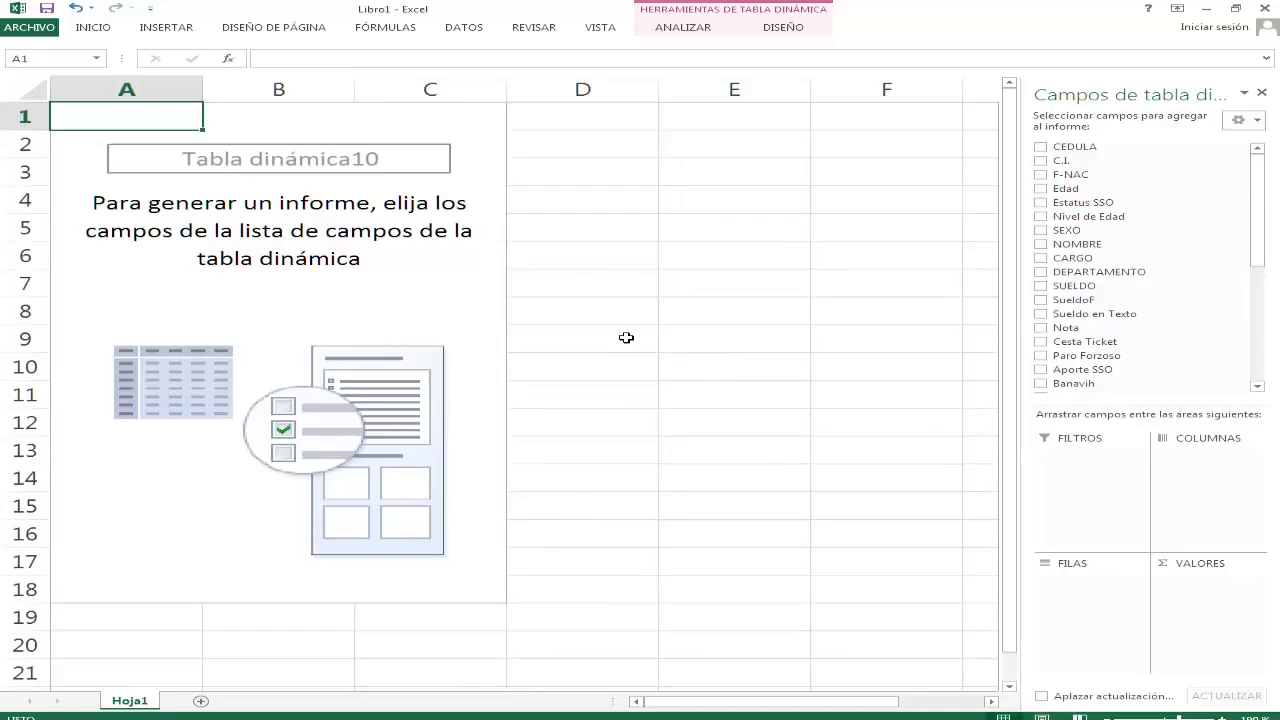
pyautogui.keyDown('ctrl'); pyautogui.scroll(-1, 626, 338); pyautogui.keyUp('ctrl')
pyautogui.keyDown('ctrl'); pyautogui.scroll(-1, 626, 338); pyautogui.keyUp('ctrl')
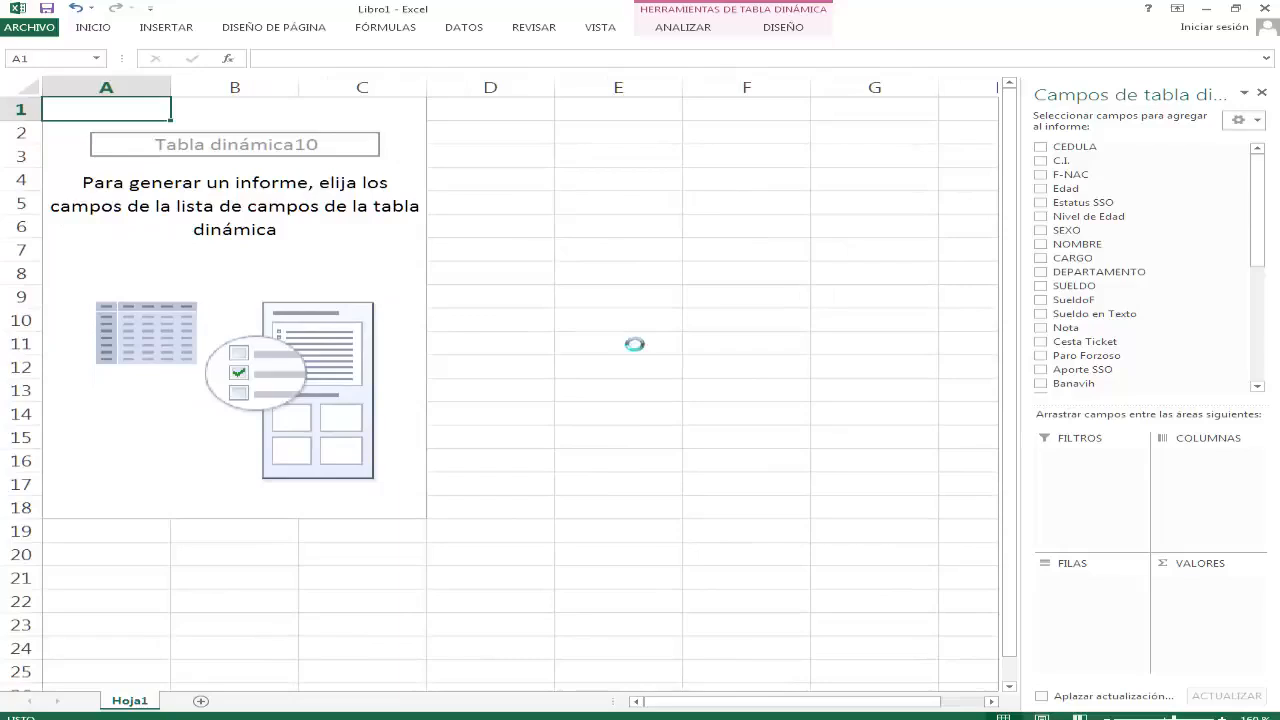
pyautogui.scroll(-1, 626, 338)
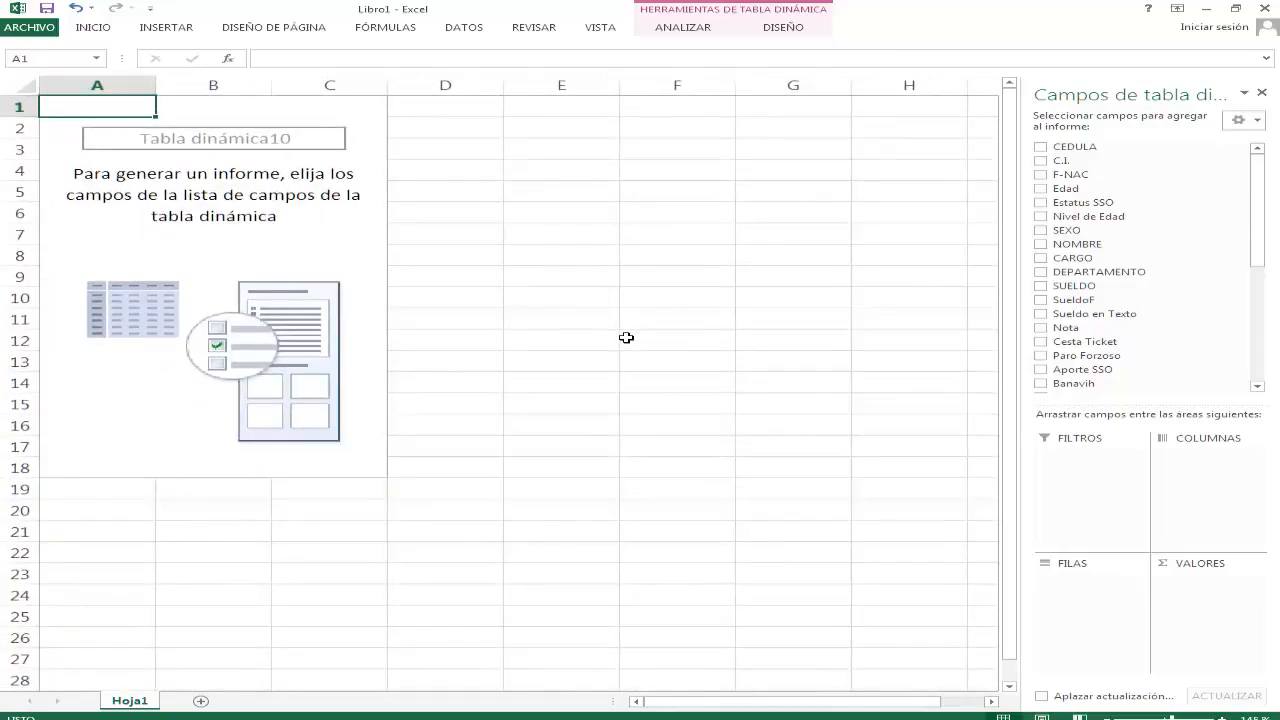
pyautogui.keyDown('ctrl'); pyautogui.scroll(-1, 626, 338); pyautogui.keyUp('ctrl')
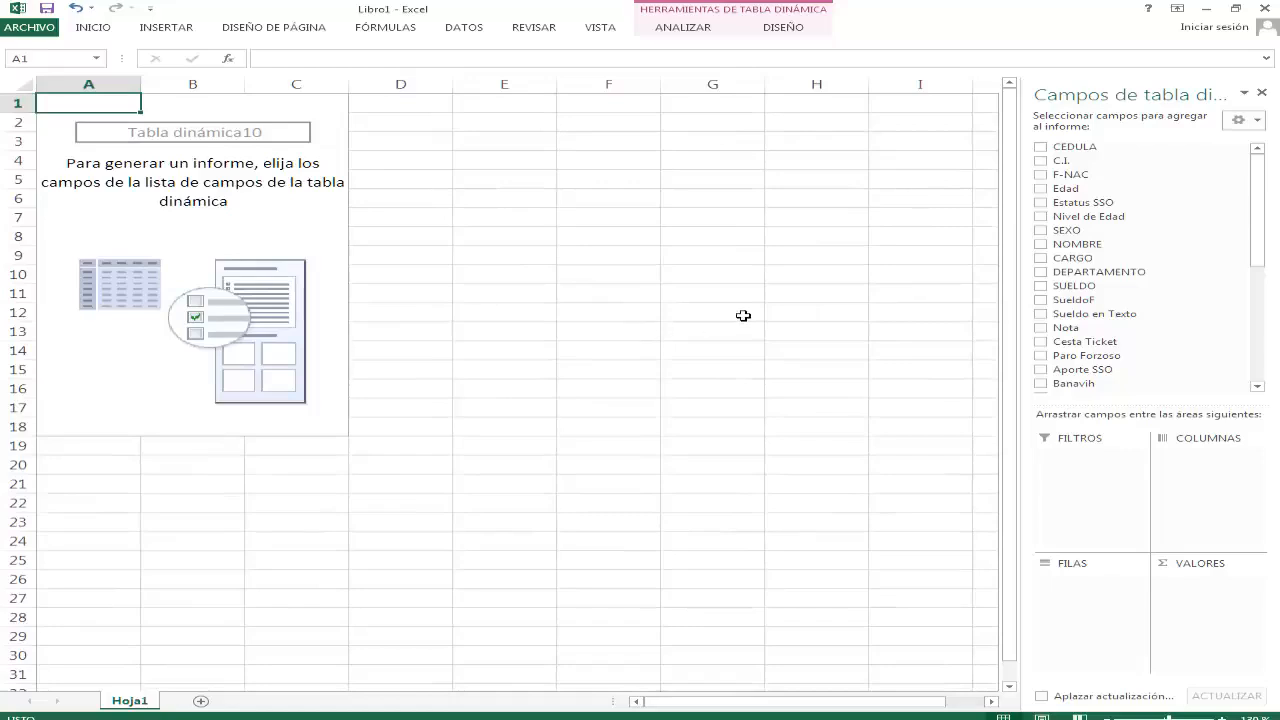
pyautogui.moveTo(1251, 229); pyautogui.dragTo(1257, 342)
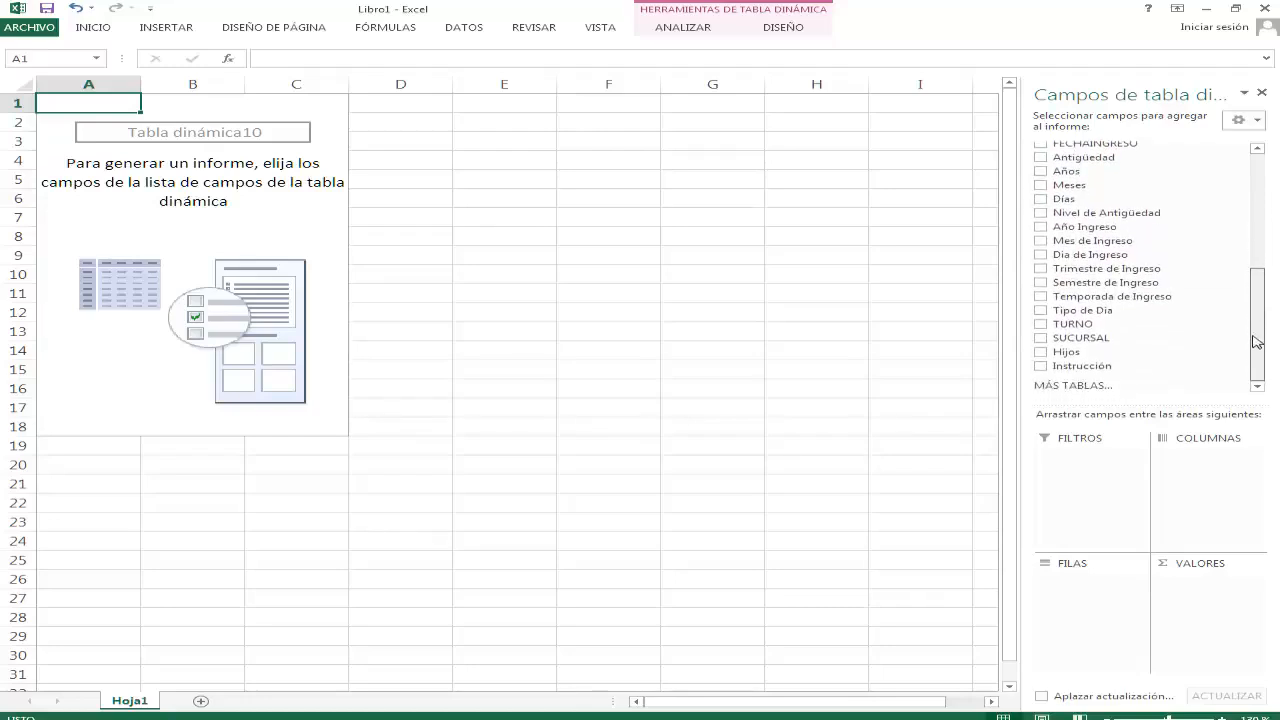
pyautogui.moveTo(1078, 338); pyautogui.dragTo(1110, 611)
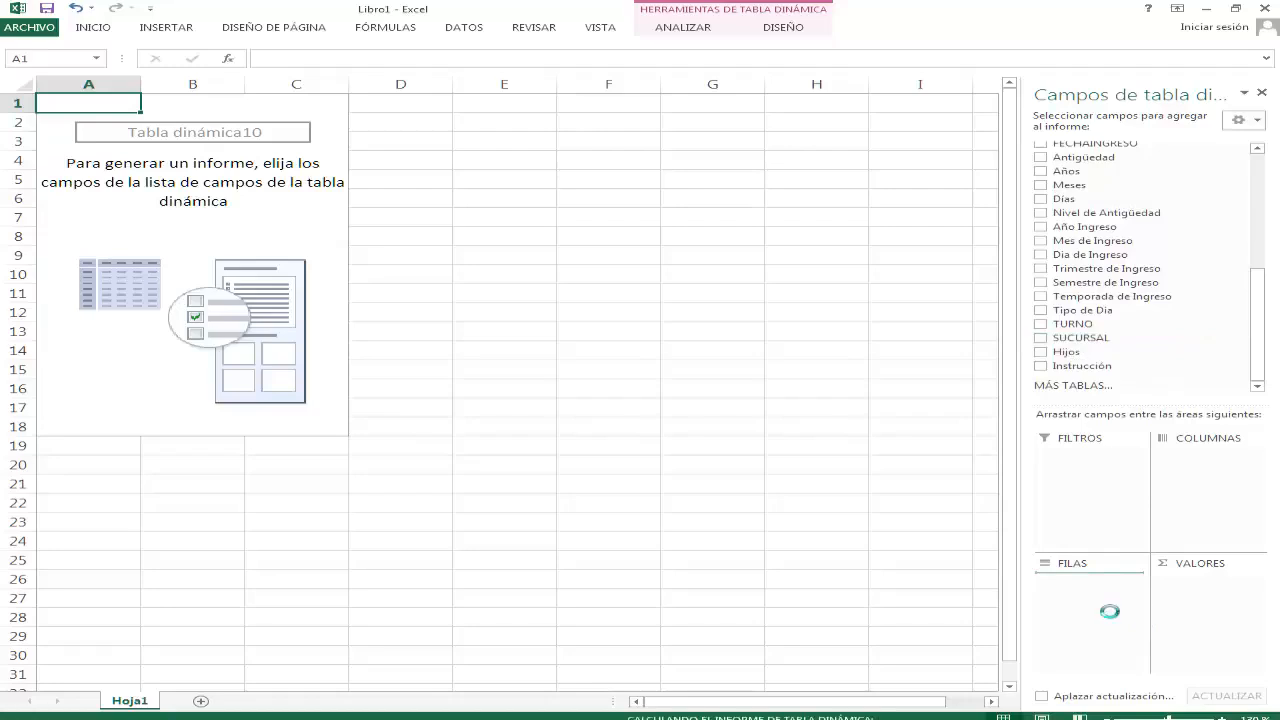
# - Place the Instrucción field in the pivot table's columns, narrowing column B and slightly widening column C
pyautogui.keyDown('ctrl'); pyautogui.scroll(2, 444, 289); pyautogui.keyUp('ctrl')
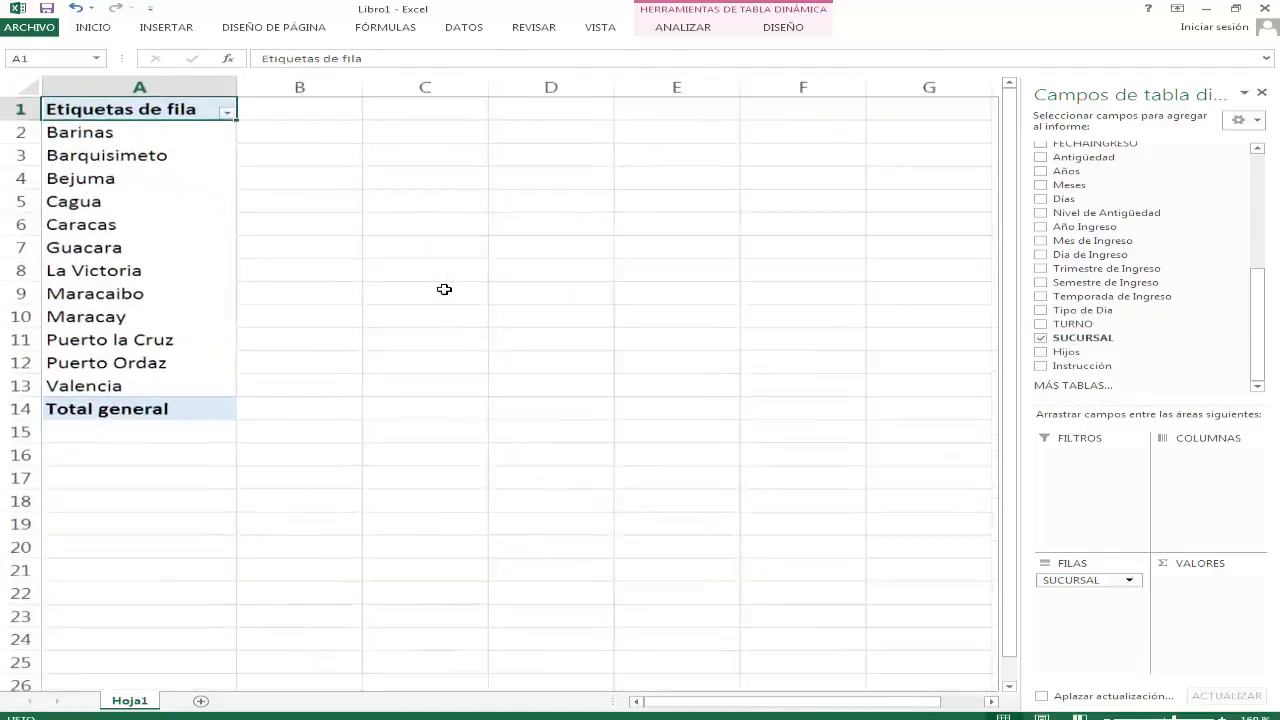
pyautogui.keyDown('ctrl'); pyautogui.scroll(1, 444, 289); pyautogui.keyUp('ctrl')
pyautogui.moveTo(1262, 292)
pyautogui.mouseDown()
pyautogui.moveTo(1254, 198)
pyautogui.moveTo(1256, 286)
pyautogui.mouseUp()
pyautogui.moveTo(1075, 383); pyautogui.dragTo(1240, 470)
pyautogui.moveTo(537, 88); pyautogui.dragTo(421, 110)
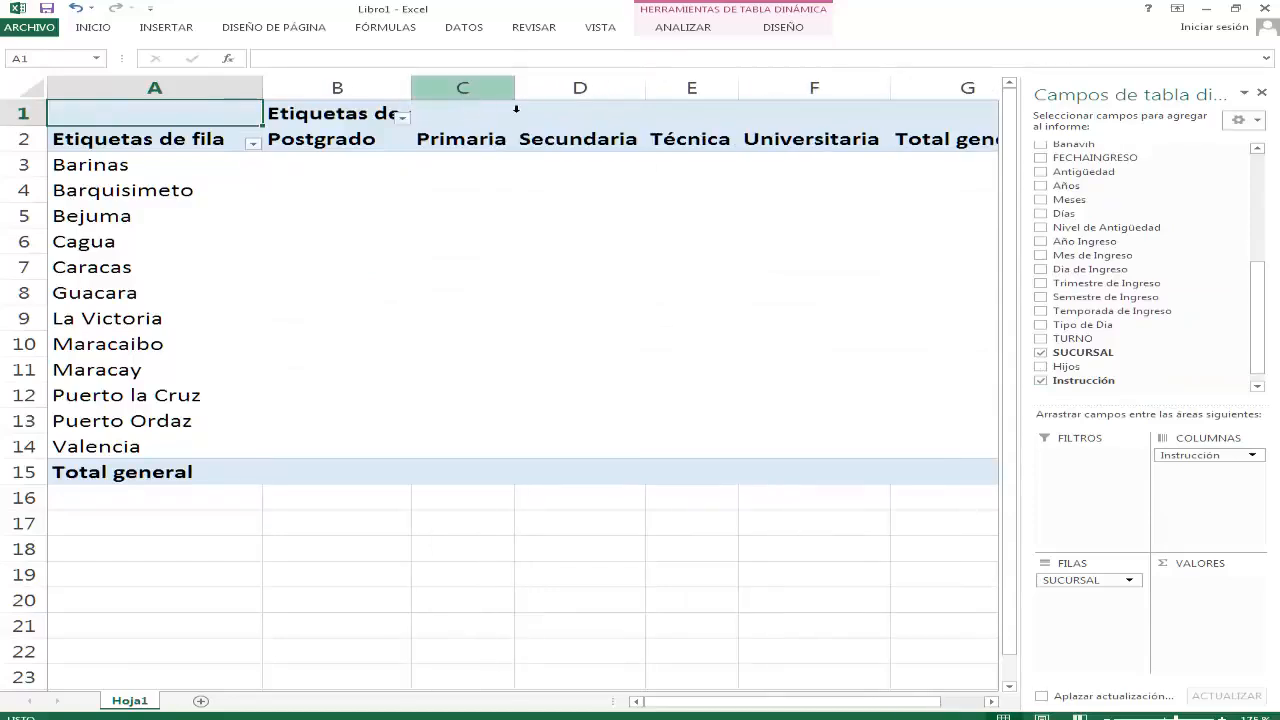
pyautogui.moveTo(524, 91); pyautogui.dragTo(537, 91)
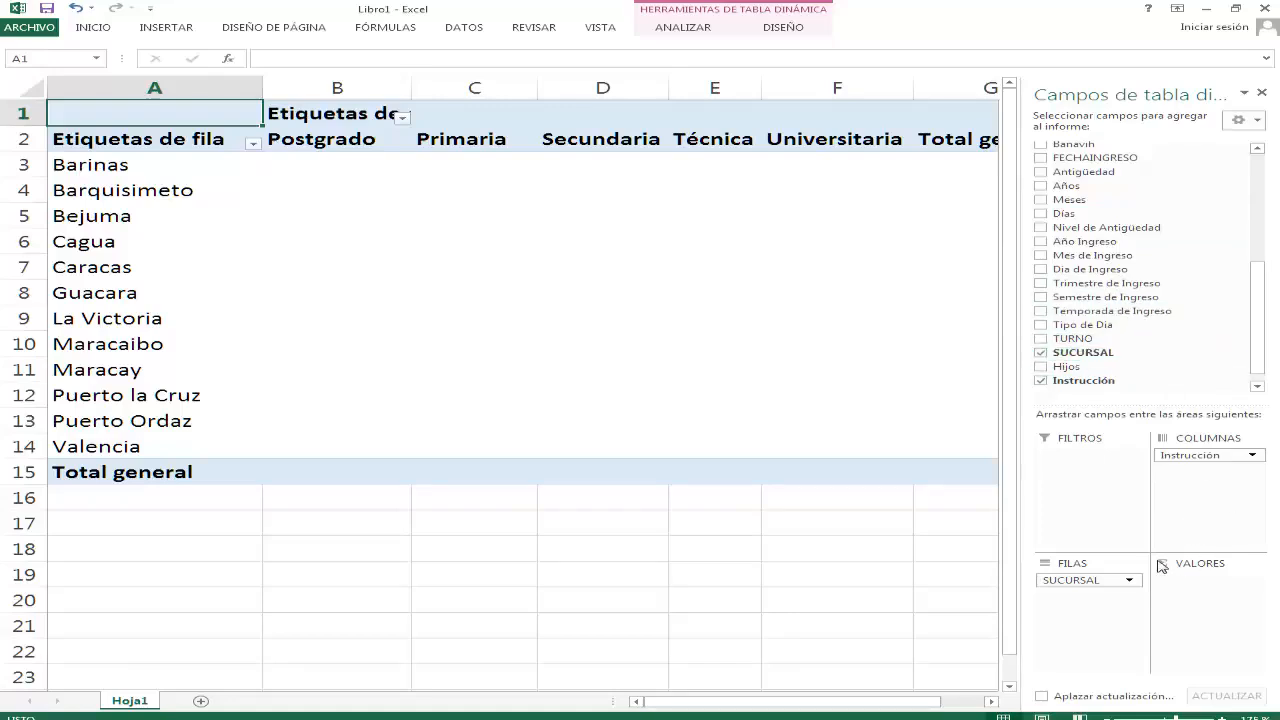
# - Add SUCURSAL to the pivot table's values and, with the field list closed, narrow column B to about the width of Postgrado
pyautogui.moveTo(1083, 352); pyautogui.dragTo(1215, 602)
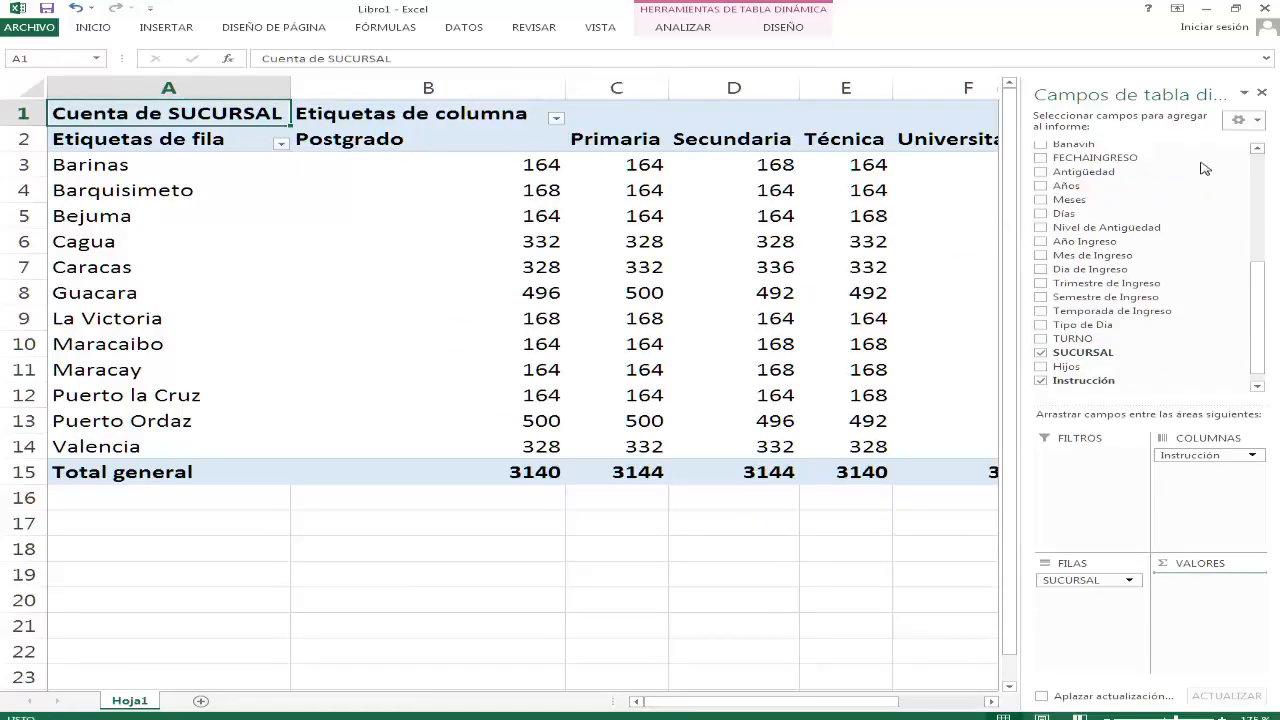
pyautogui.click(1260, 94)
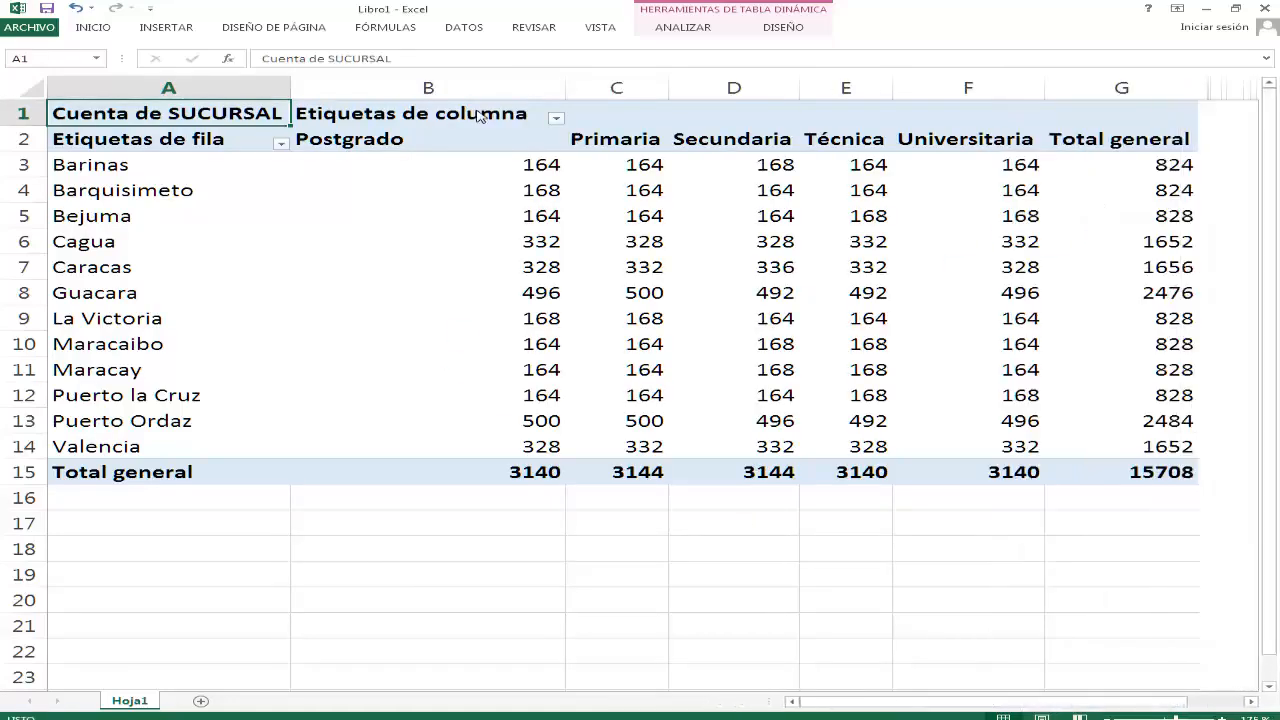
pyautogui.moveTo(565, 88); pyautogui.dragTo(423, 100)
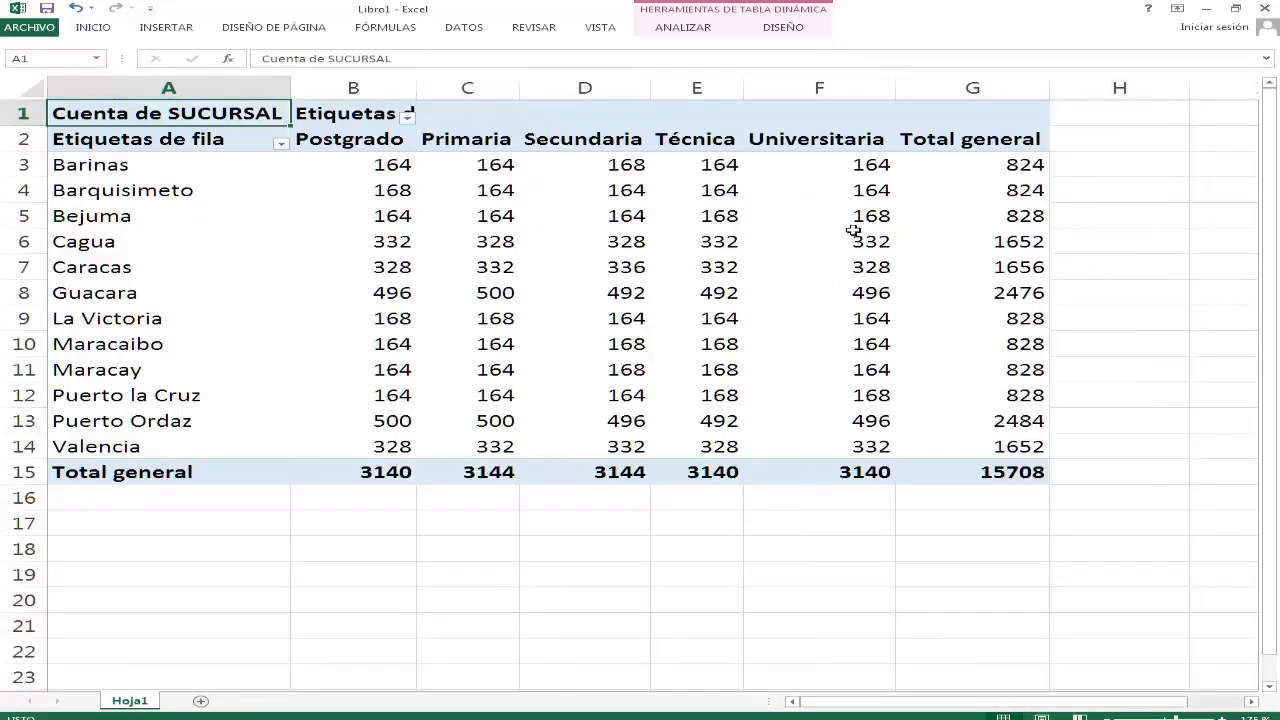
# - Center the pivot table's headings, counts and totals in the range B2:G15
pyautogui.moveTo(400, 142); pyautogui.dragTo(983, 478)
pyautogui.click(108, 30)
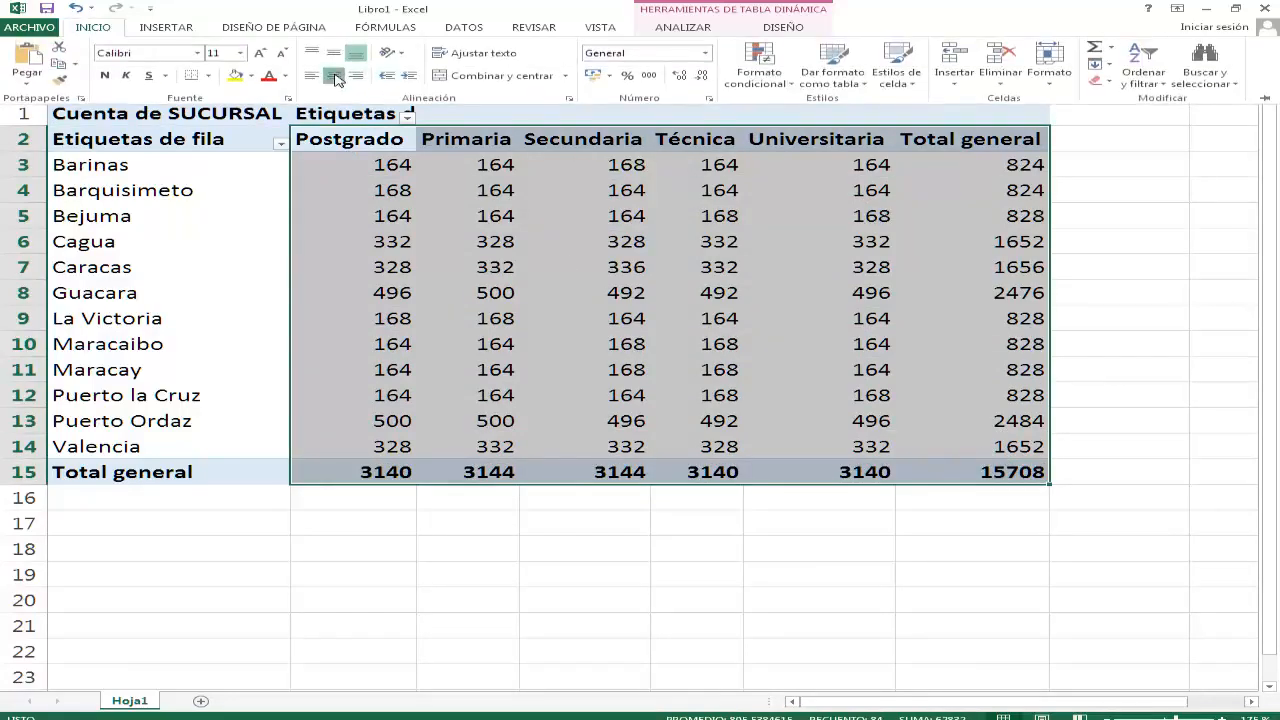
pyautogui.click(336, 79)
pyautogui.click(515, 241)
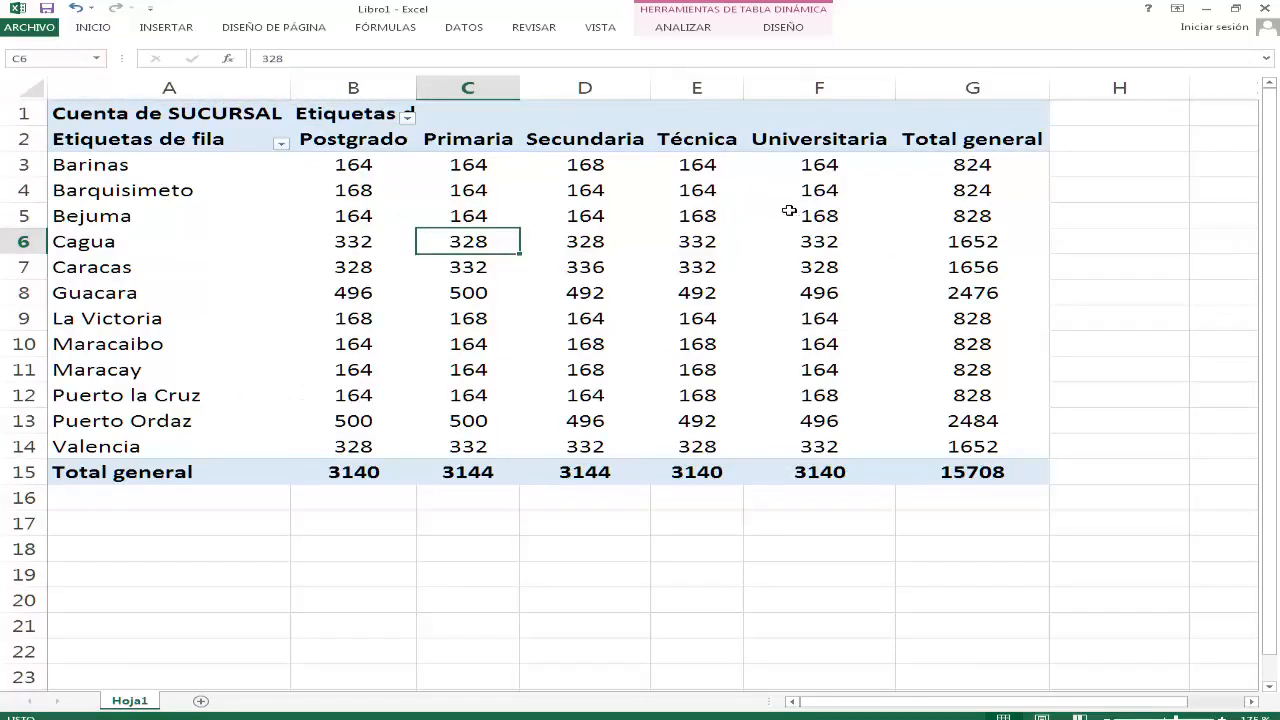
# - Turn on banded rows for the branch pivot table and apply the dark blue style from the Oscuro group
pyautogui.click(790, 30)
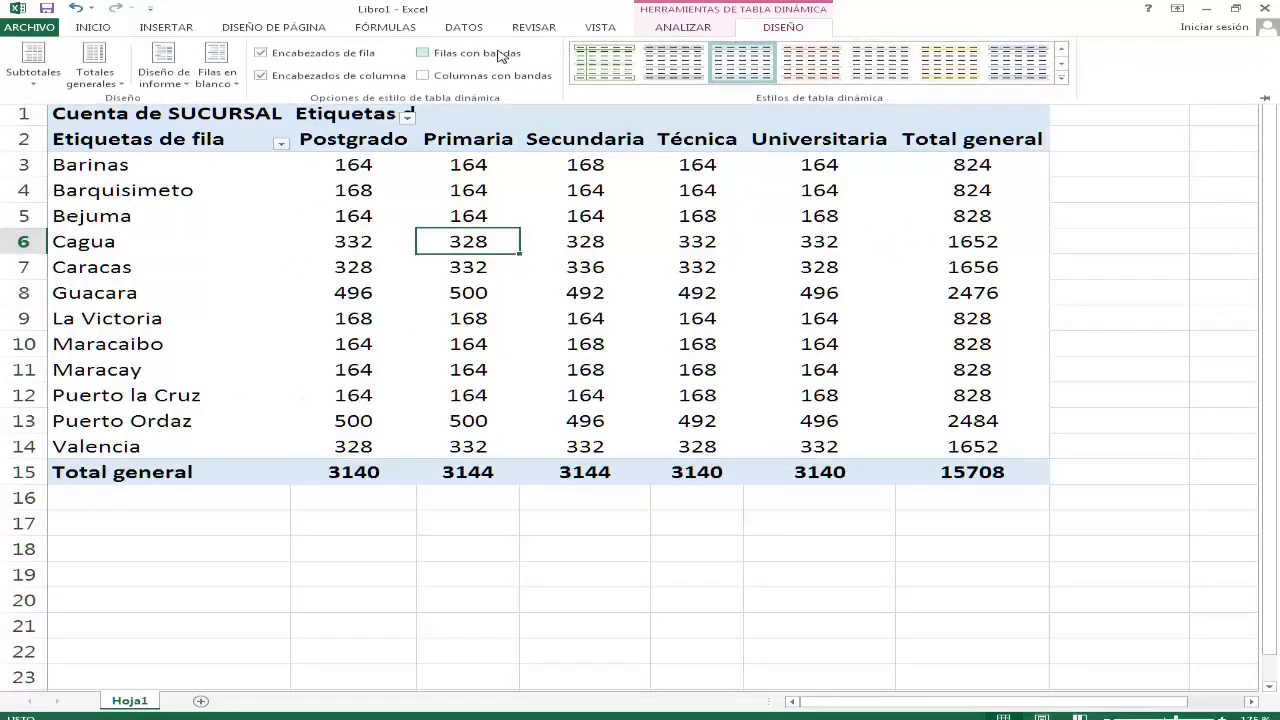
pyautogui.click(502, 56)
pyautogui.click(1061, 77)
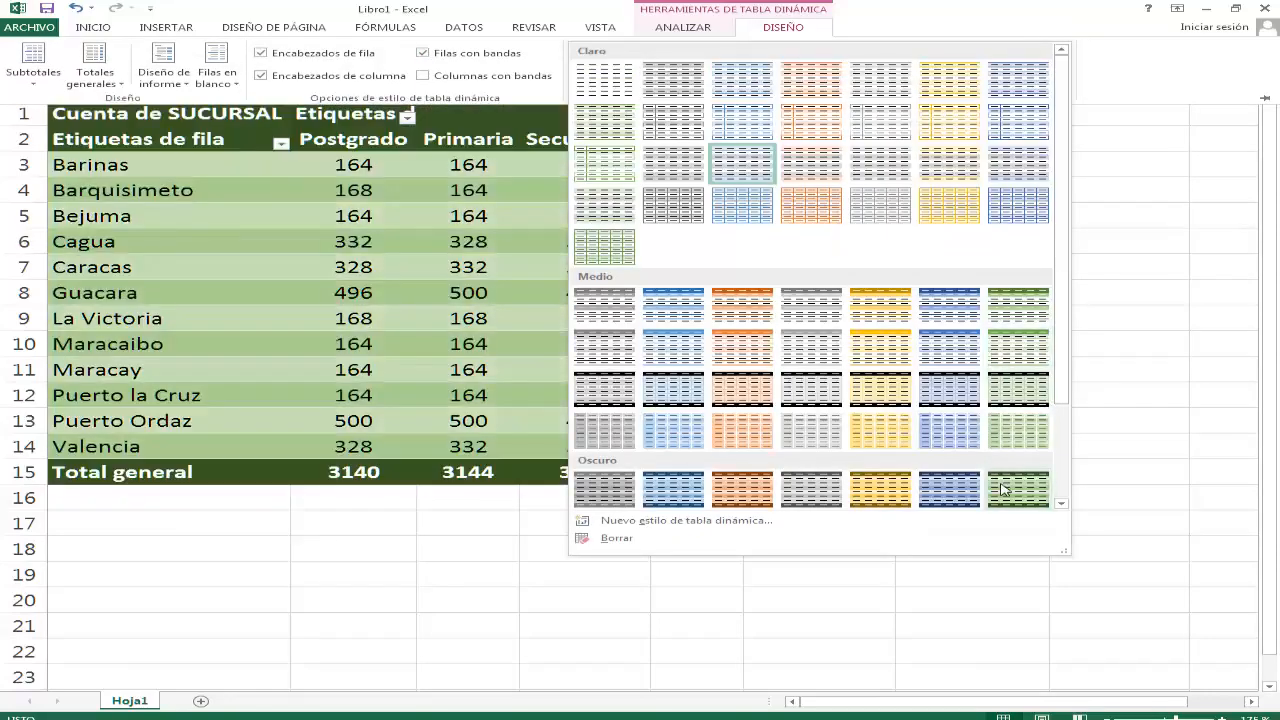
pyautogui.click(962, 488)
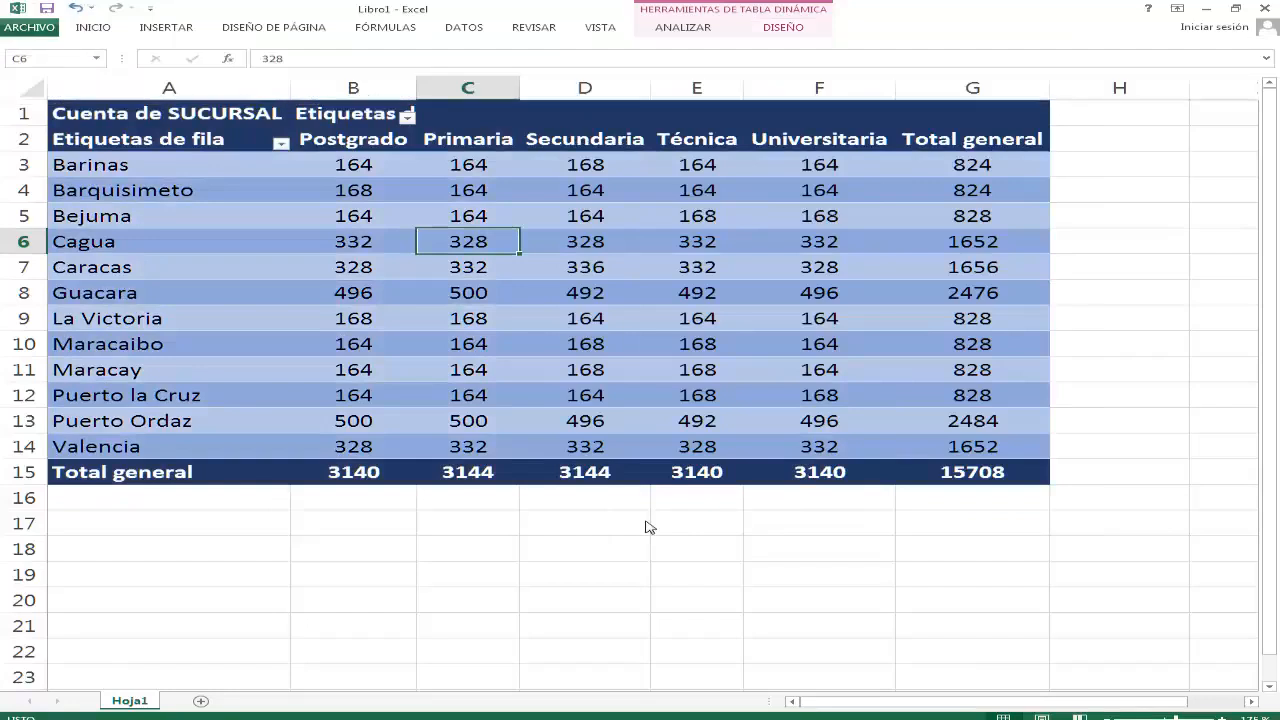
# - Start a second pivot table below the first one, located at cell A19 of Hoja1
pyautogui.moveTo(476, 290)
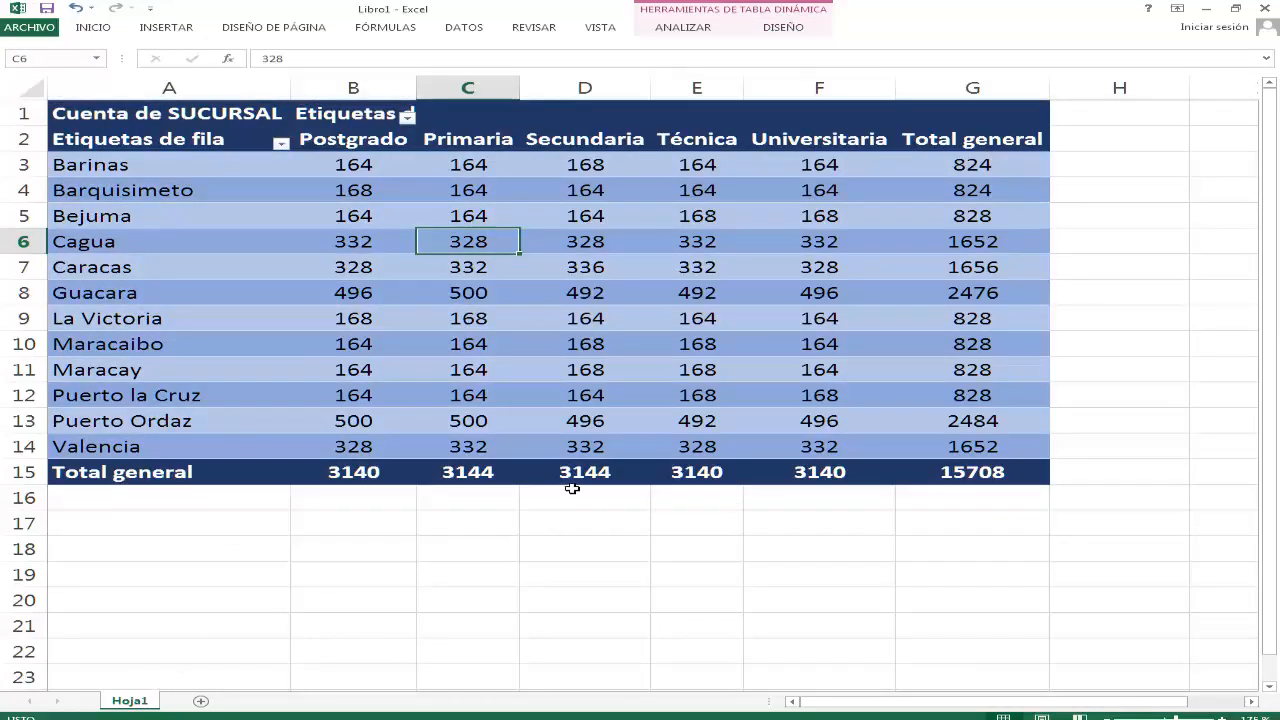
pyautogui.moveTo(571, 488)
pyautogui.scroll(-1, 610, 320)
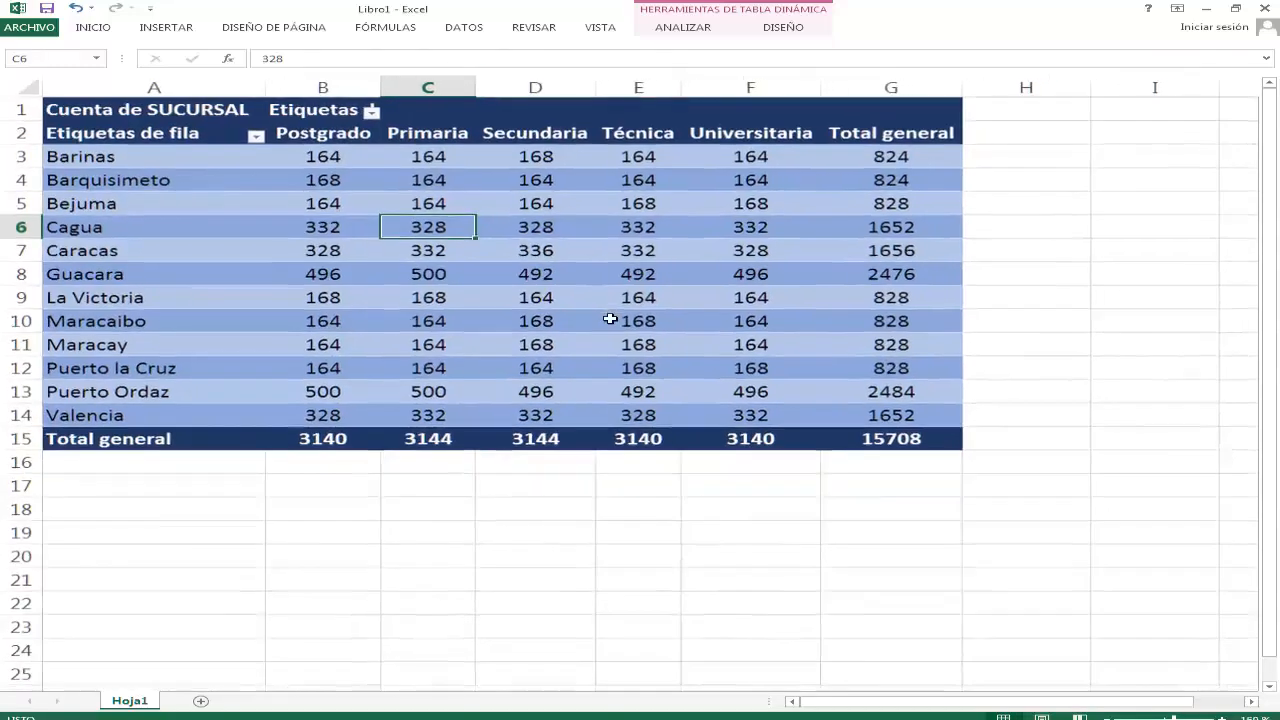
pyautogui.scroll(-1, 610, 320)
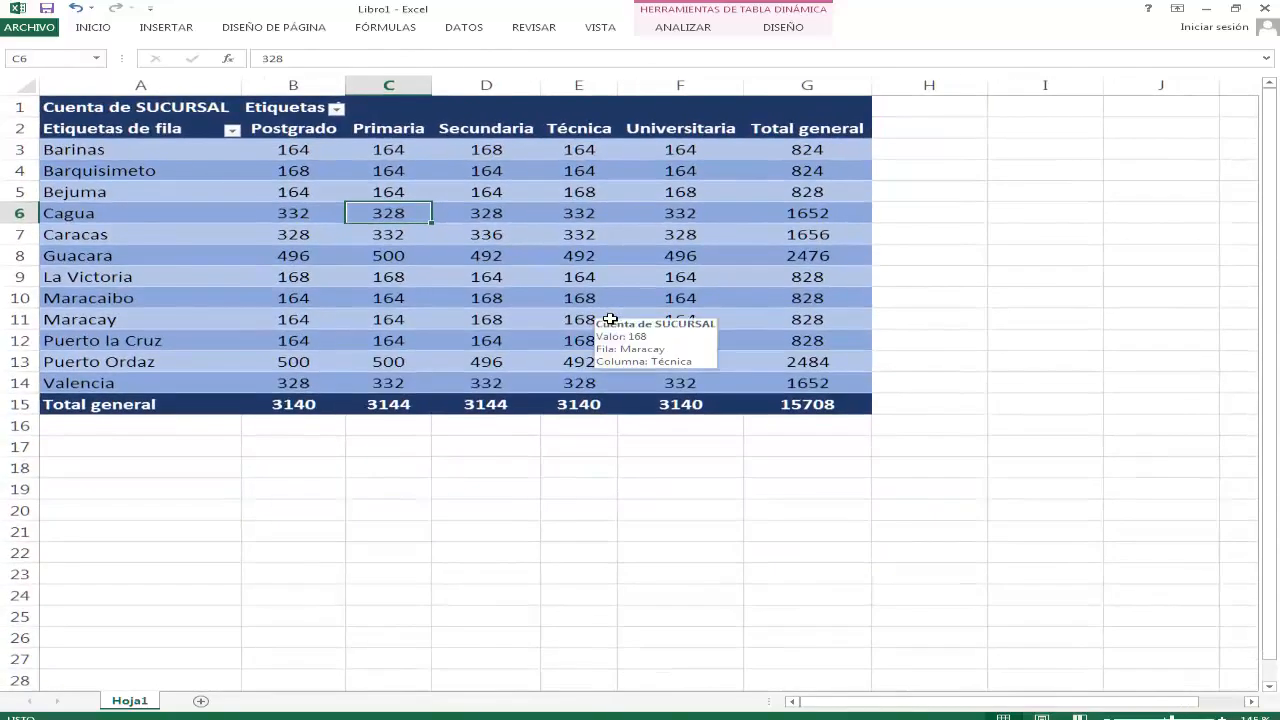
pyautogui.scroll(-2, 178, 542)
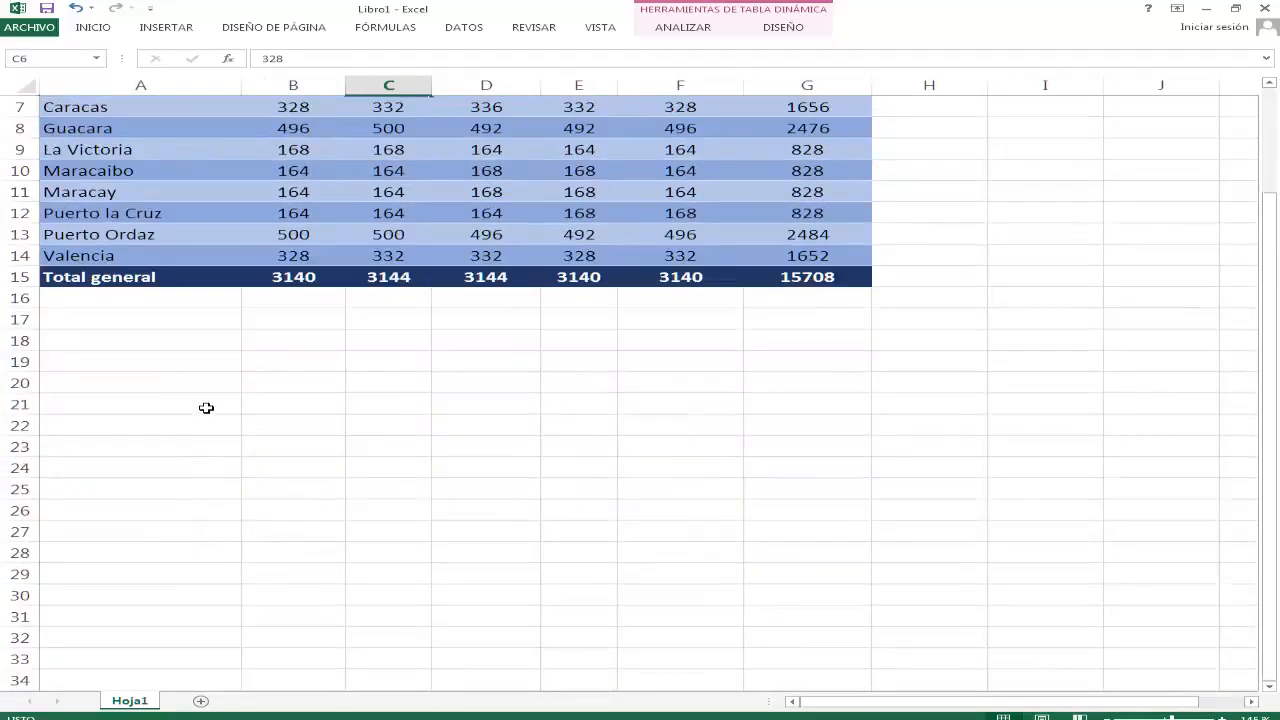
pyautogui.click(191, 365)
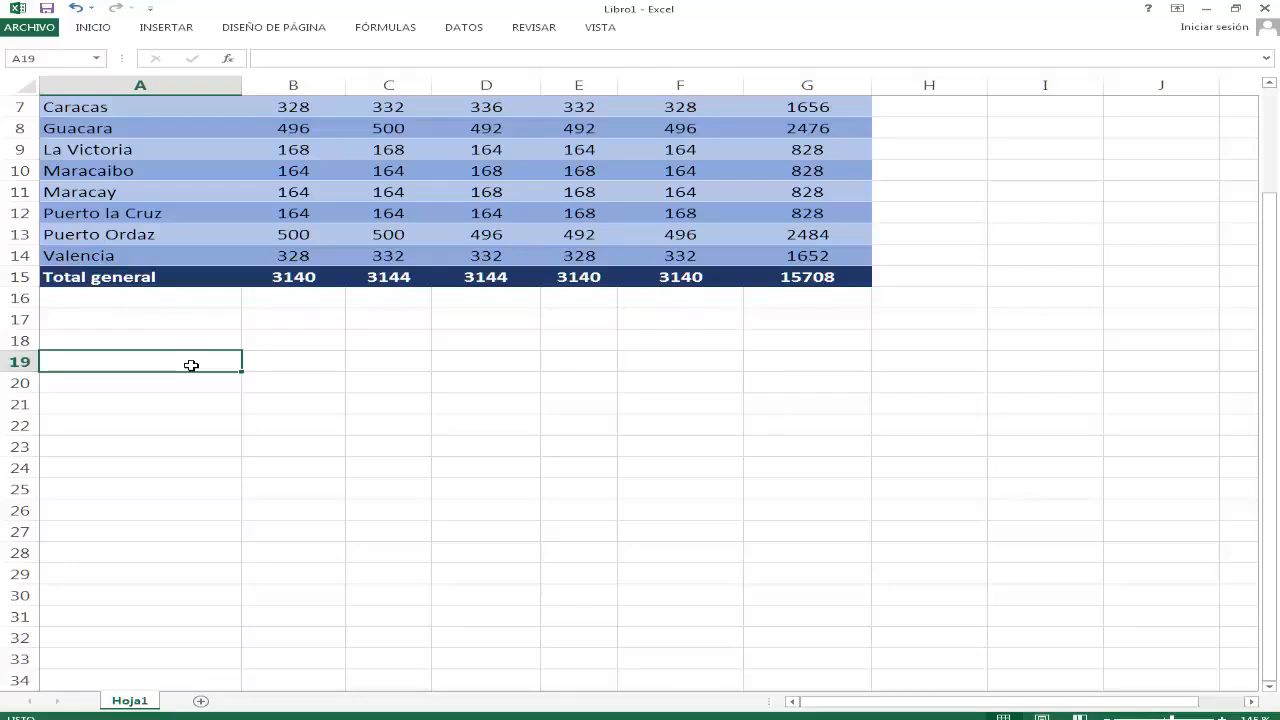
pyautogui.scroll(-2, 191, 365)
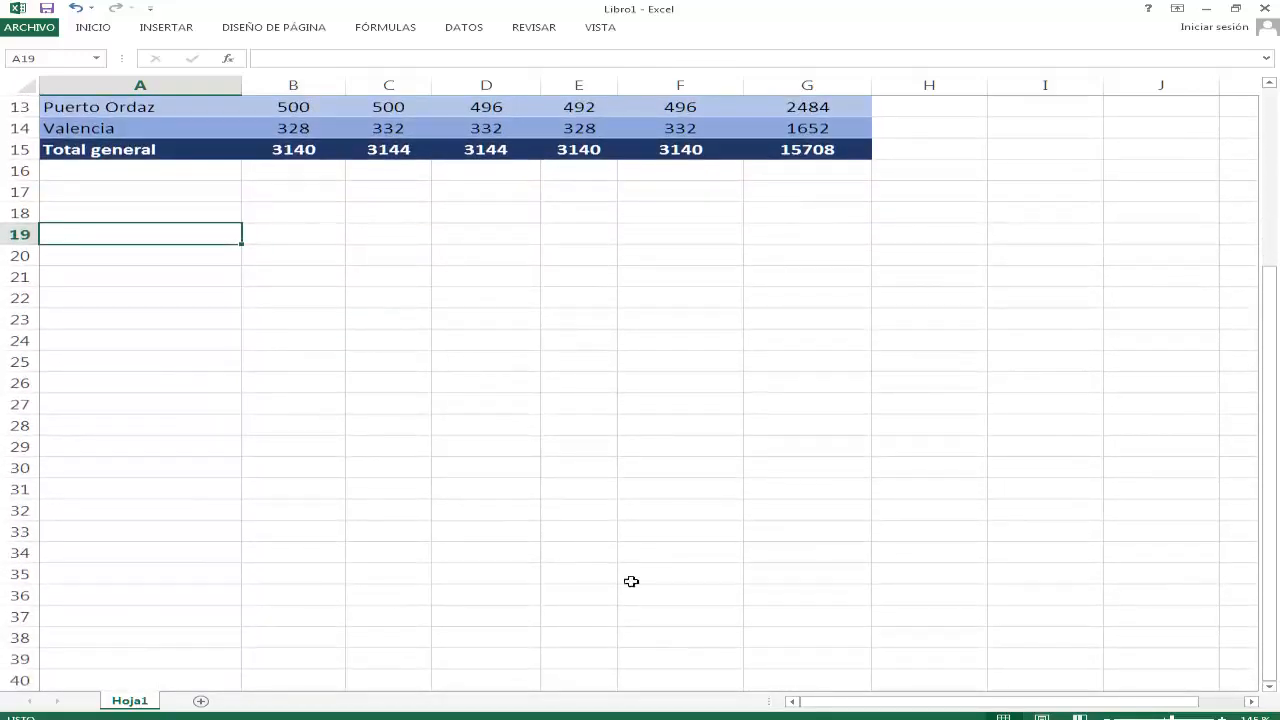
pyautogui.click(168, 27)
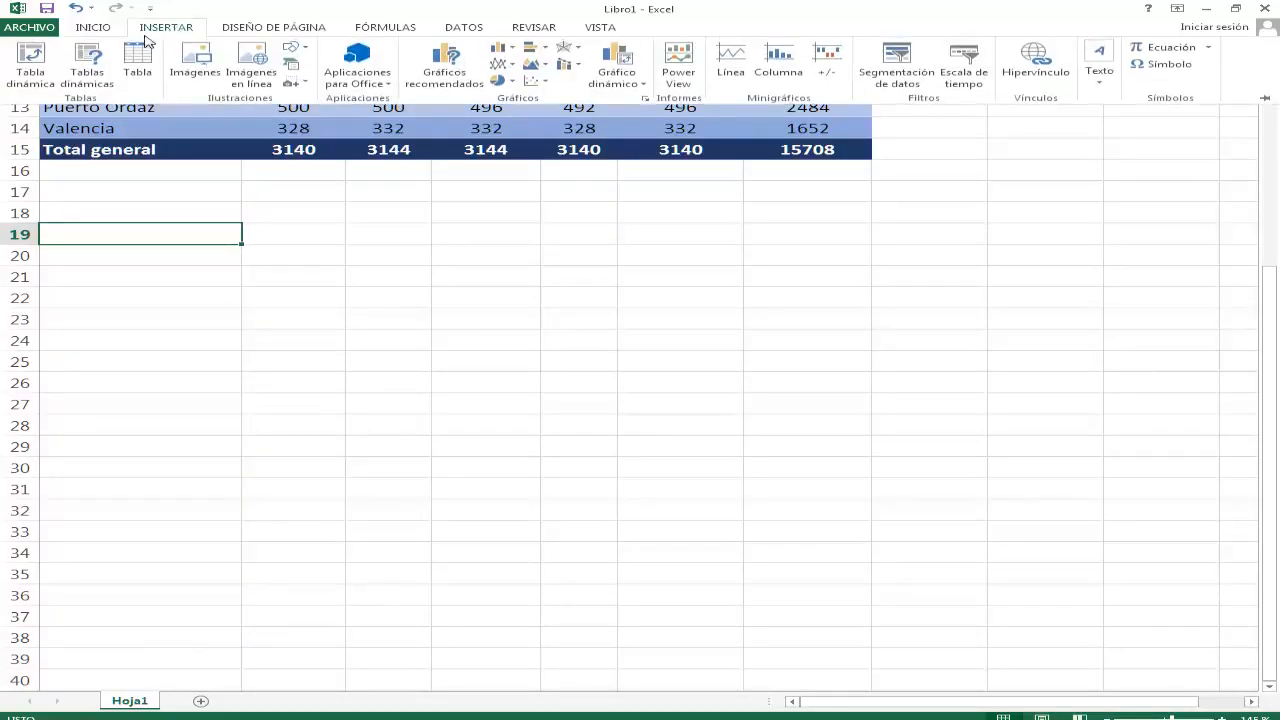
pyautogui.click(30, 60)
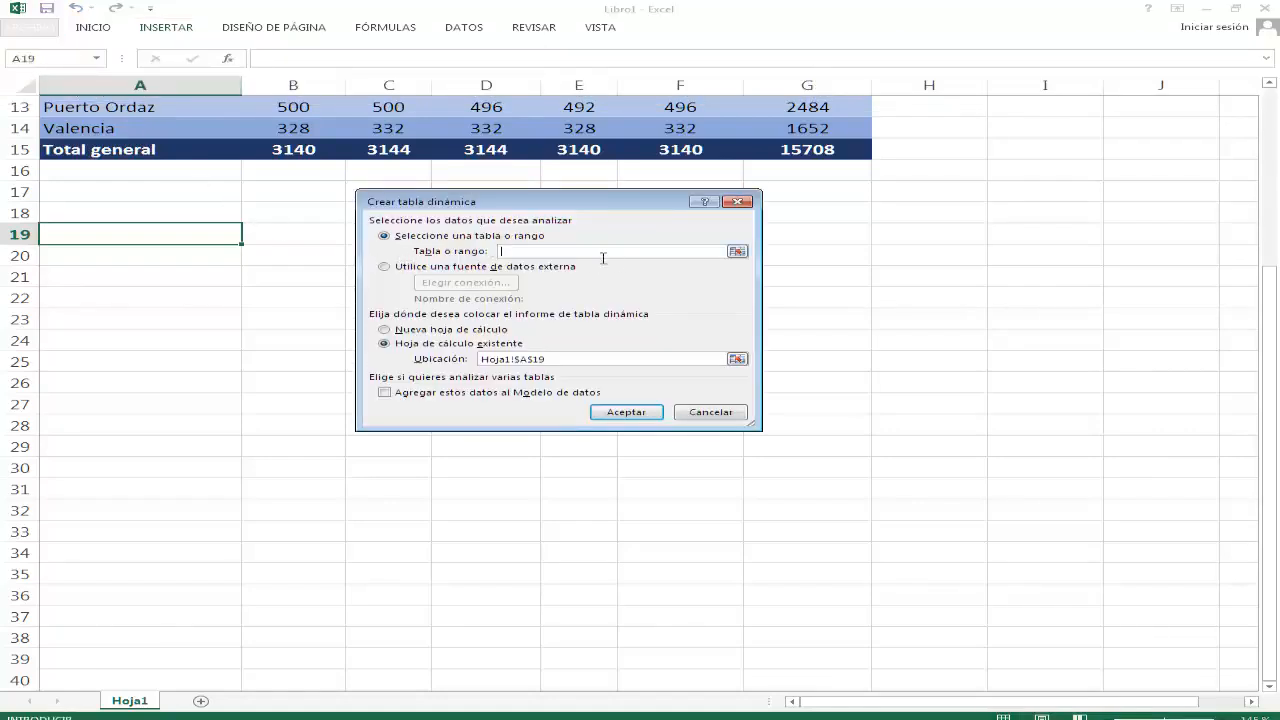
# - Set the source to trabajadores on the nomina sheet of the nomina para tablas dinámicas workbook and create the pivot table
pyautogui.click(737, 251)
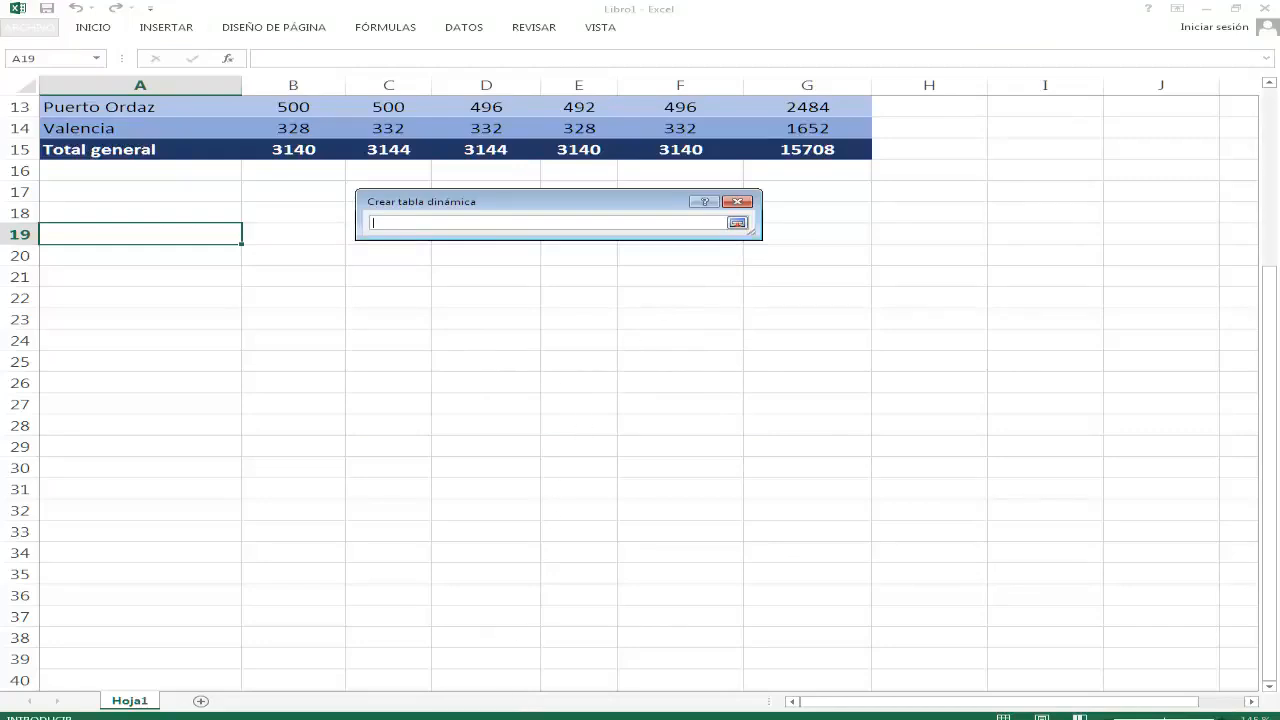
pyautogui.moveTo(510, 718)
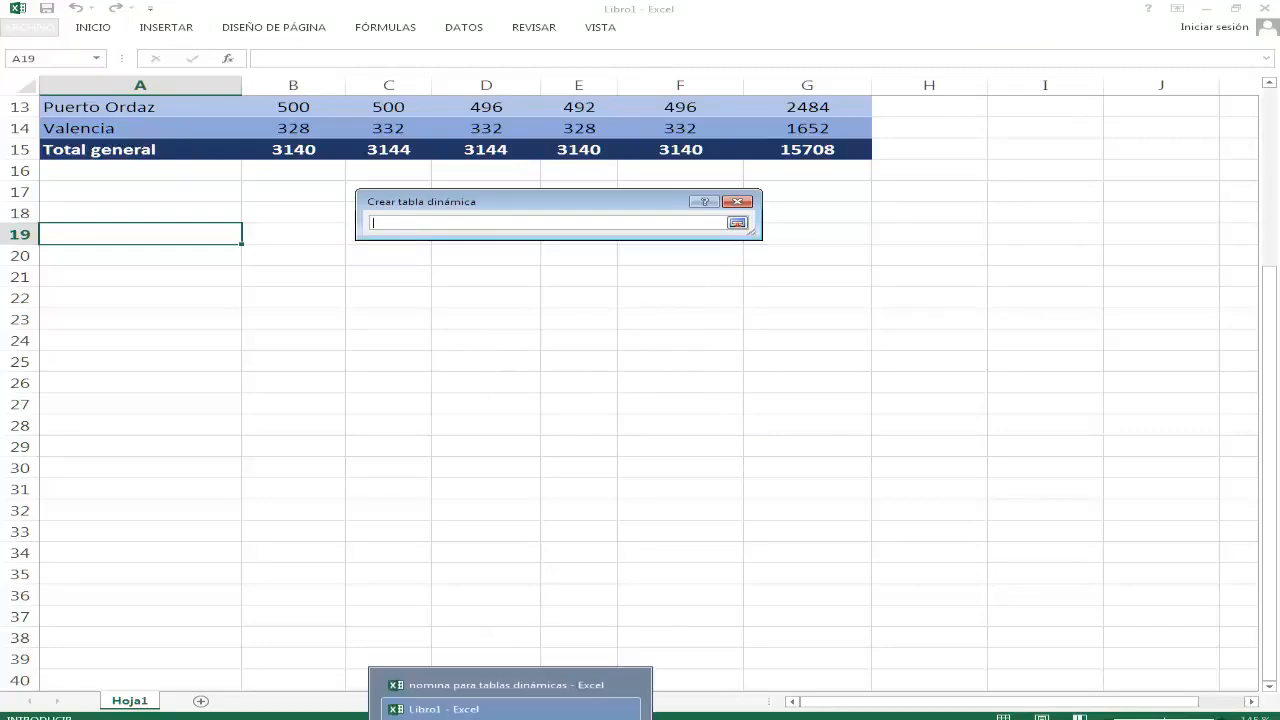
pyautogui.click(450, 688)
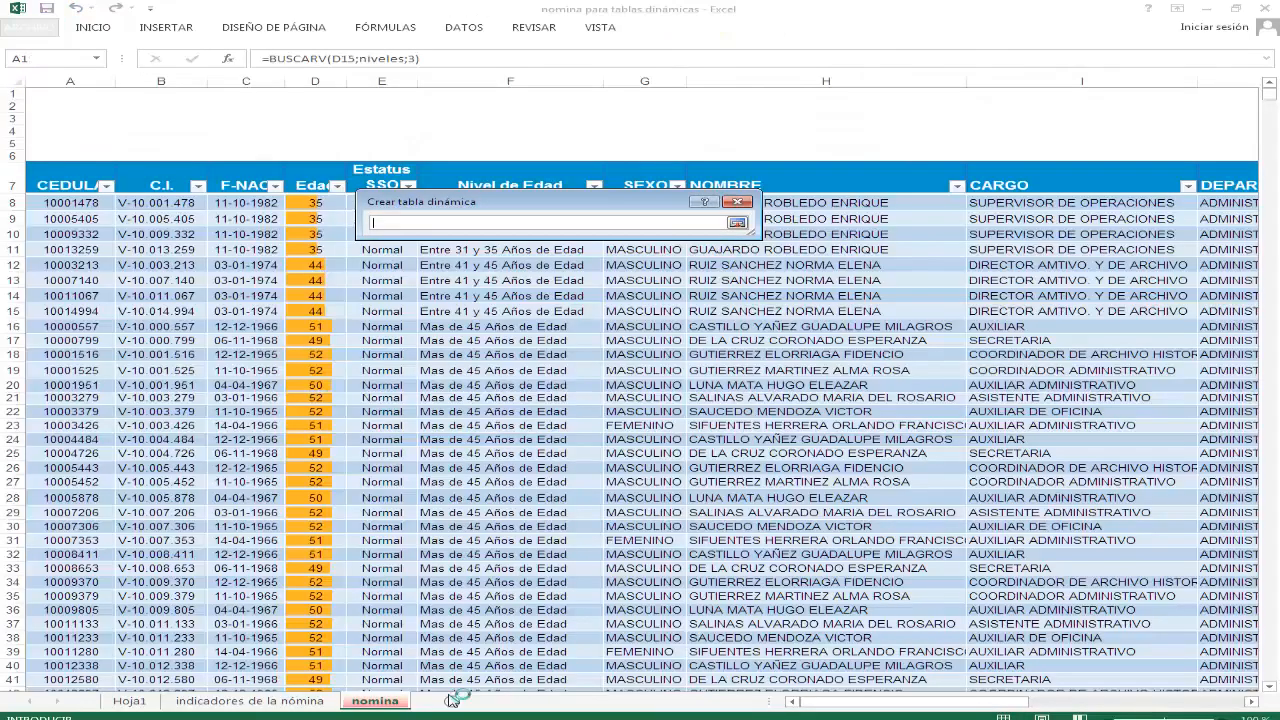
pyautogui.click(385, 703)
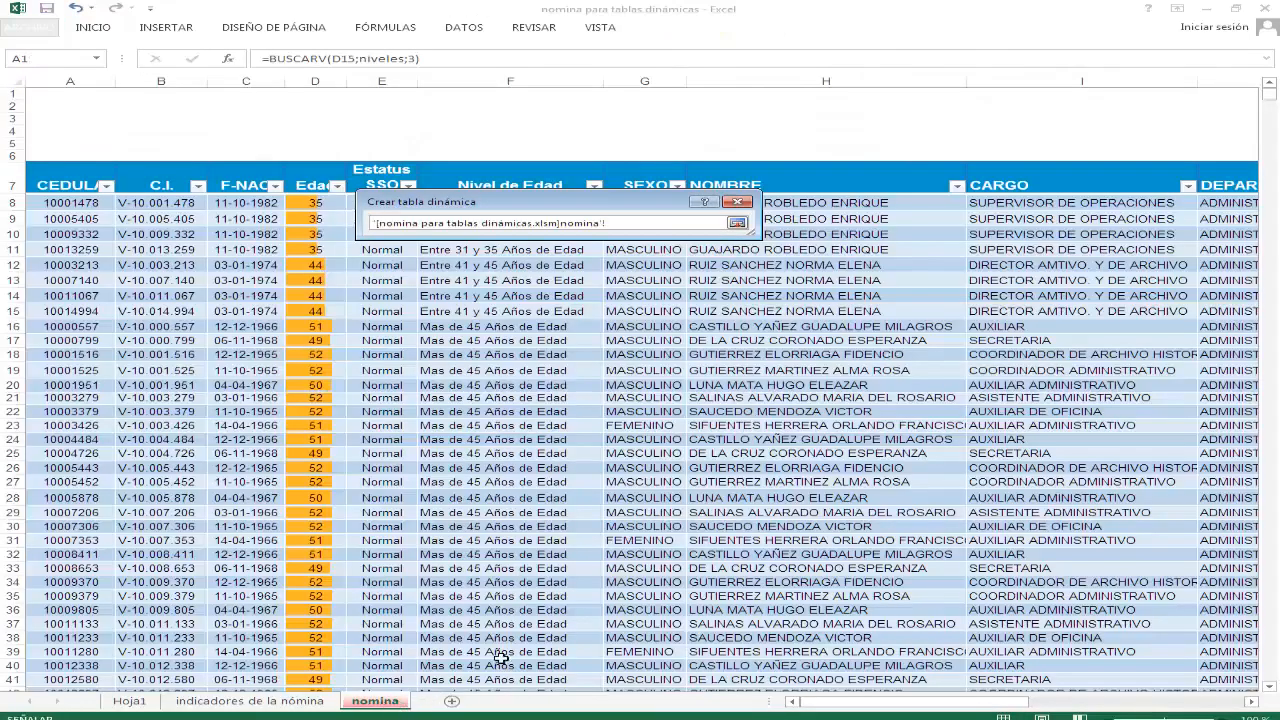
pyautogui.click(662, 230)
pyautogui.press('Return')
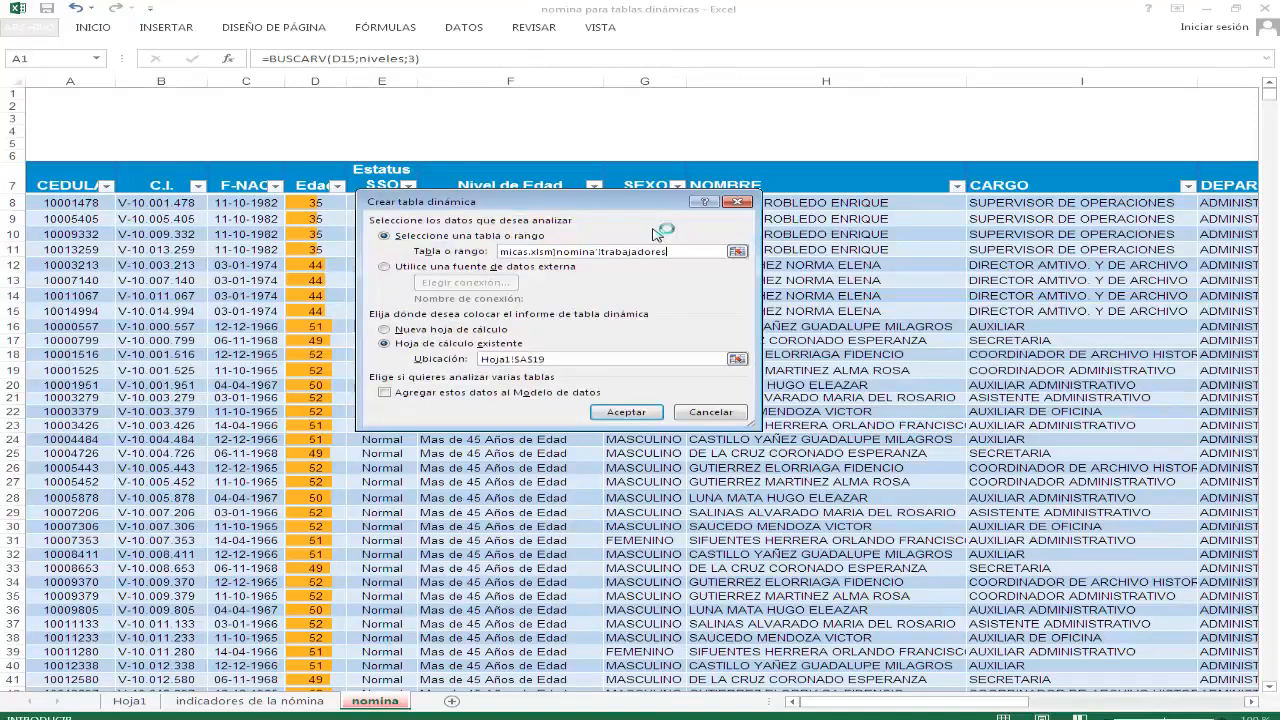
pyautogui.click(628, 412)
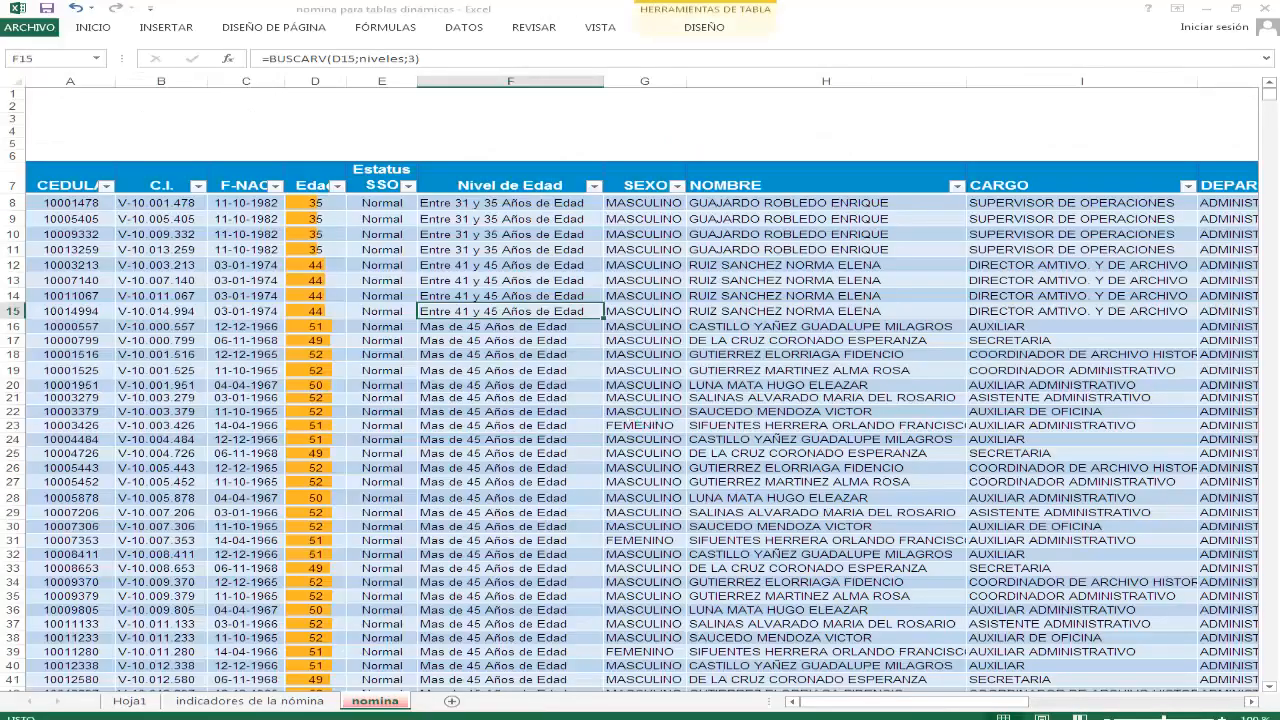
# - Switch back to the Libro1 workbook and show the field list for the new empty pivot table
pyautogui.click(478, 712)
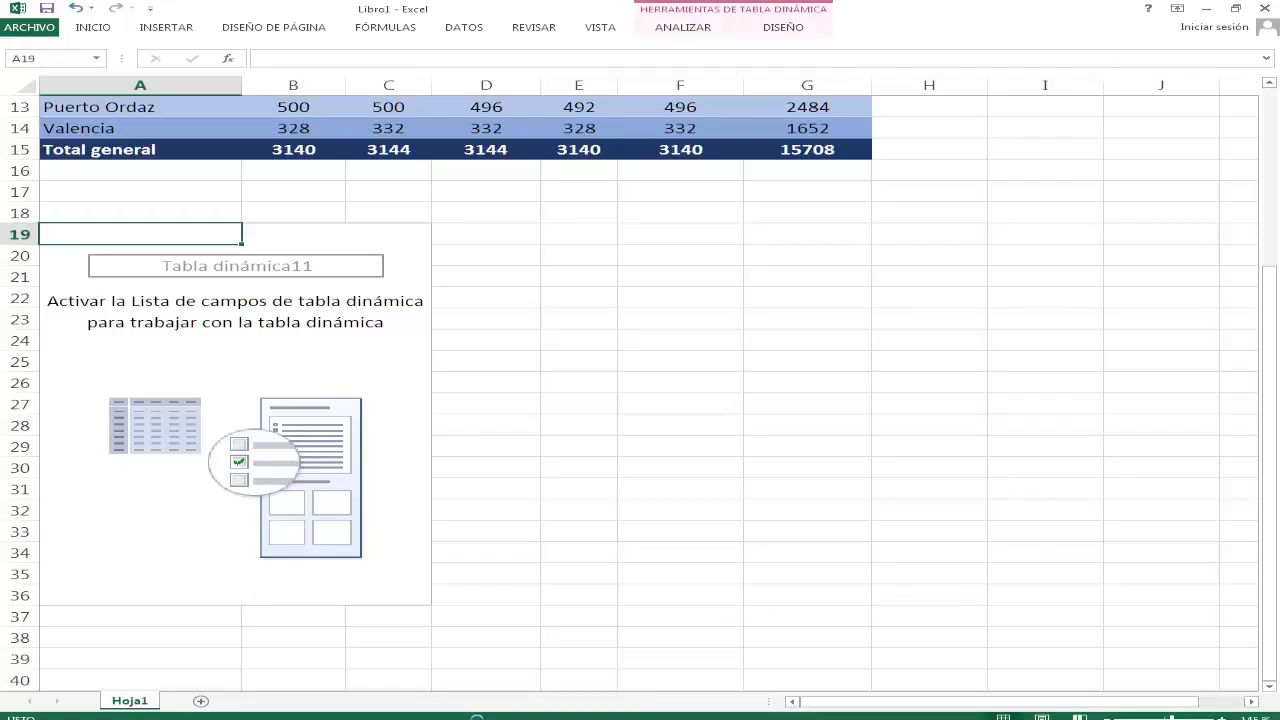
pyautogui.click(312, 345)
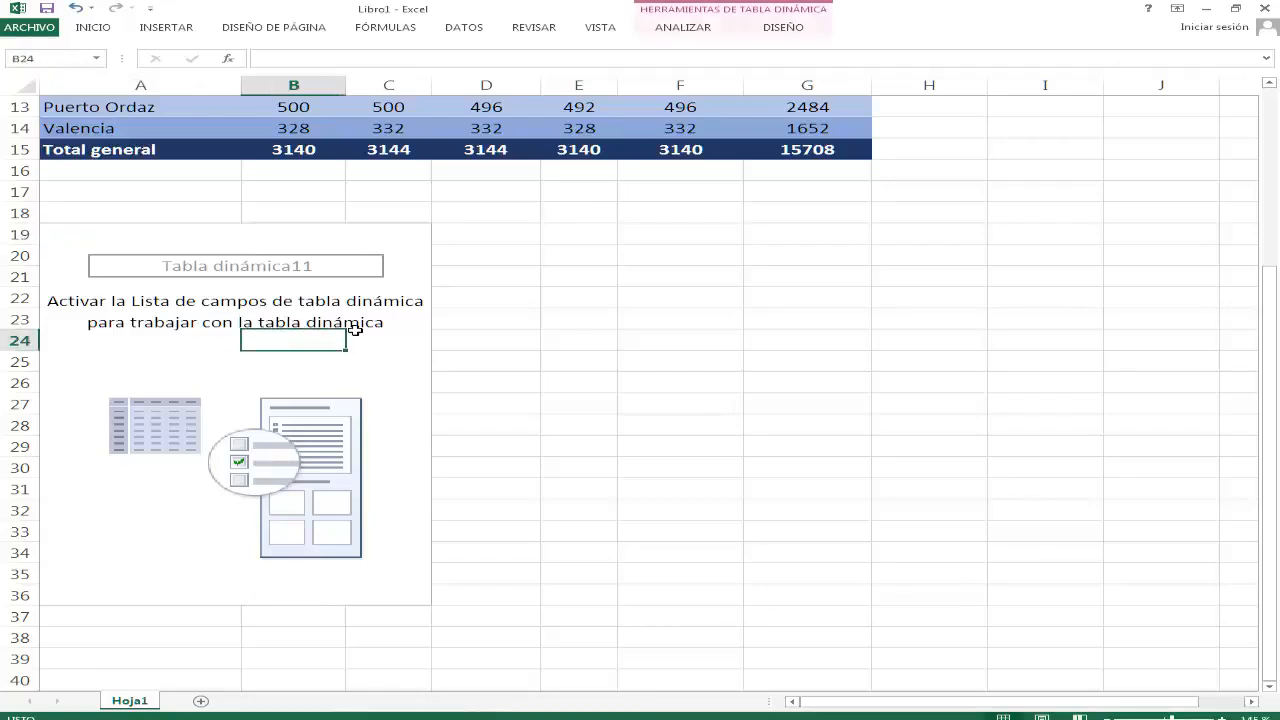
pyautogui.rightClick(325, 347)
pyautogui.click(355, 433)
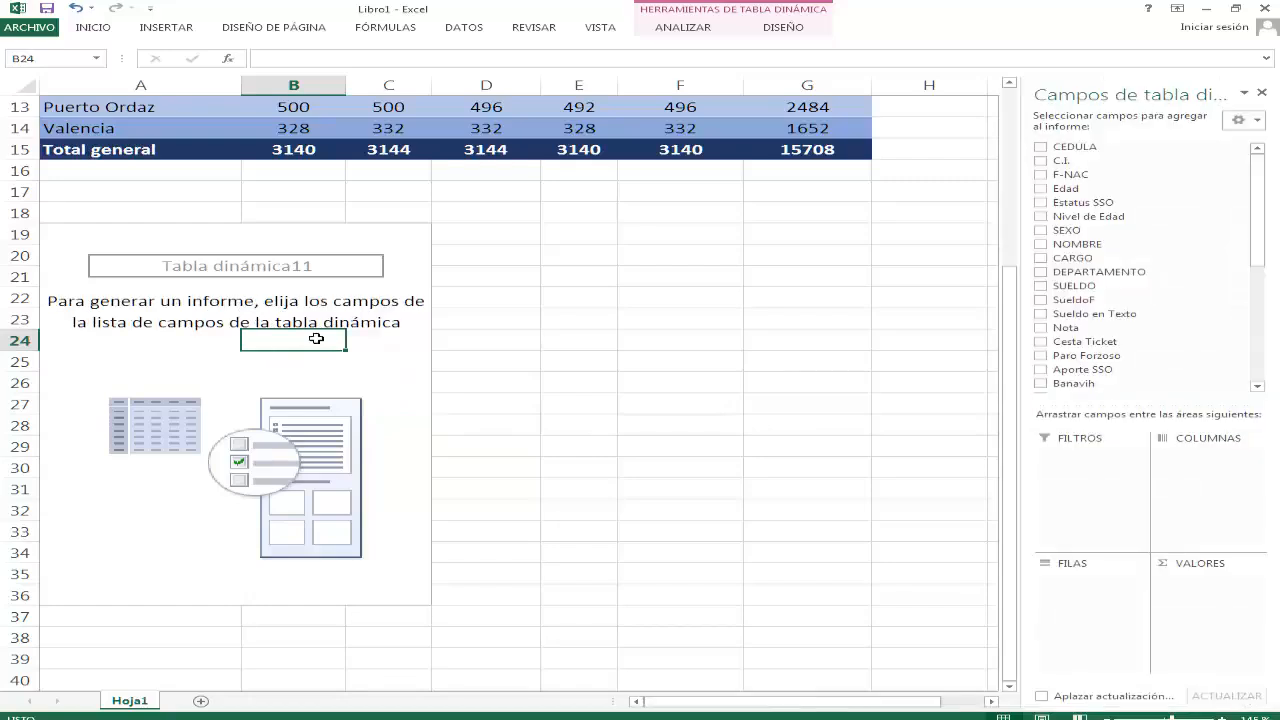
pyautogui.scroll(-1, 316, 339)
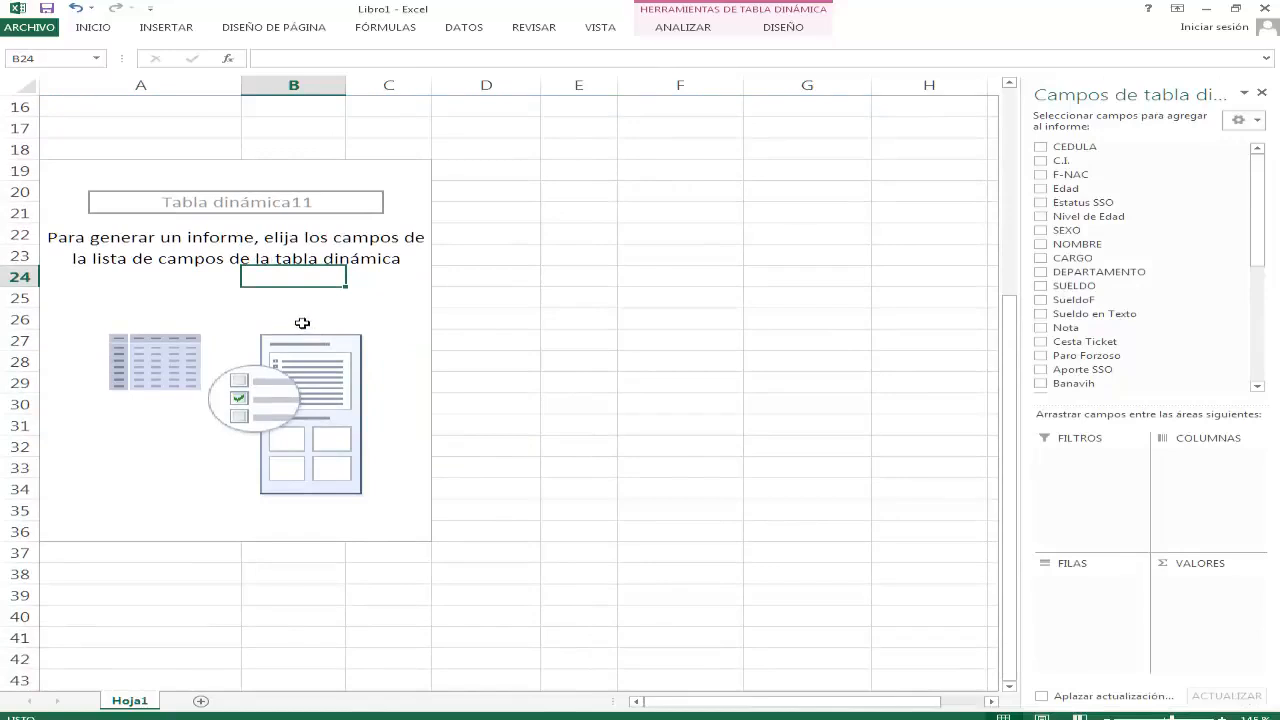
# - Place the Año Ingreso field in the new pivot table's rows and look through the listed years
pyautogui.moveTo(1257, 186); pyautogui.dragTo(1257, 278)
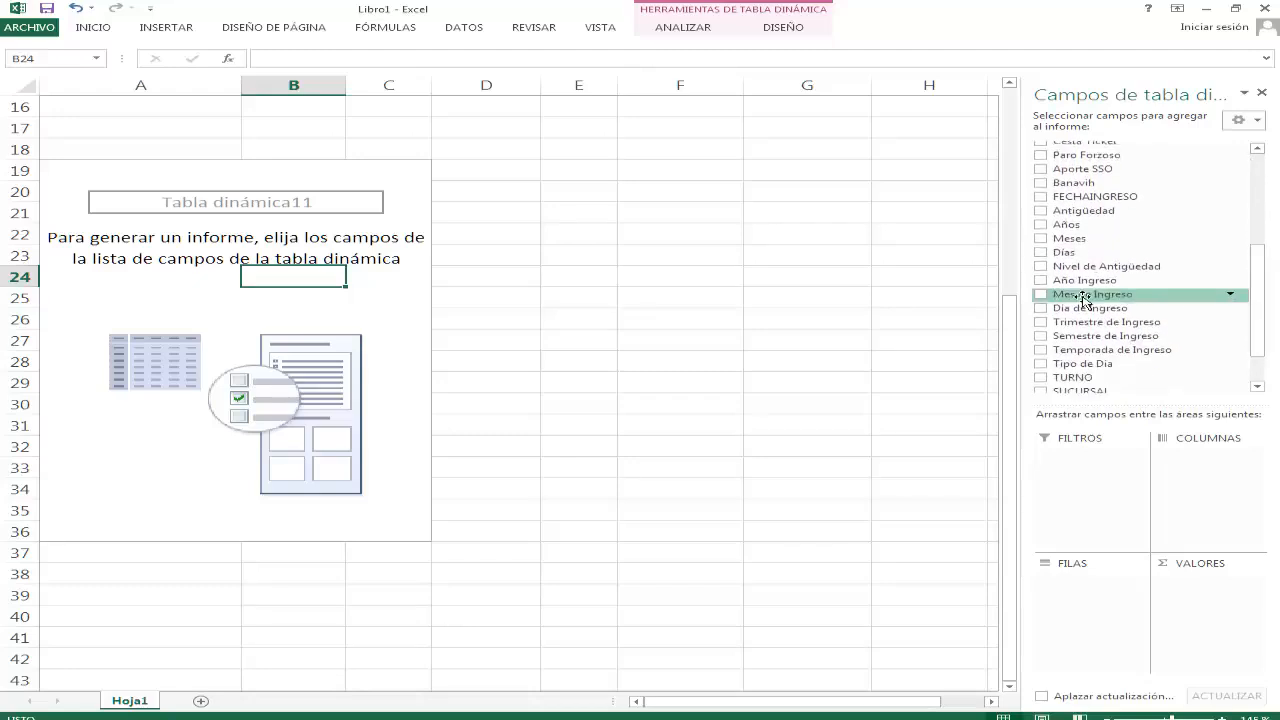
pyautogui.moveTo(1072, 285); pyautogui.dragTo(1100, 598)
pyautogui.scroll(-16, 176, 303)
pyautogui.scroll(10, 175, 303)
pyautogui.scroll(7, 176, 303)
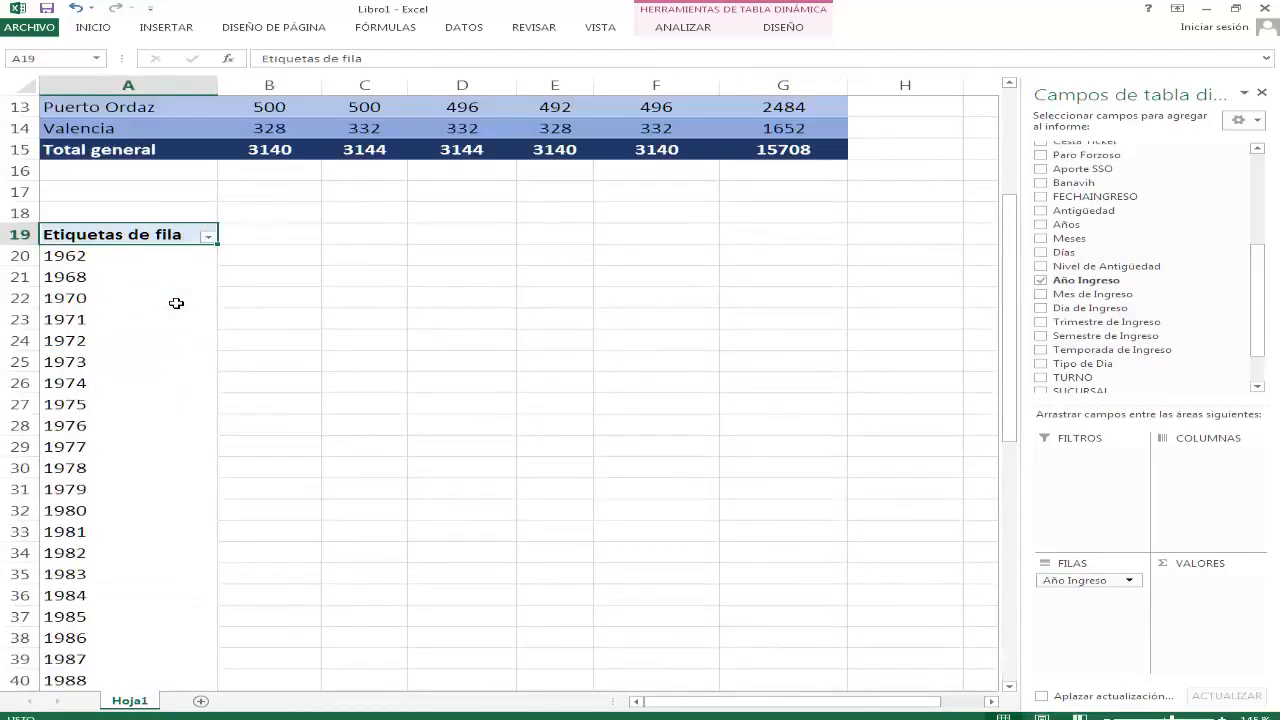
# - Place Mes de Ingreso in both the columns and the values of the new pivot table, narrowing column B
pyautogui.moveTo(1116, 298); pyautogui.dragTo(1256, 470)
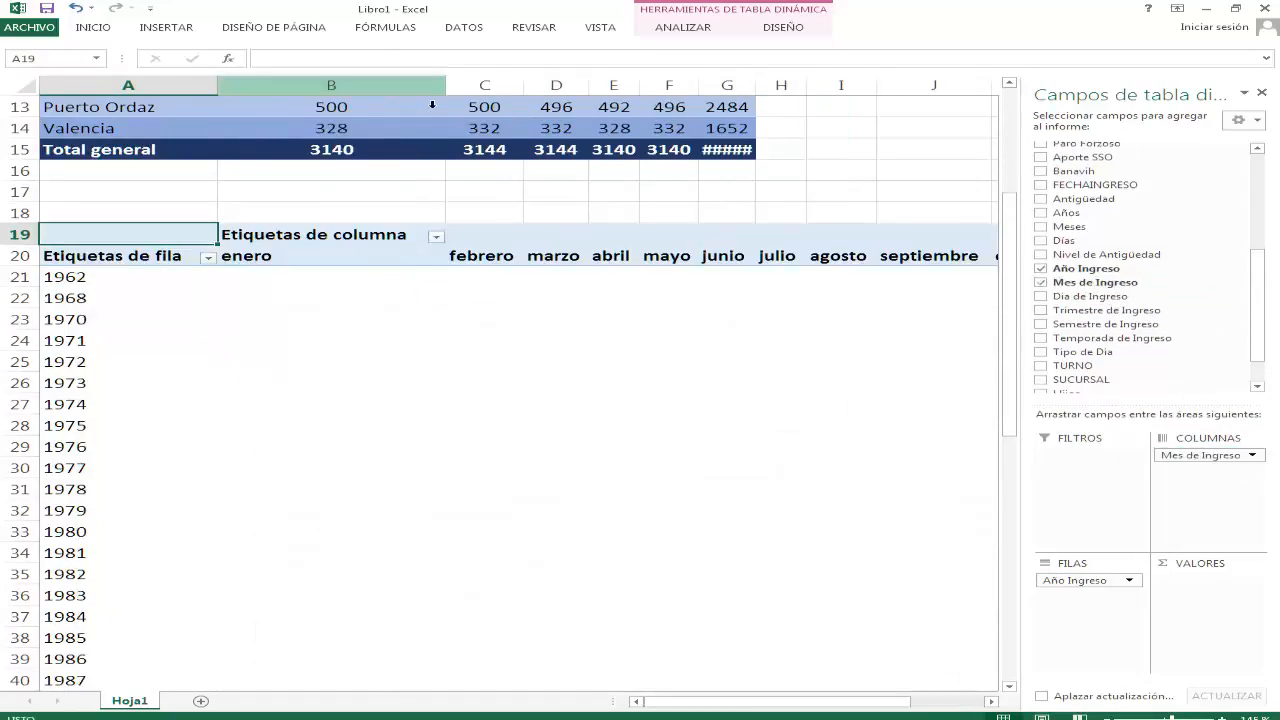
pyautogui.moveTo(450, 100); pyautogui.dragTo(320, 106)
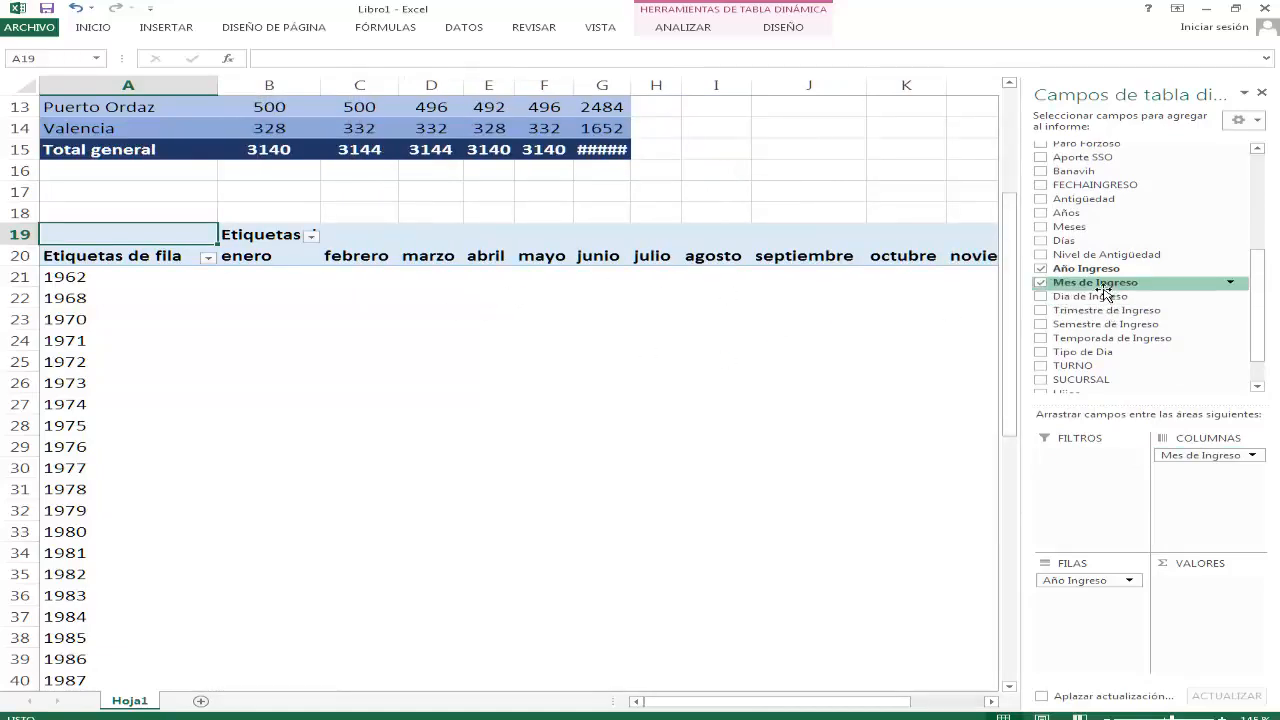
pyautogui.moveTo(1104, 290); pyautogui.dragTo(1222, 605)
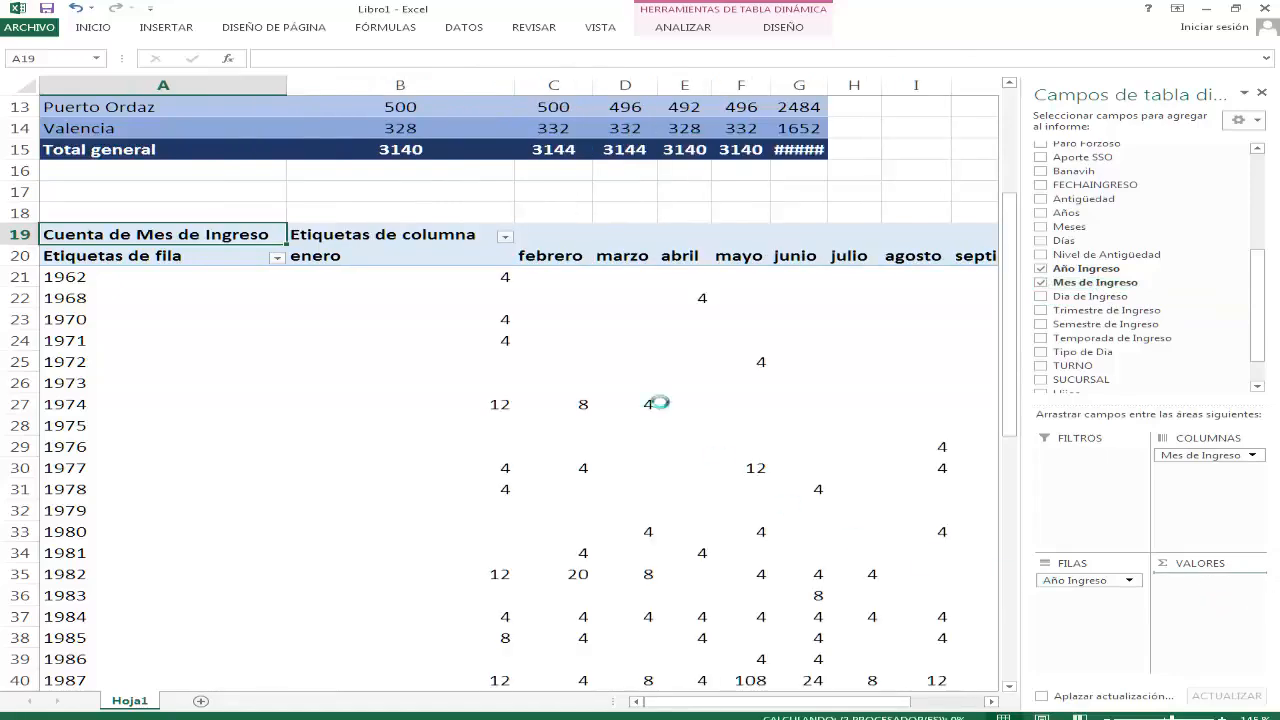
# - Close the field list and narrow columns A and B so that all months and the Total general column fit in view
pyautogui.click(1262, 93)
pyautogui.moveTo(510, 90); pyautogui.dragTo(393, 93)
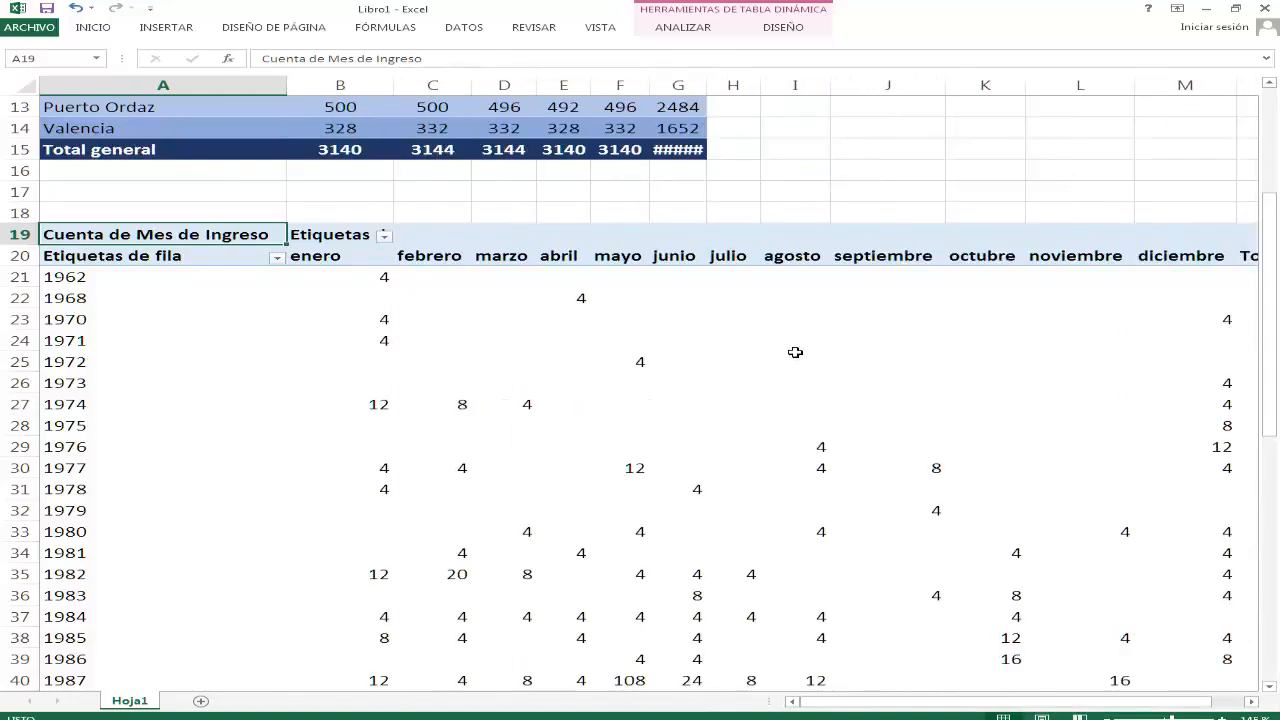
pyautogui.scroll(-1, 795, 352)
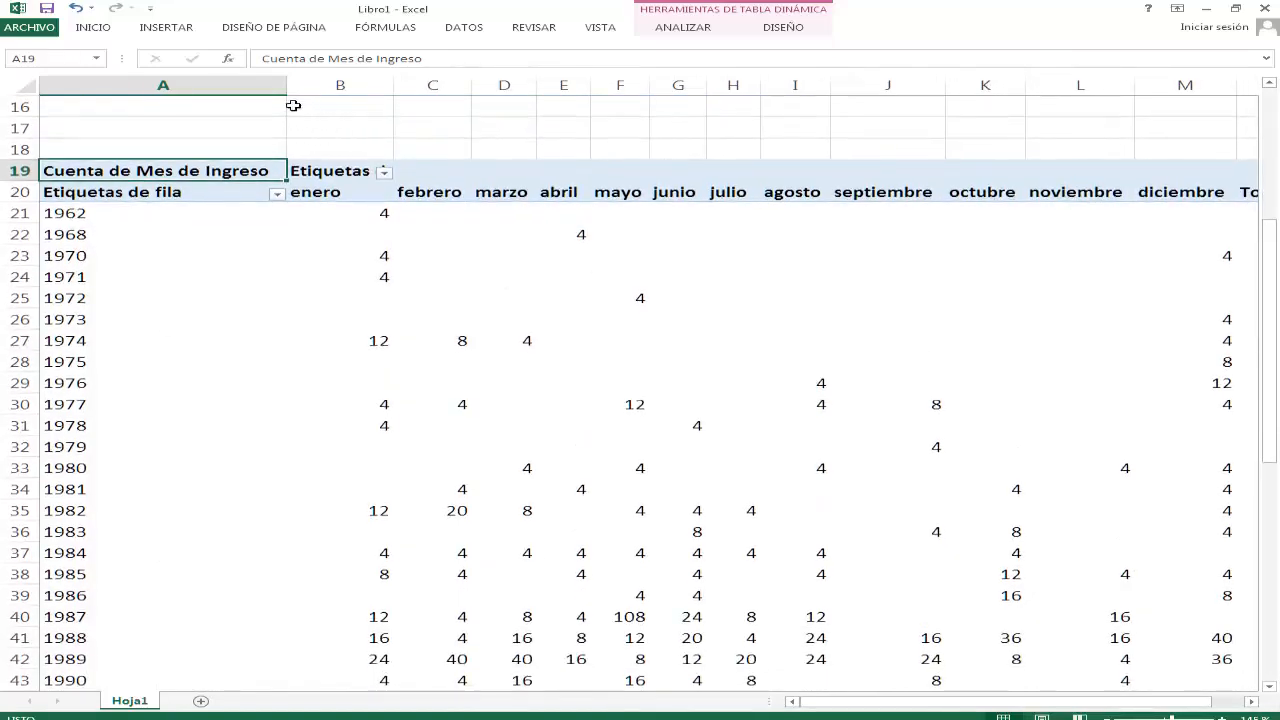
pyautogui.moveTo(287, 94); pyautogui.dragTo(191, 97)
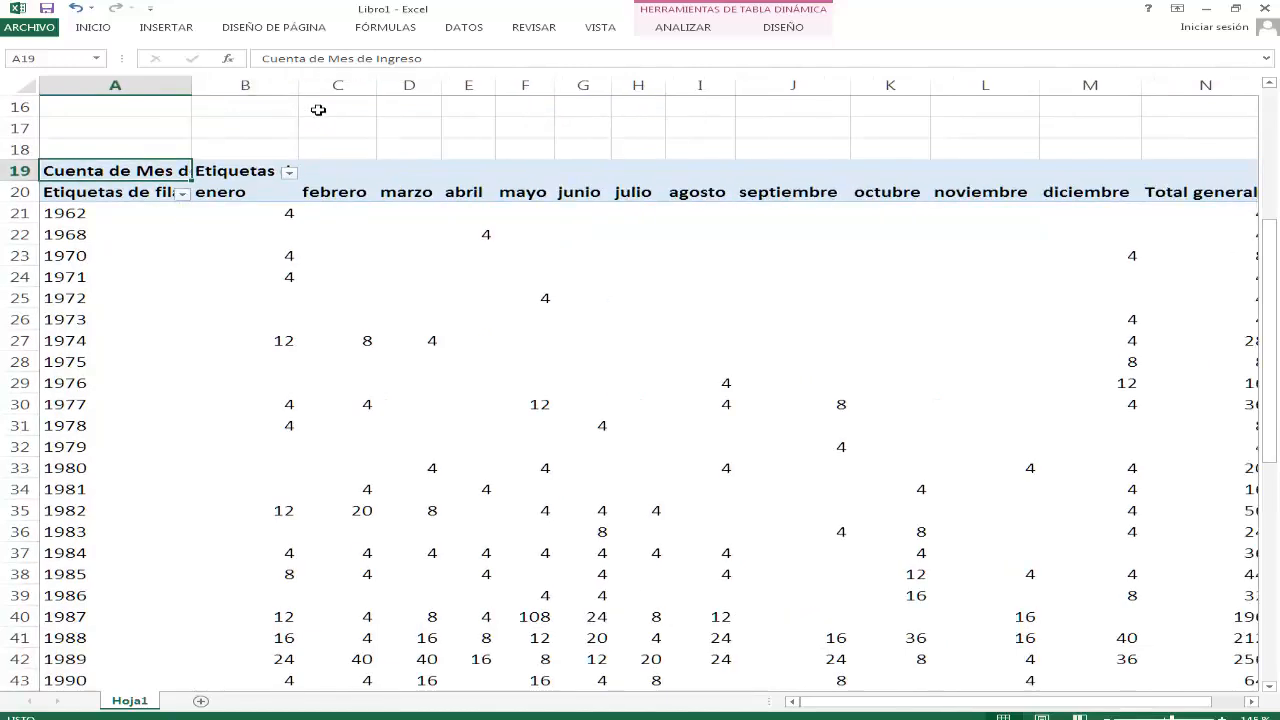
pyautogui.moveTo(307, 98); pyautogui.dragTo(269, 100)
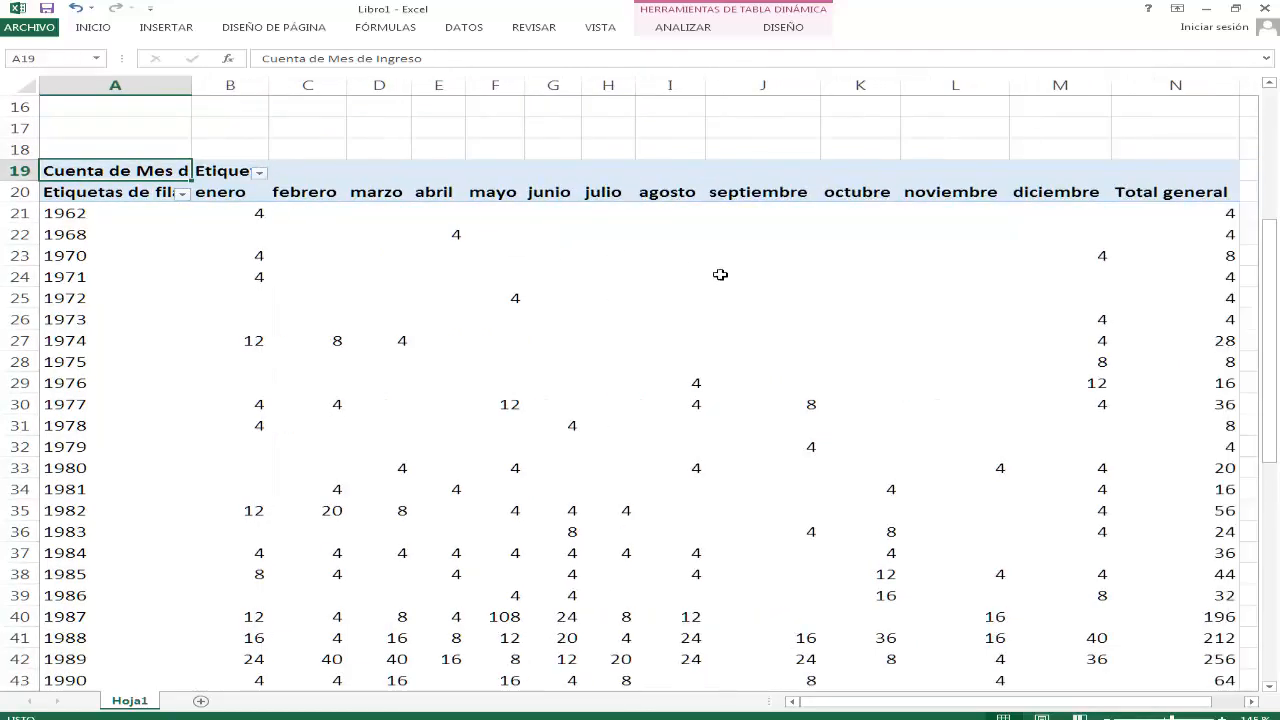
# - Turn on banded rows for the entry-year pivot table and apply the blue style from the Oscuro group
pyautogui.click(668, 277)
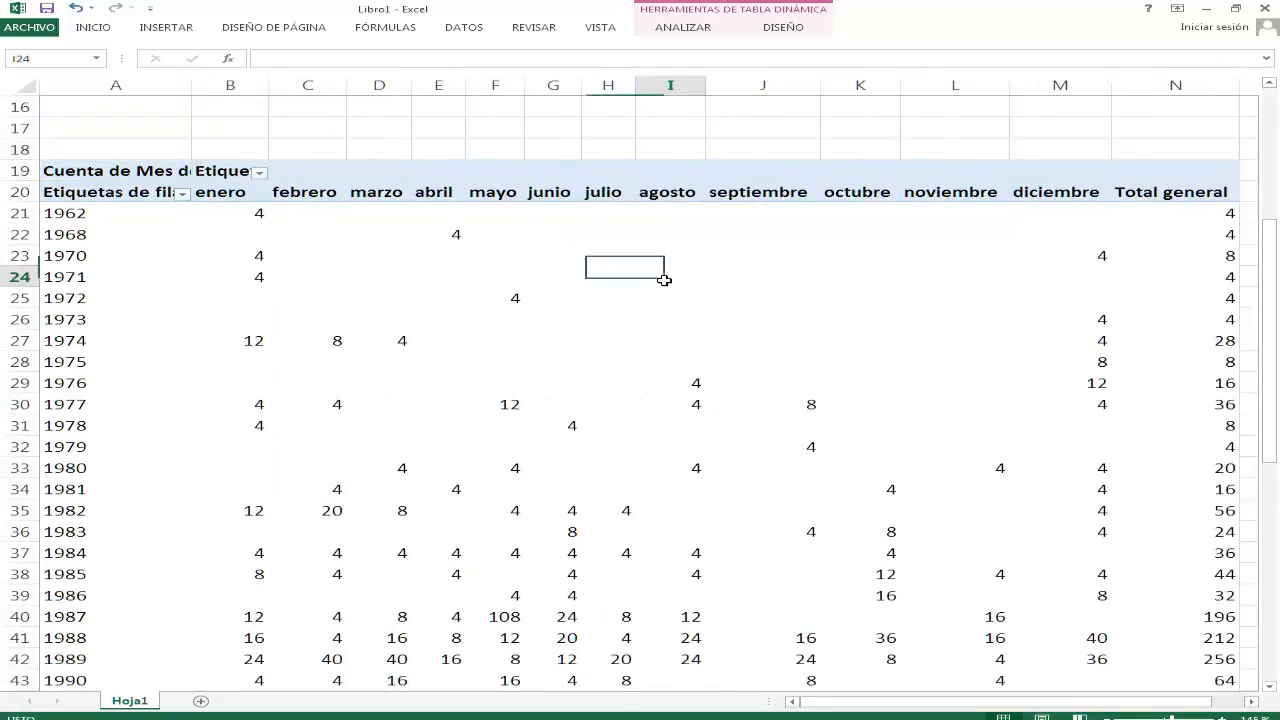
pyautogui.click(785, 30)
pyautogui.click(423, 53)
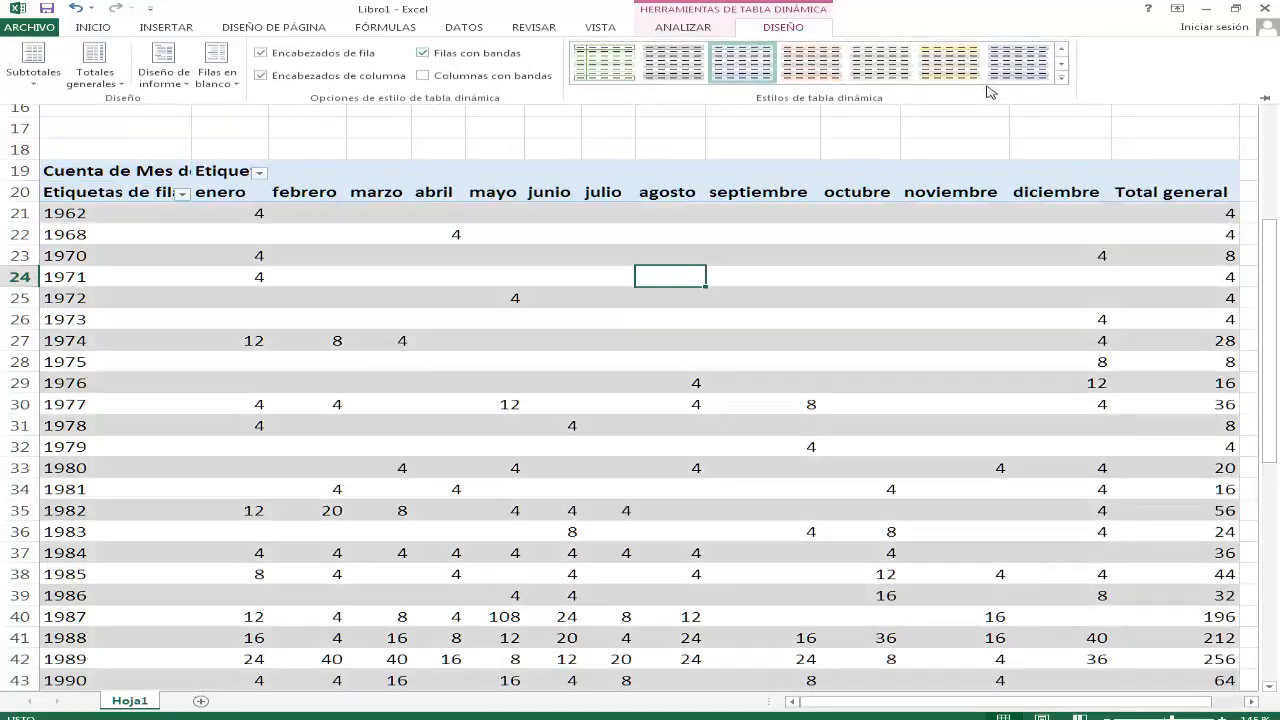
pyautogui.click(1062, 77)
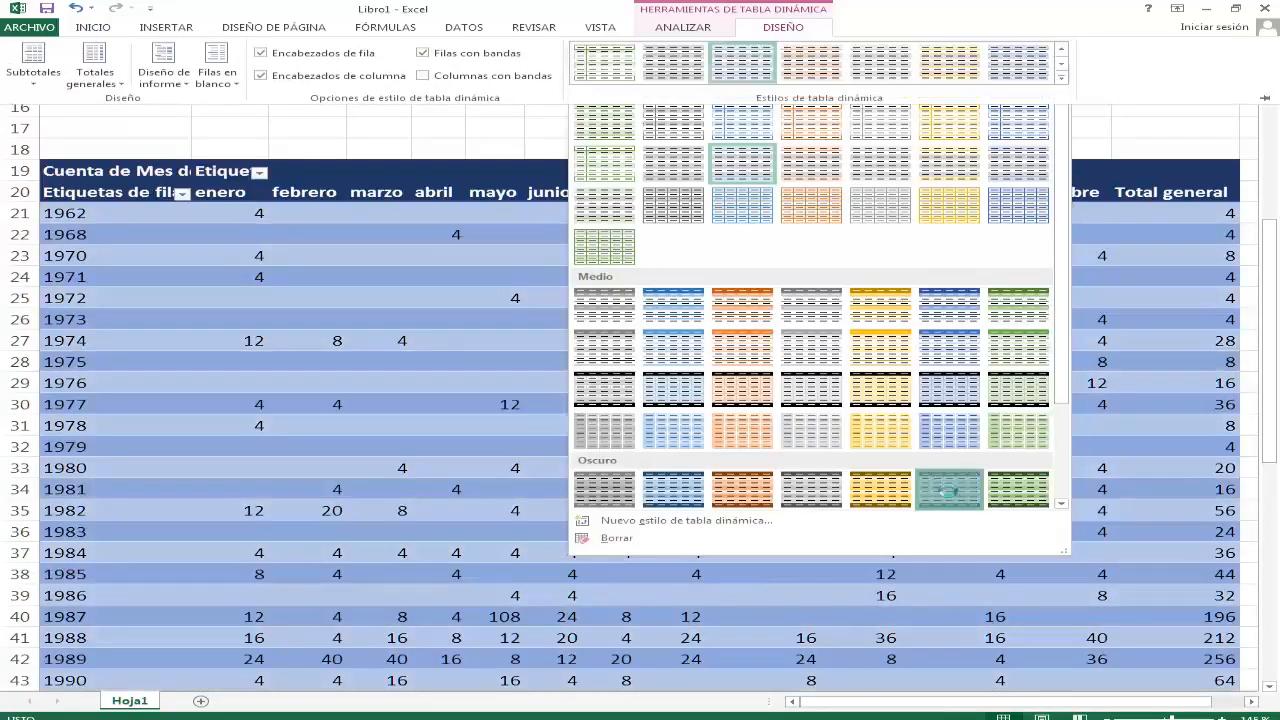
pyautogui.click(935, 485)
pyautogui.click(530, 366)
# - Examine the monthly counts of the entry-year pivot table from the first year to the Total general row
pyautogui.scroll(-2, 534, 364)
pyautogui.scroll(-2, 534, 364)
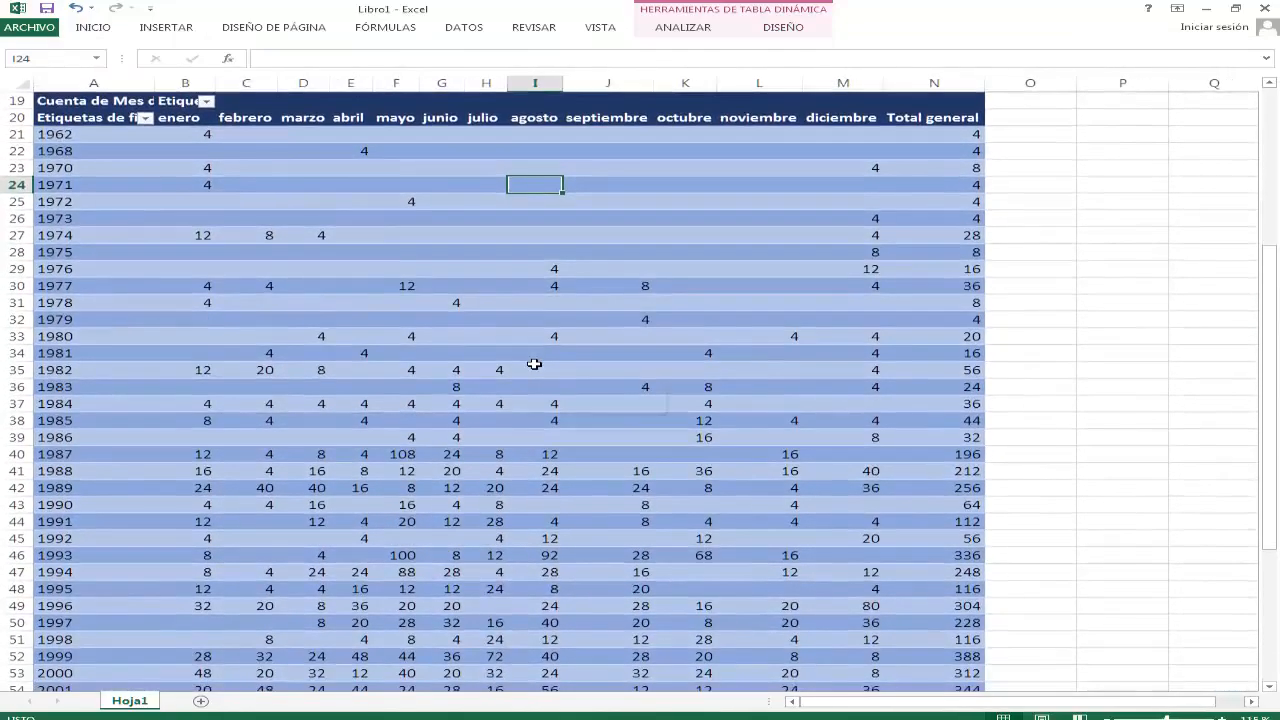
pyautogui.scroll(-2, 534, 364)
pyautogui.scroll(-3, 534, 364)
pyautogui.scroll(4, 534, 364)
pyautogui.scroll(-4, 534, 364)
pyautogui.scroll(4, 534, 364)
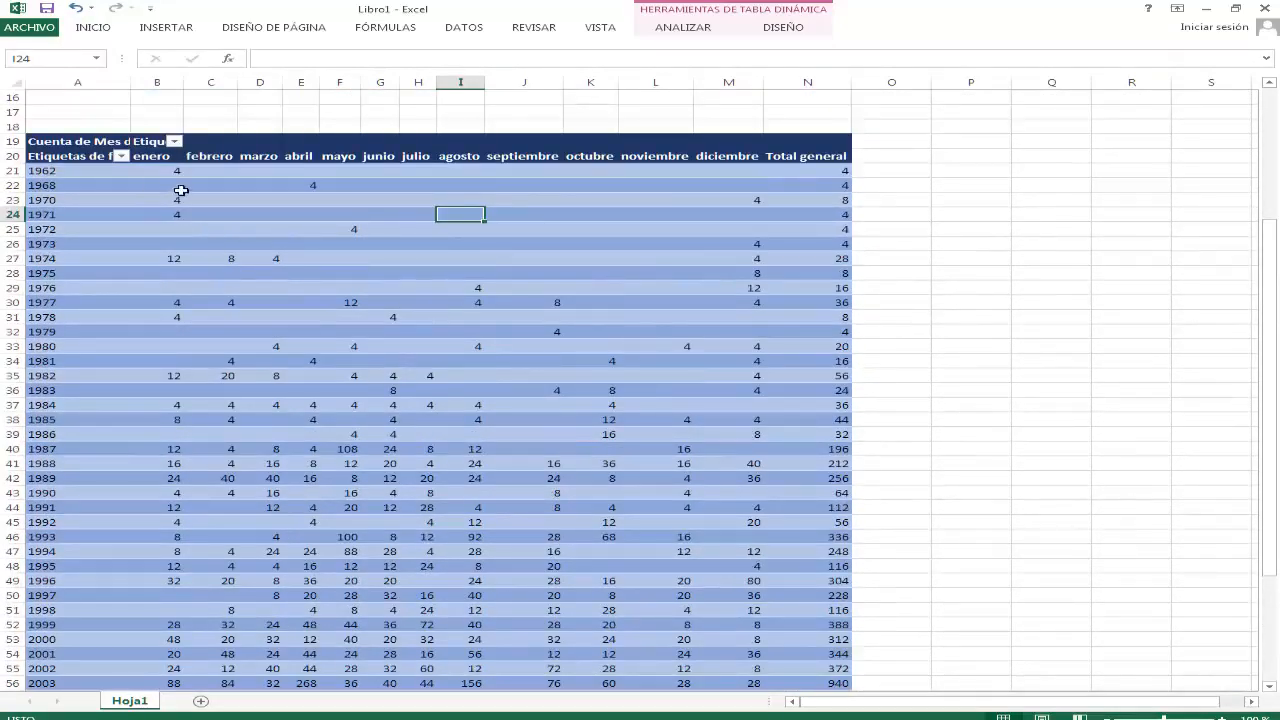
pyautogui.scroll(-2, 767, 283)
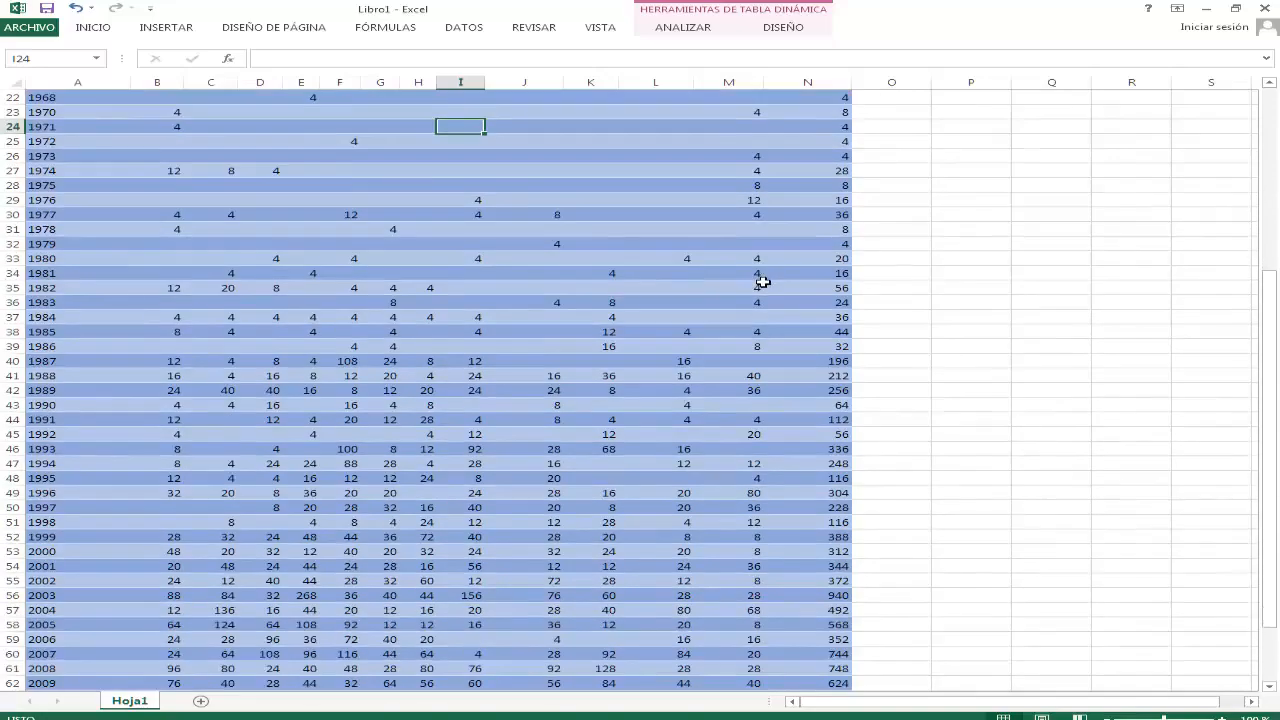
pyautogui.scroll(-3, 762, 283)
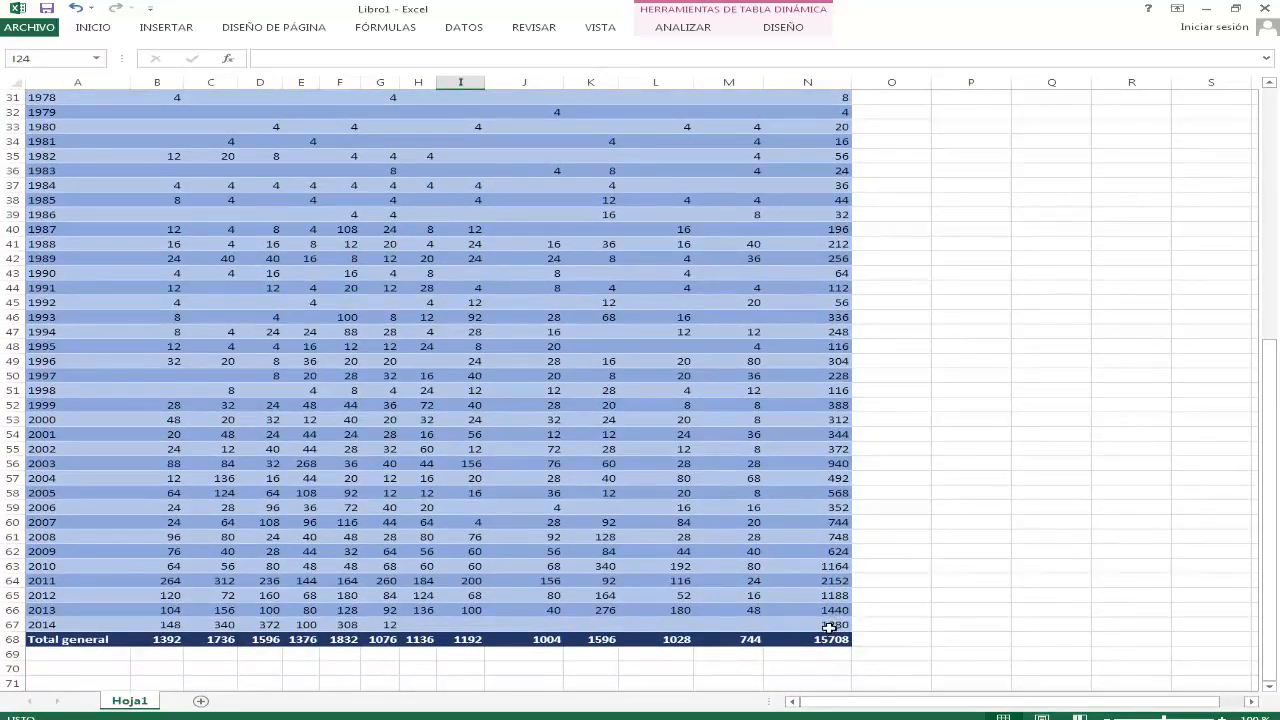
pyautogui.scroll(4, 428, 505)
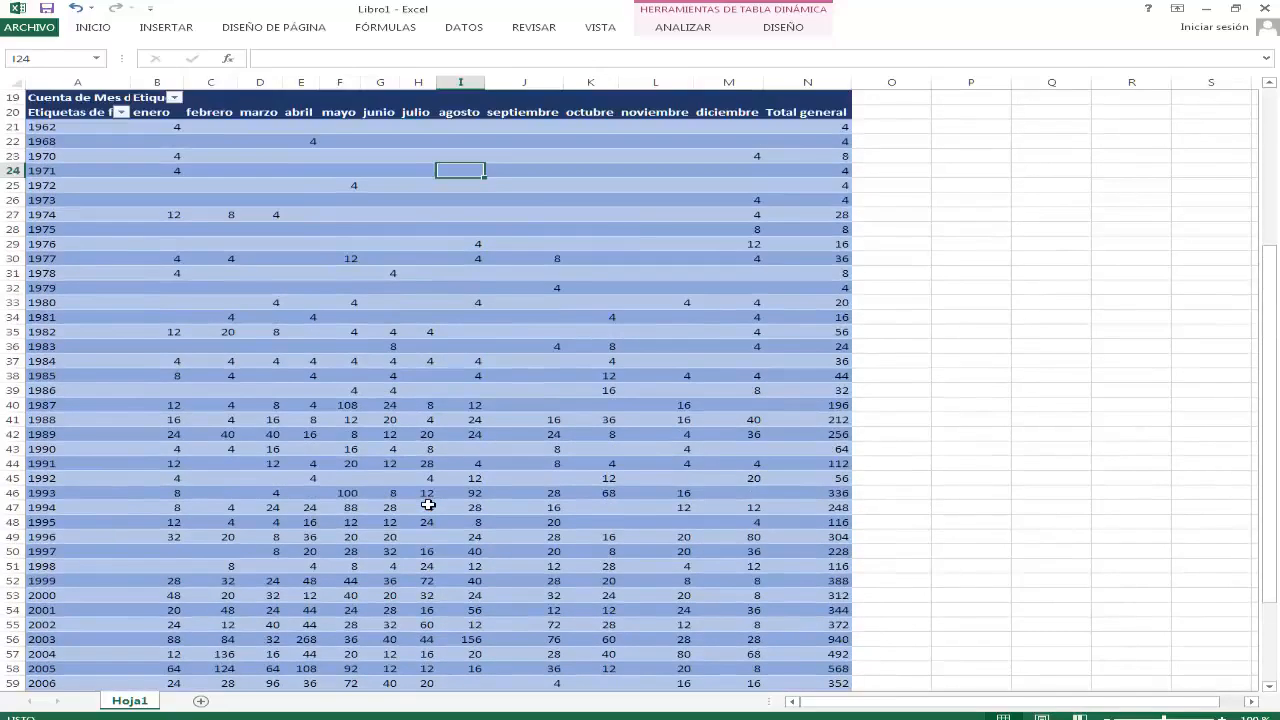
pyautogui.scroll(3, 428, 505)
pyautogui.scroll(-7, 428, 505)
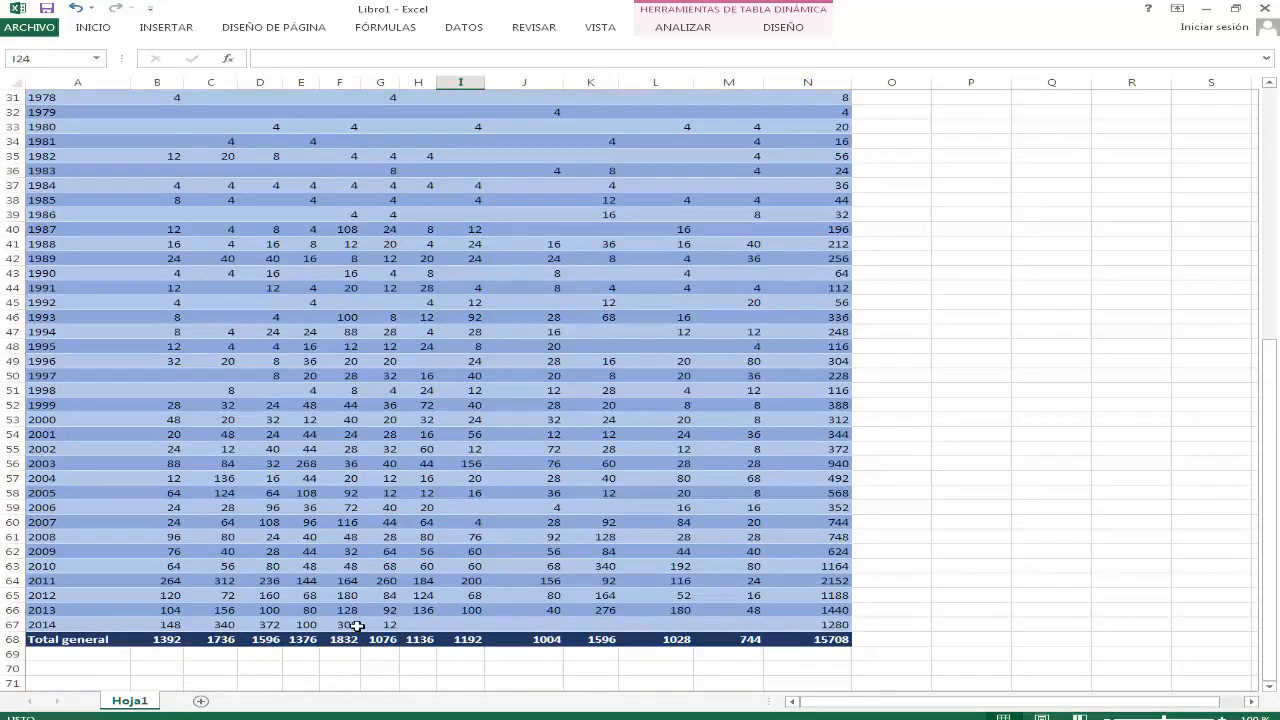
pyautogui.scroll(5, 357, 625)
pyautogui.scroll(-4, 357, 625)
pyautogui.scroll(6, 357, 625)
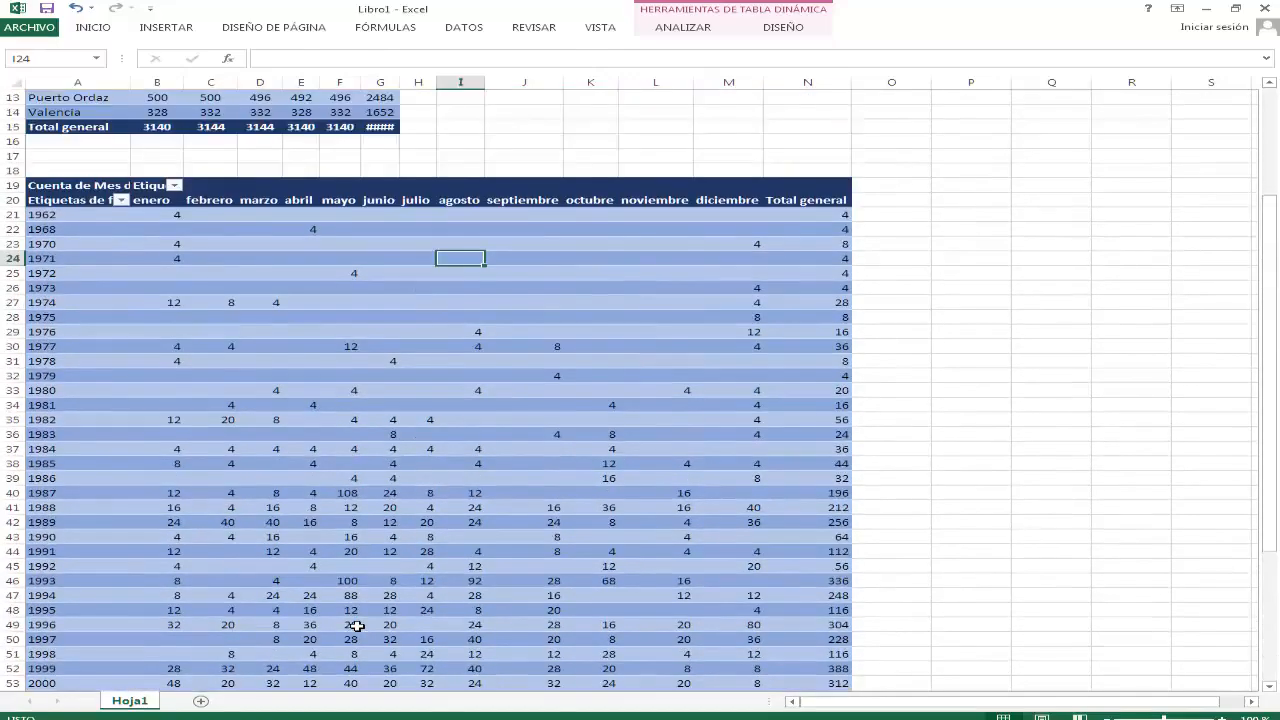
pyautogui.scroll(-6, 357, 625)
pyautogui.scroll(2, 354, 423)
# - Compare the branch pivot table with the entry-year pivot table, viewing both whole and at close range
pyautogui.scroll(7, 354, 423)
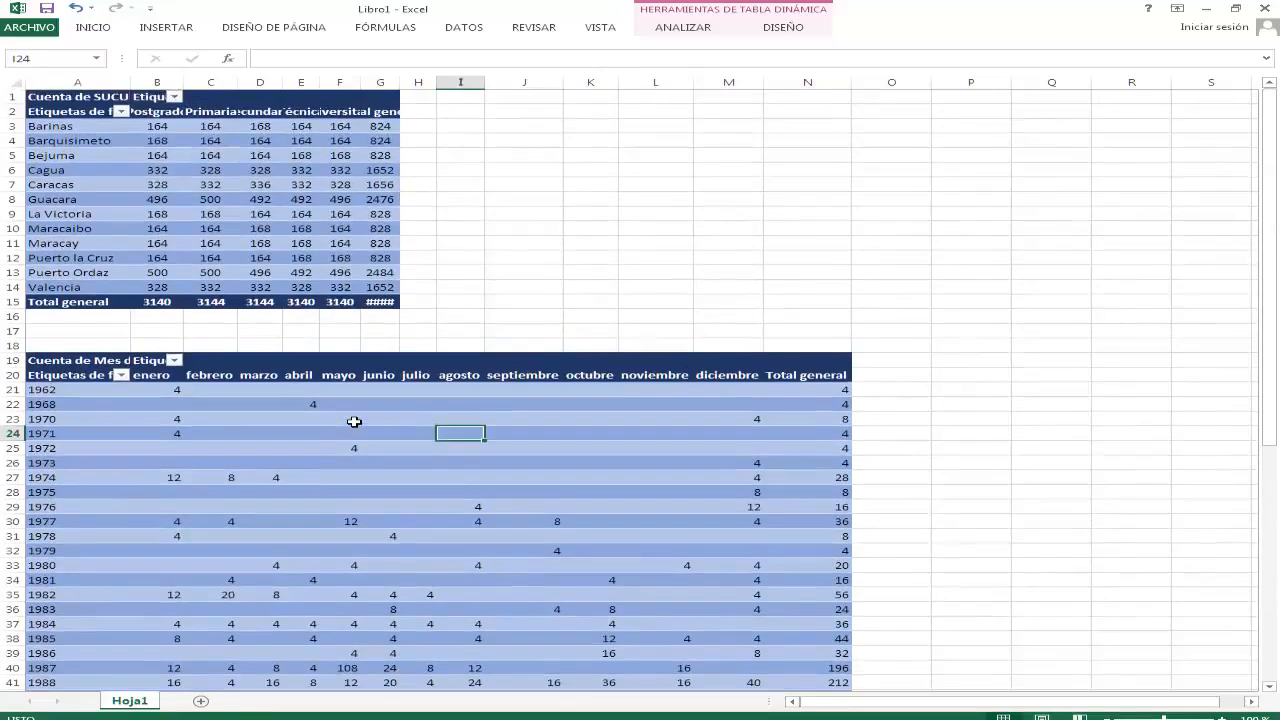
pyautogui.scroll(-5, 354, 423)
pyautogui.scroll(-3, 354, 423)
pyautogui.scroll(2, 354, 423)
pyautogui.scroll(-1, 354, 423)
pyautogui.keyDown('ctrl'); pyautogui.scroll(-4, 354, 423); pyautogui.keyUp('ctrl')
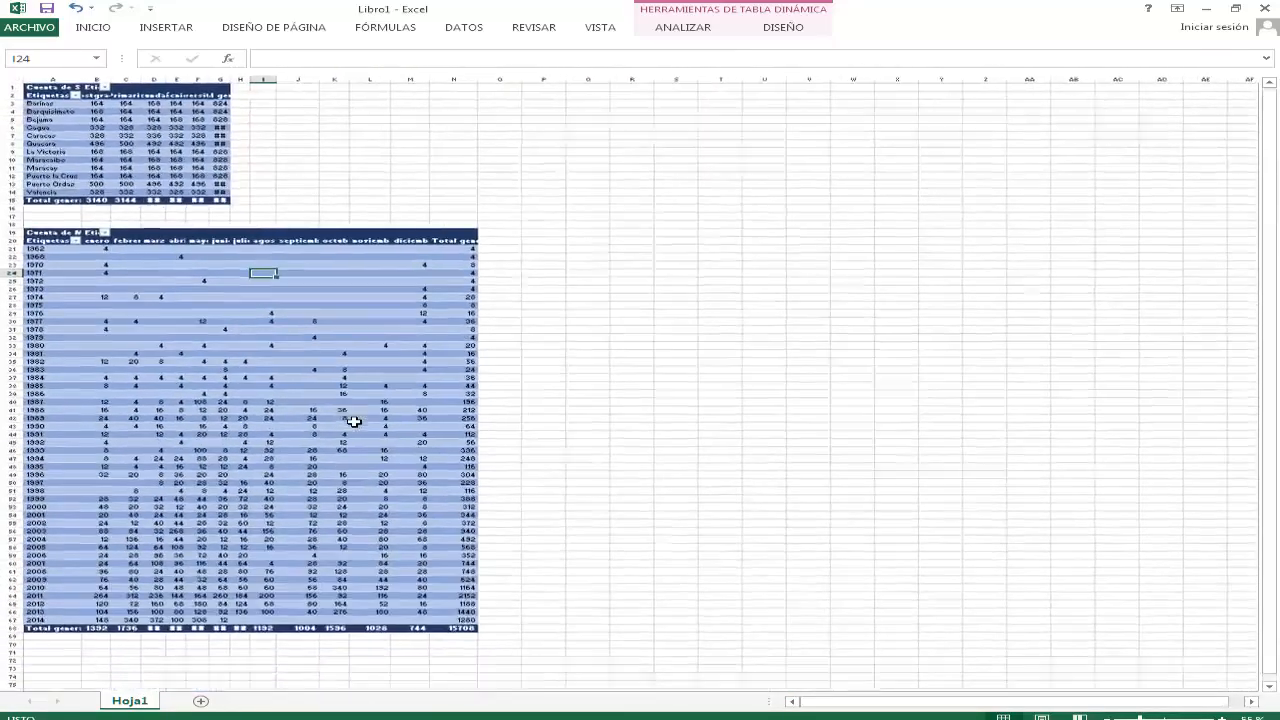
pyautogui.keyDown('ctrl'); pyautogui.scroll(3, 360, 426); pyautogui.keyUp('ctrl')
pyautogui.keyDown('ctrl'); pyautogui.scroll(2, 360, 426); pyautogui.keyUp('ctrl')
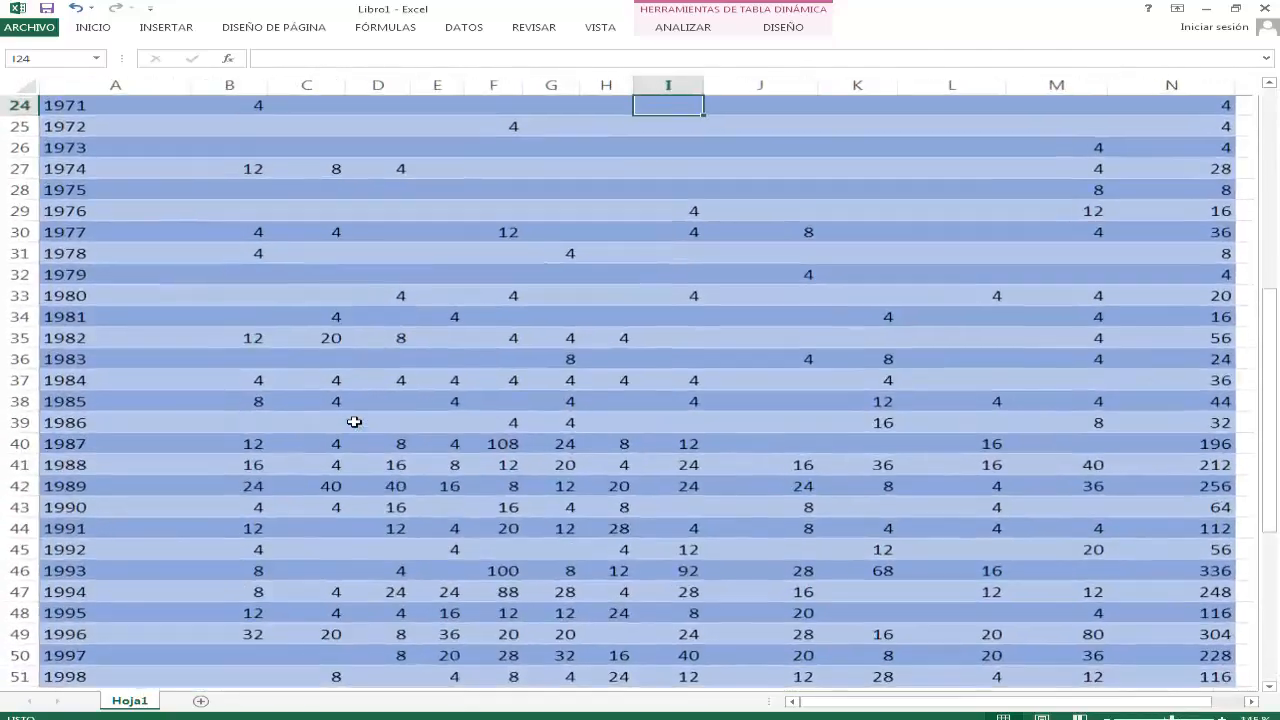
pyautogui.scroll(1, 356, 424)
pyautogui.keyDown('ctrl'); pyautogui.scroll(2, 354, 422); pyautogui.keyUp('ctrl')
pyautogui.scroll(-9, 354, 422)
pyautogui.scroll(11, 354, 422)
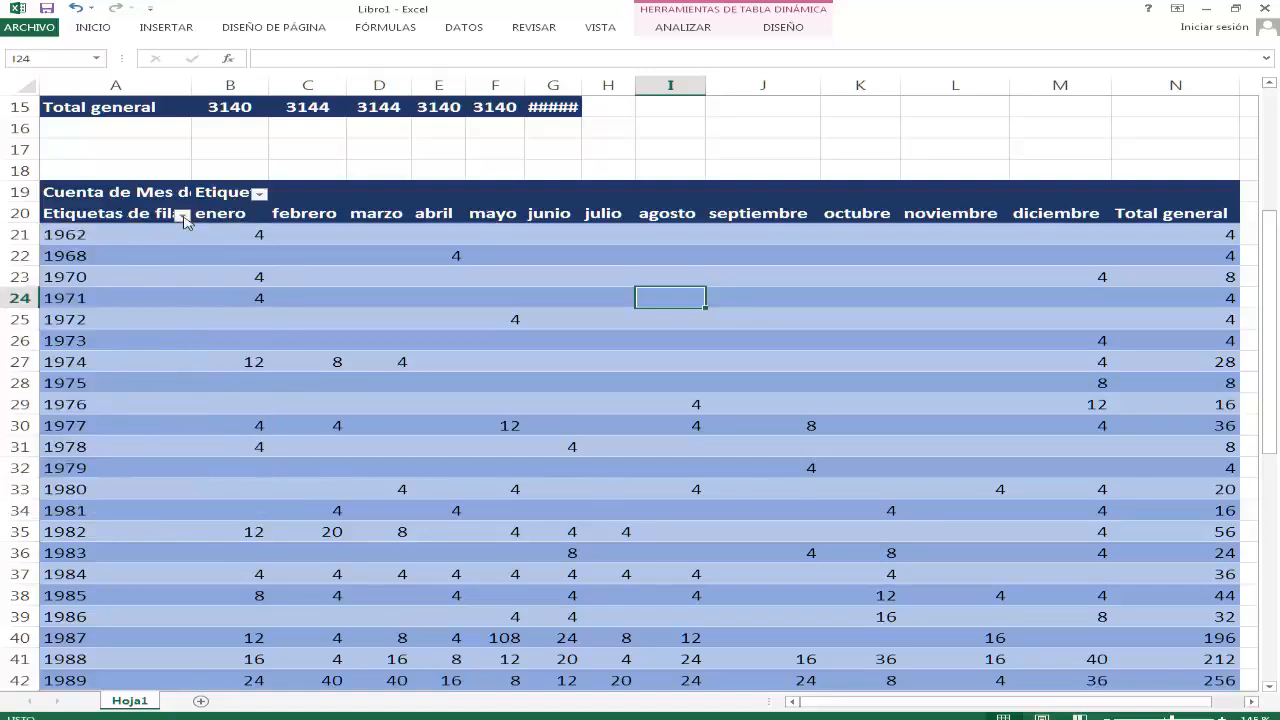
pyautogui.click(183, 217)
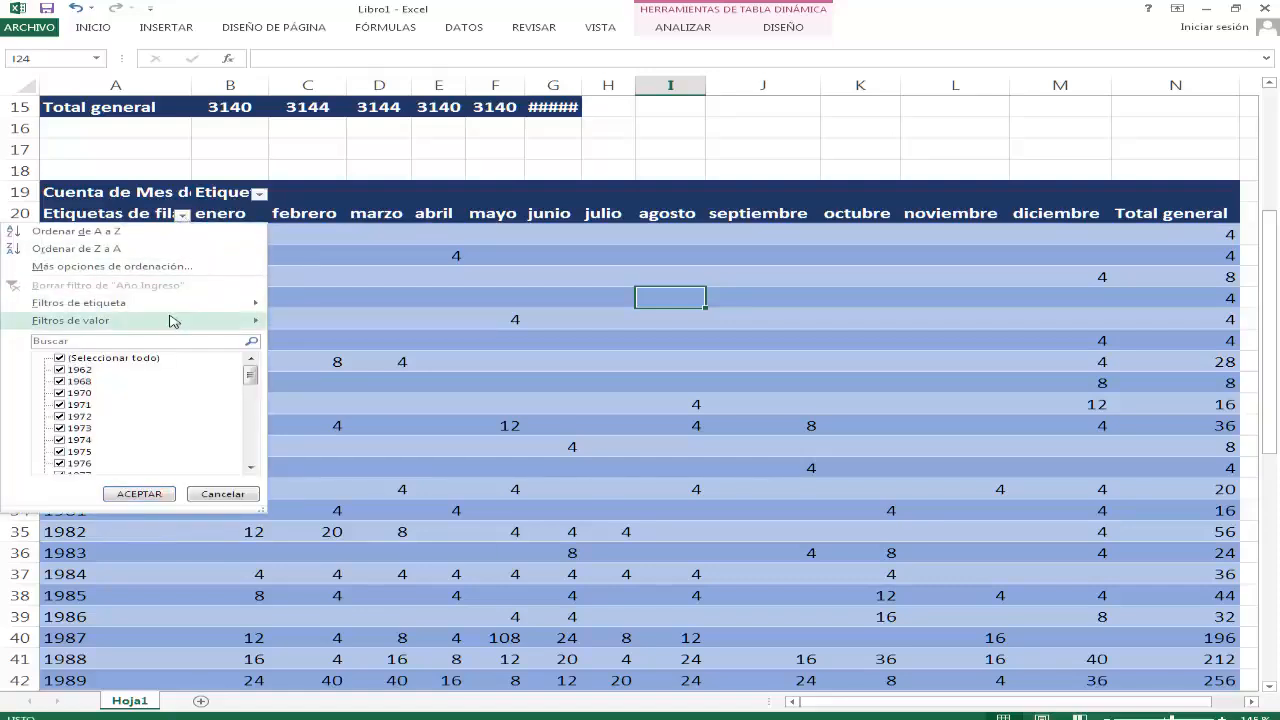
pyautogui.moveTo(170, 321)
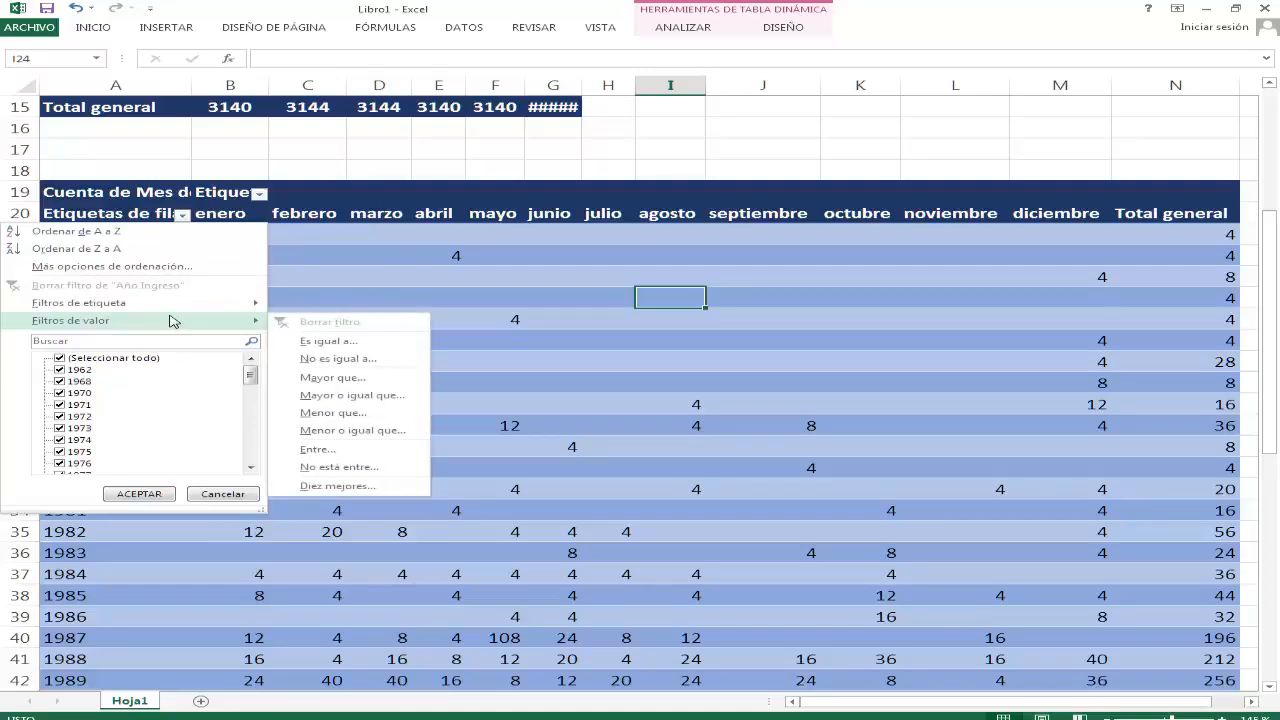
pyautogui.click(341, 379)
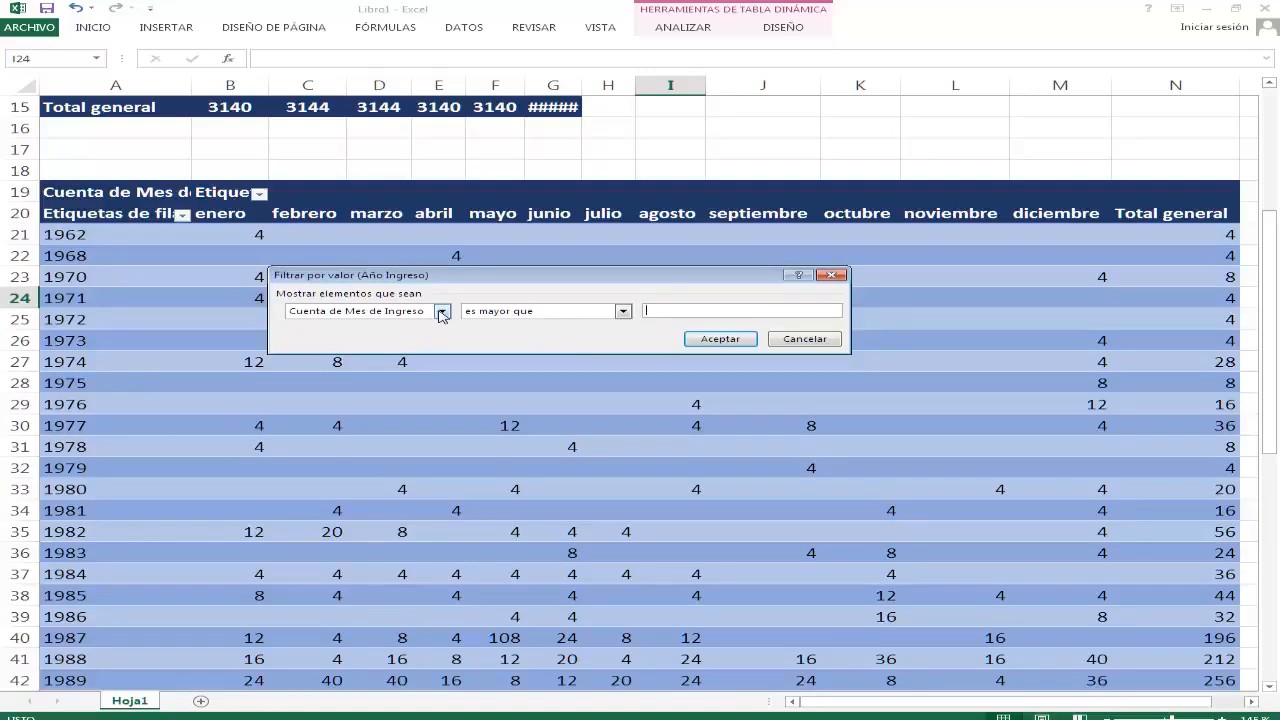
pyautogui.click(805, 340)
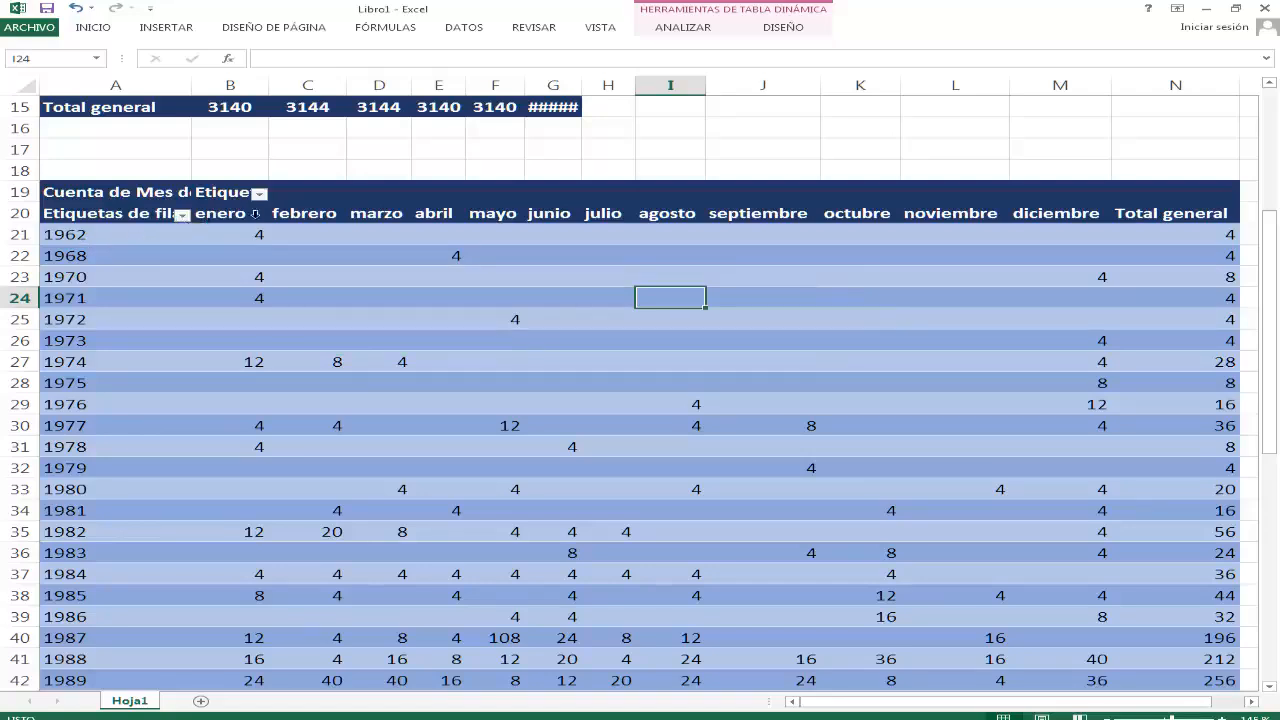
pyautogui.click(261, 195)
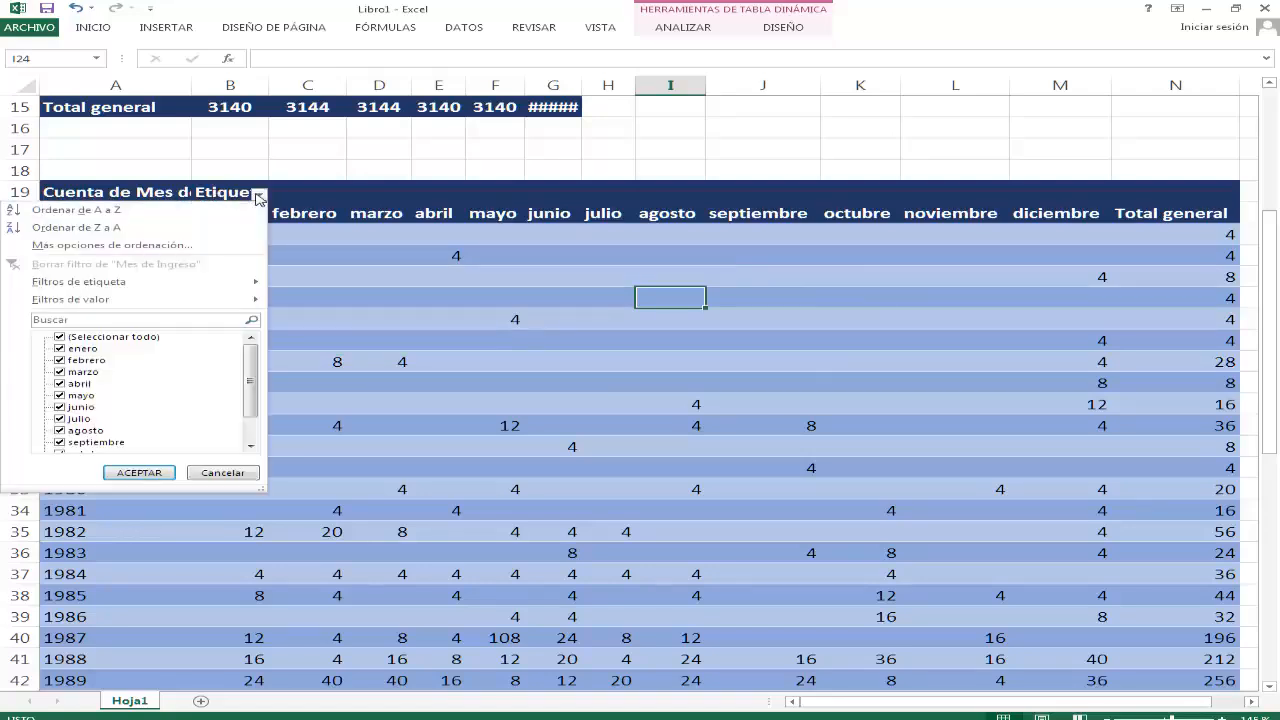
pyautogui.click(222, 472)
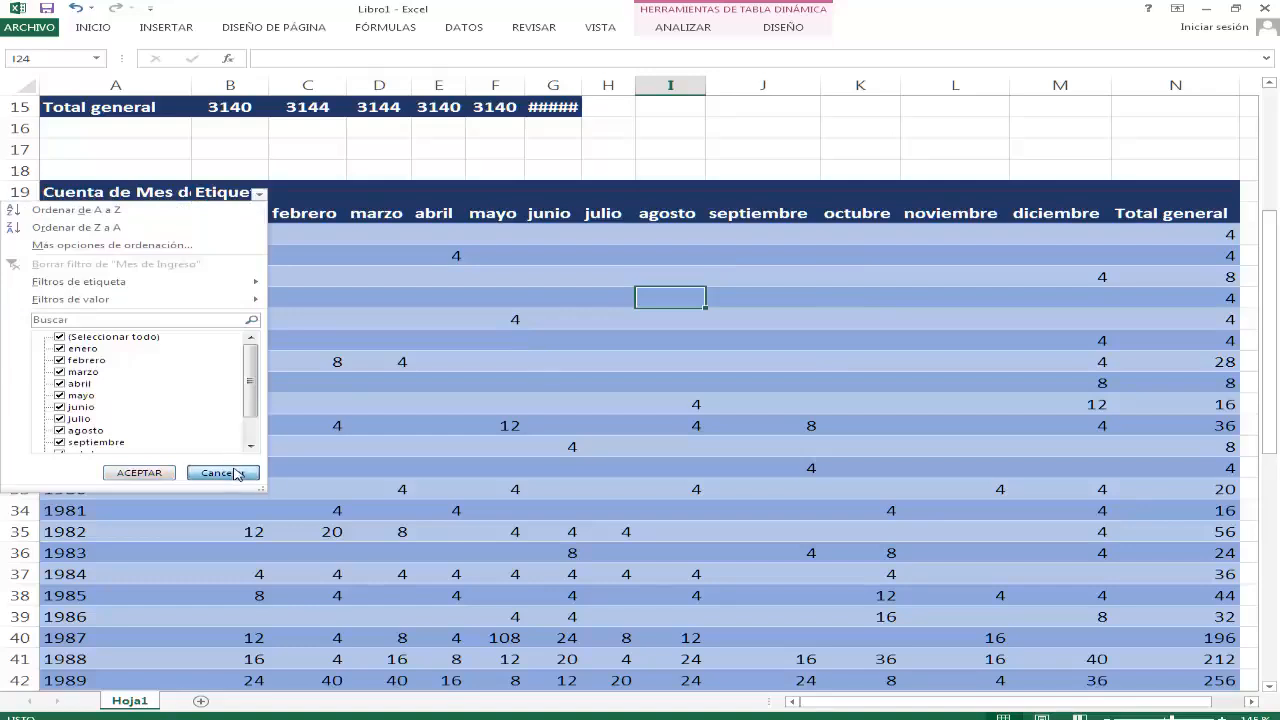
# - In the Año Ingreso row filter, deselect all years and select only 2005 through 2014
pyautogui.click(182, 216)
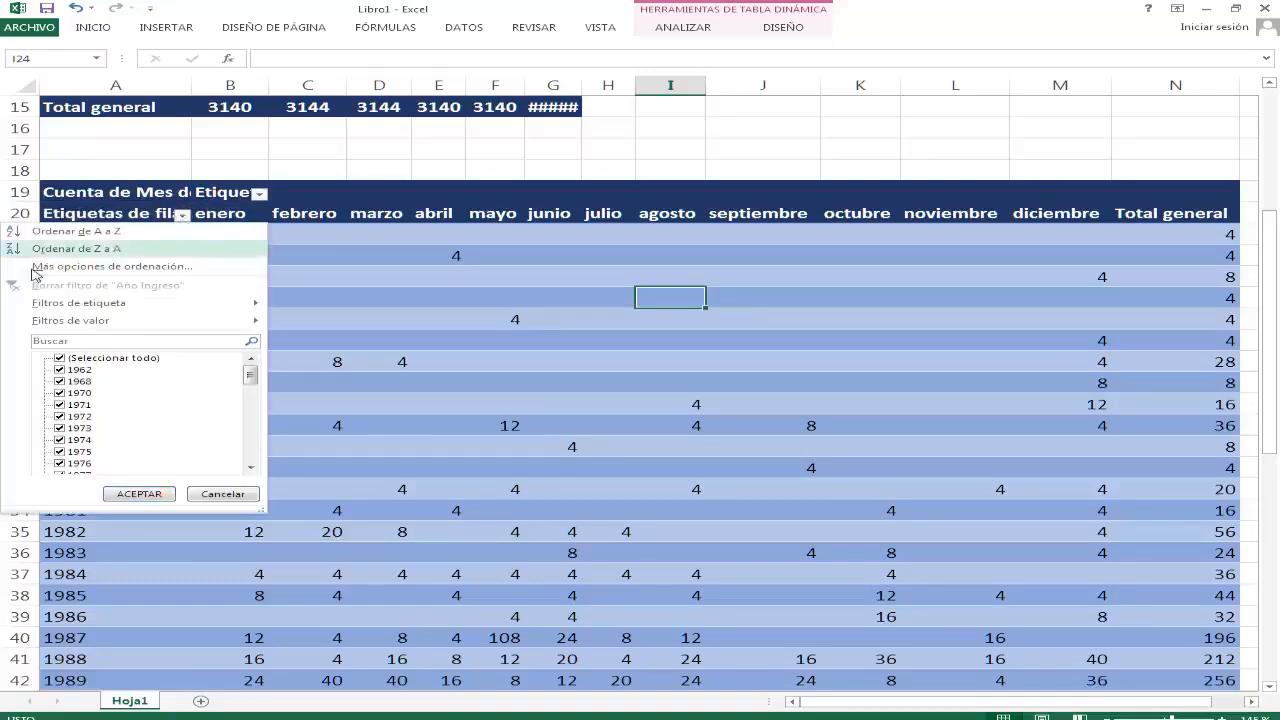
pyautogui.click(60, 358)
pyautogui.moveTo(250, 378); pyautogui.dragTo(251, 455)
pyautogui.click(59, 463)
pyautogui.click(58, 452)
pyautogui.click(59, 440)
pyautogui.click(59, 428)
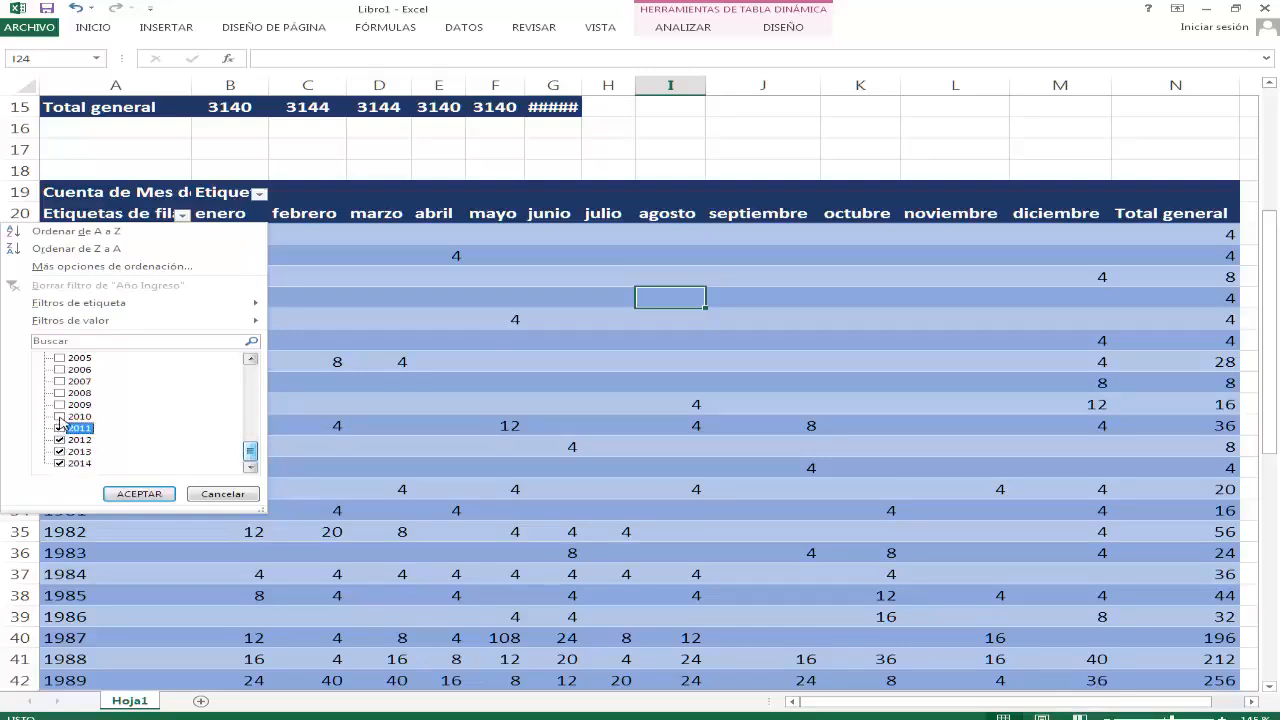
pyautogui.click(59, 405)
pyautogui.click(59, 393)
pyautogui.click(59, 381)
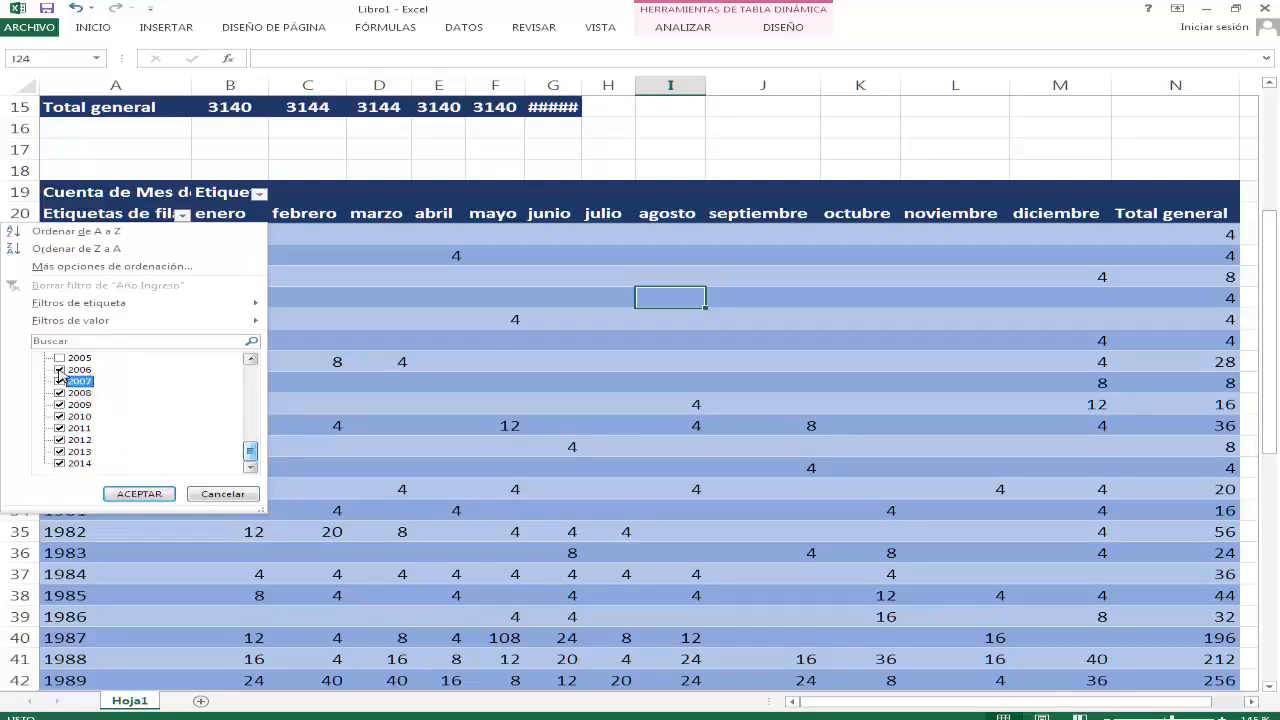
pyautogui.click(59, 358)
# - Add the years 2001 through 2004 to the Año Ingreso filter selection and apply the filter
pyautogui.click(250, 360)
pyautogui.click(250, 360)
pyautogui.click(59, 379)
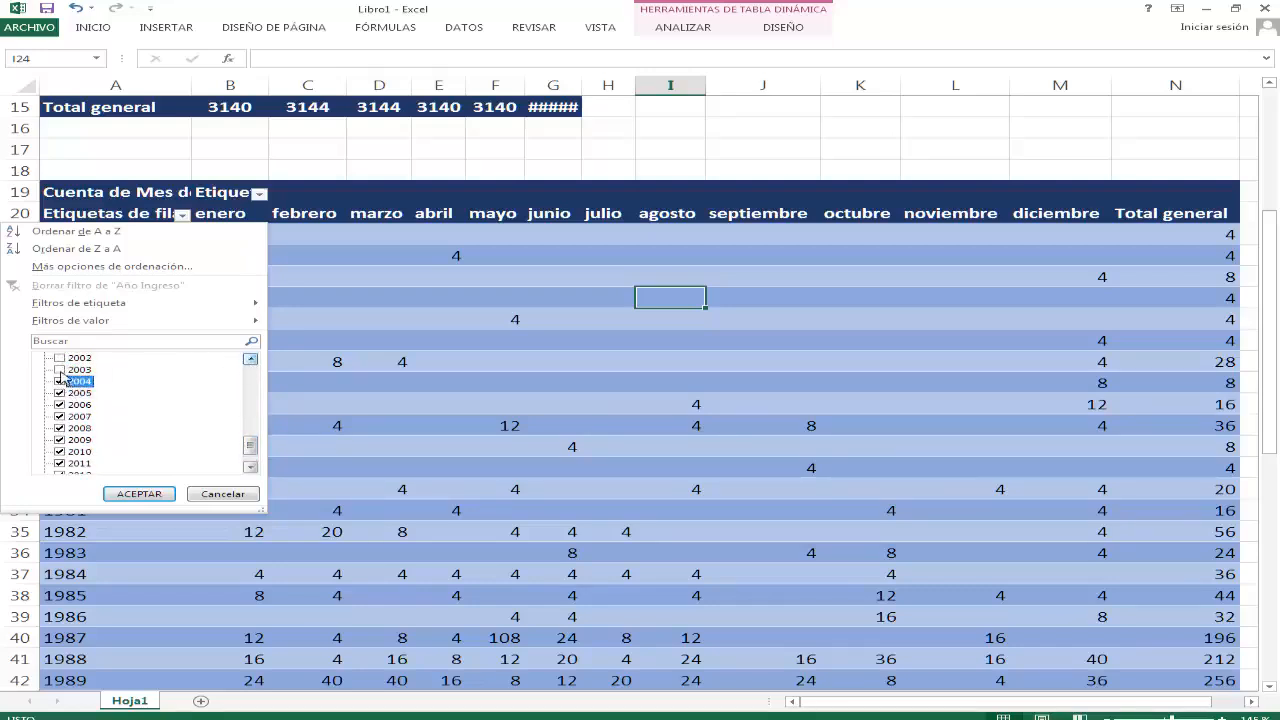
pyautogui.click(59, 369)
pyautogui.click(250, 359)
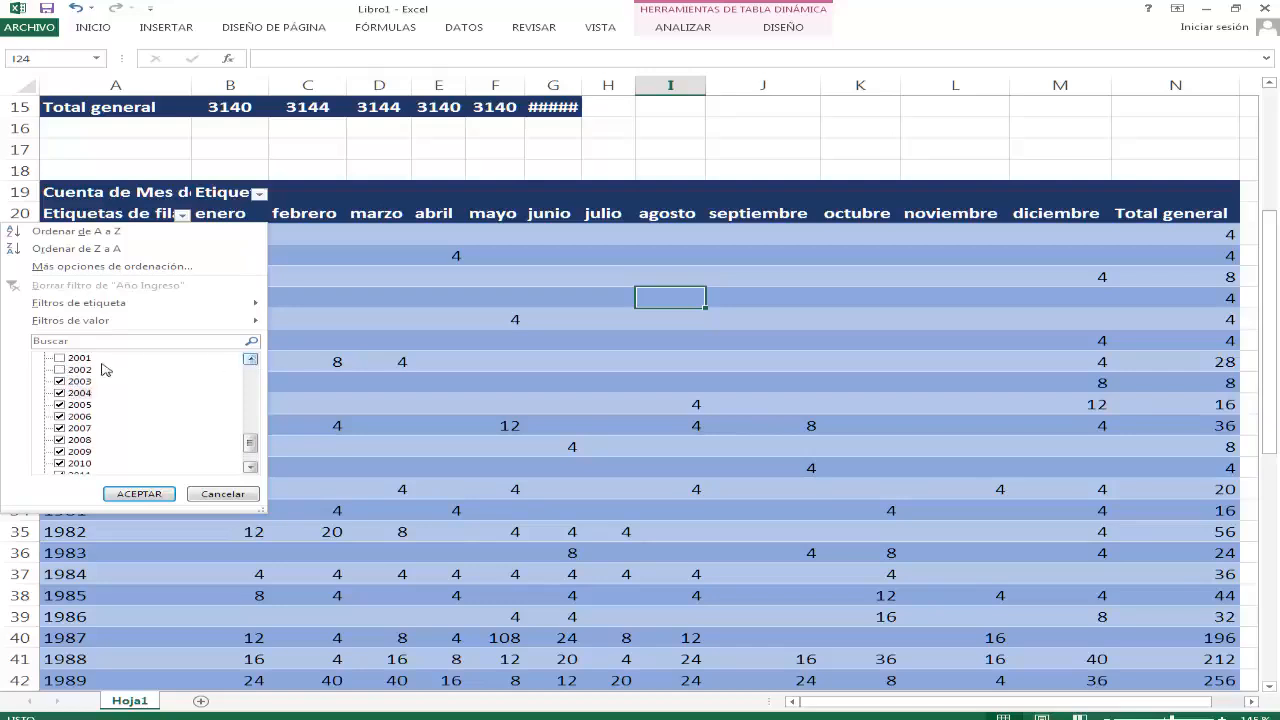
pyautogui.click(60, 369)
pyautogui.click(60, 358)
pyautogui.click(158, 494)
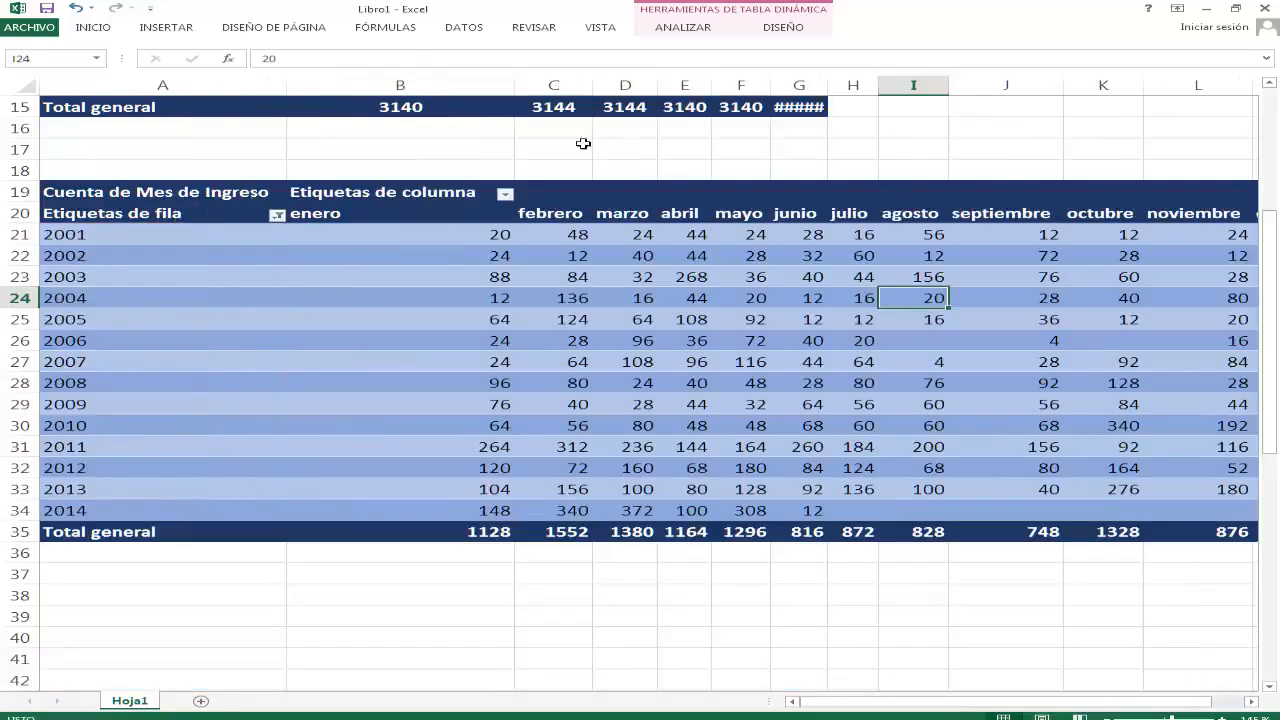
# - Narrow columns B and A so the filtered pivot table fits in view through its Total general column
pyautogui.moveTo(519, 94); pyautogui.dragTo(390, 95)
pyautogui.moveTo(287, 88); pyautogui.dragTo(154, 110)
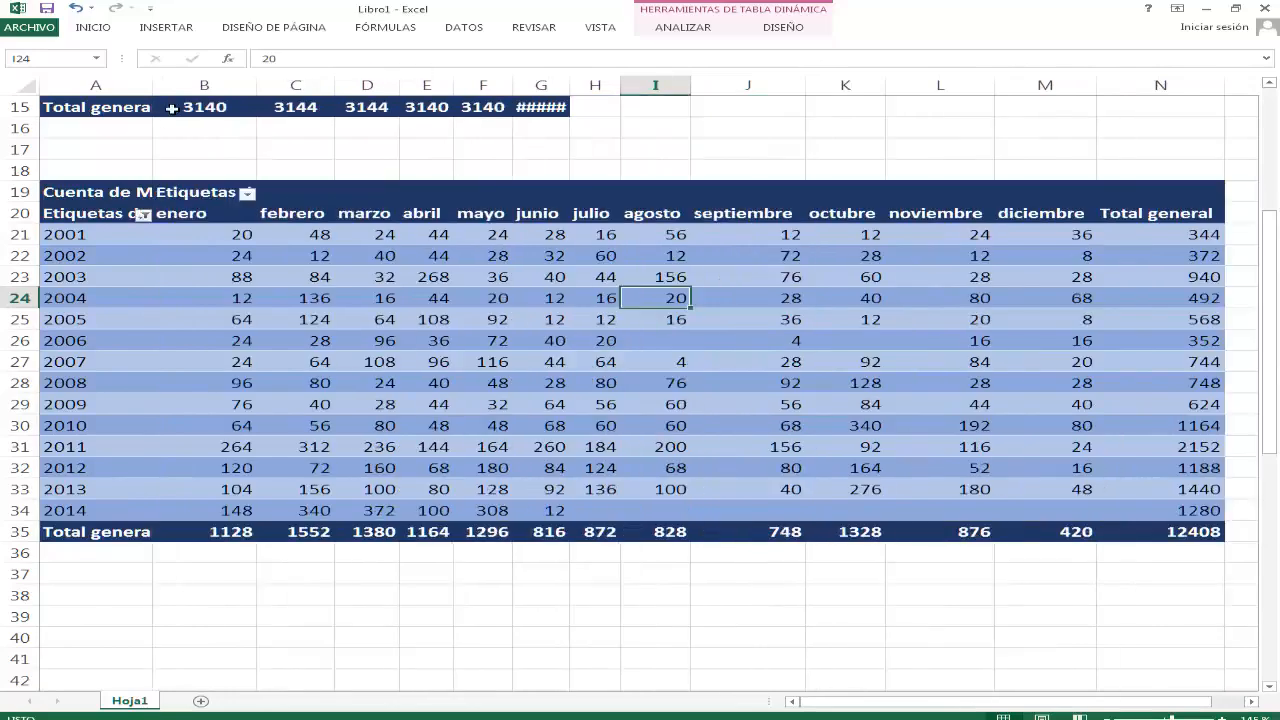
pyautogui.scroll(-2, 637, 325)
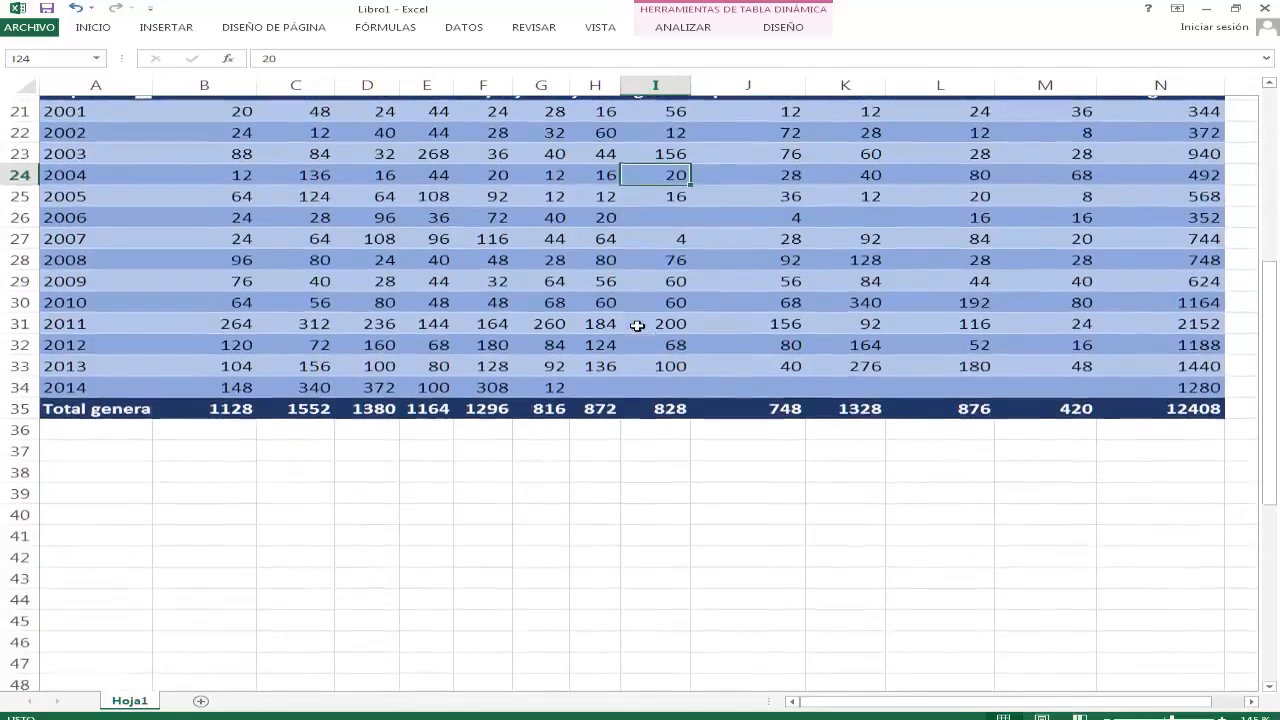
pyautogui.scroll(1, 637, 325)
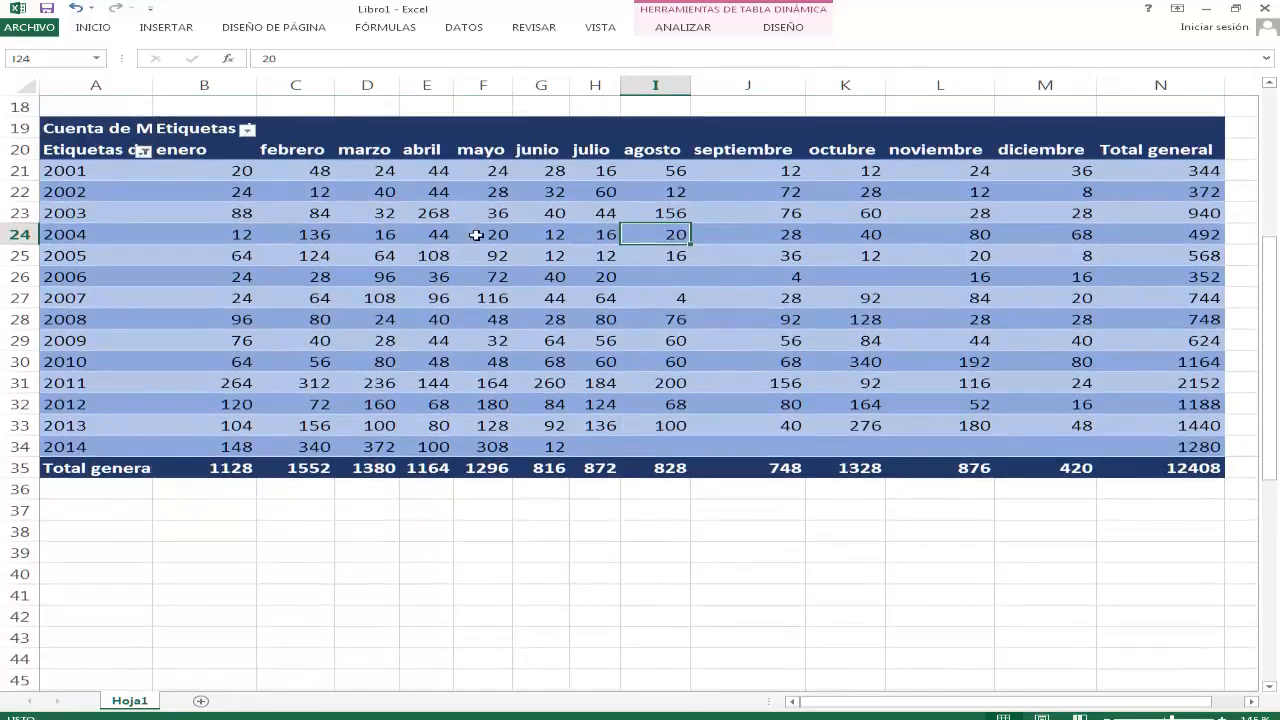
# - Insert a pivot chart of type Línea con marcadores from the filtered entry-year pivot table
pyautogui.click(418, 296)
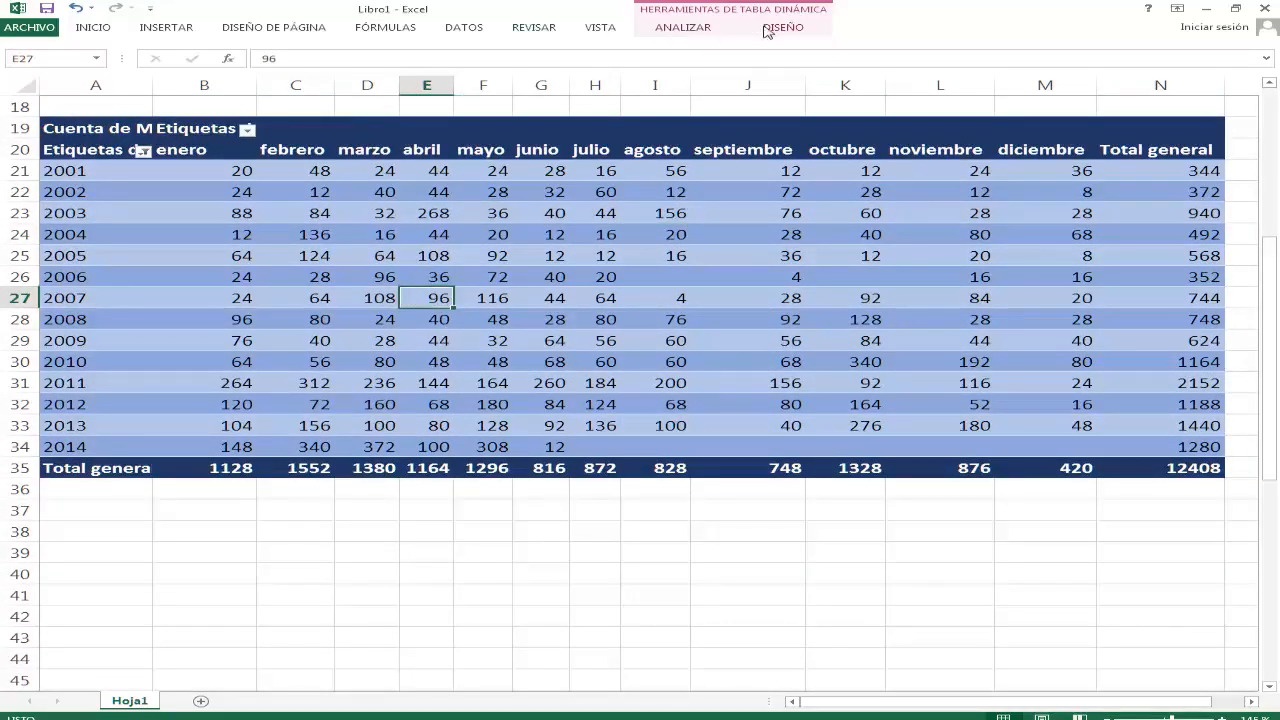
pyautogui.click(703, 28)
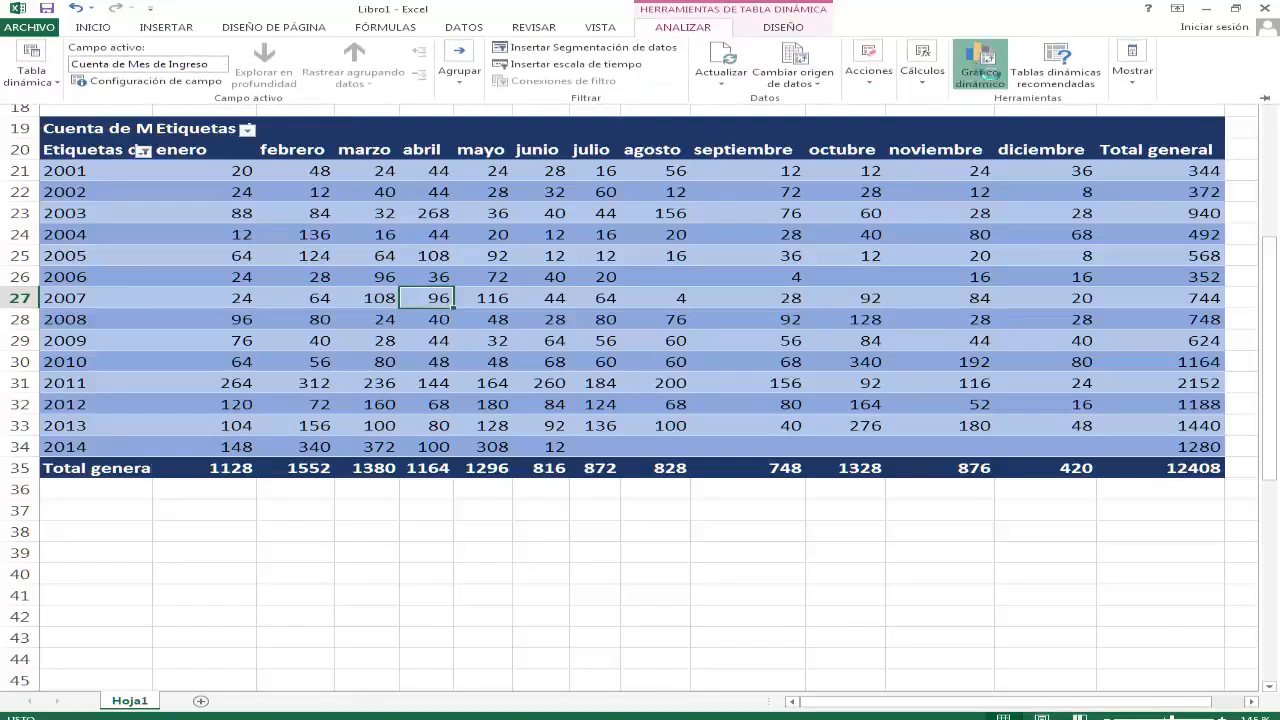
pyautogui.click(490, 395)
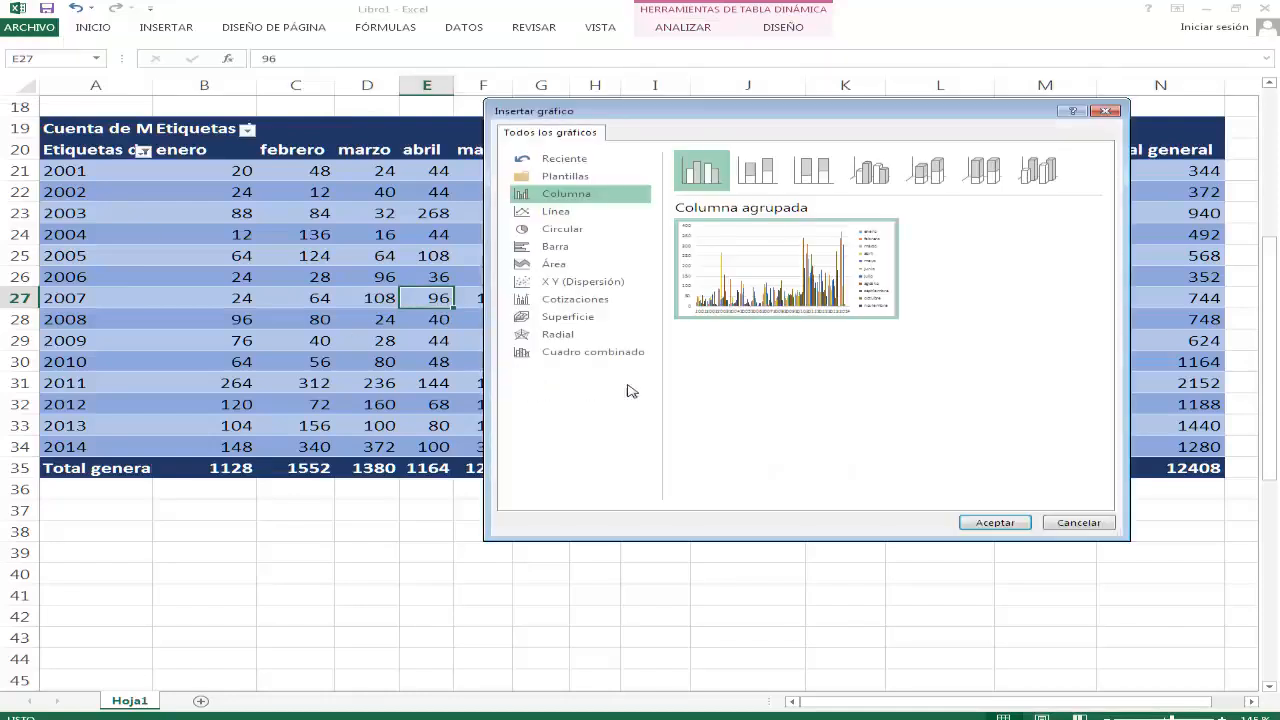
pyautogui.click(560, 216)
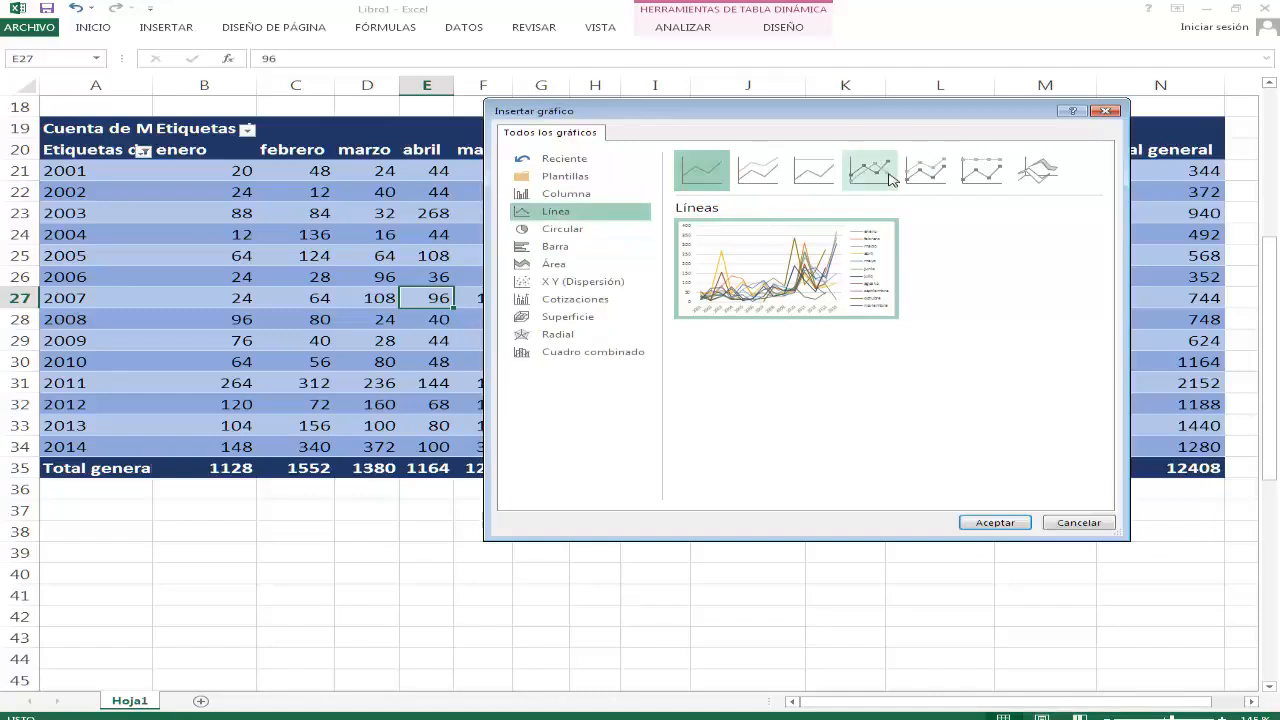
pyautogui.click(889, 177)
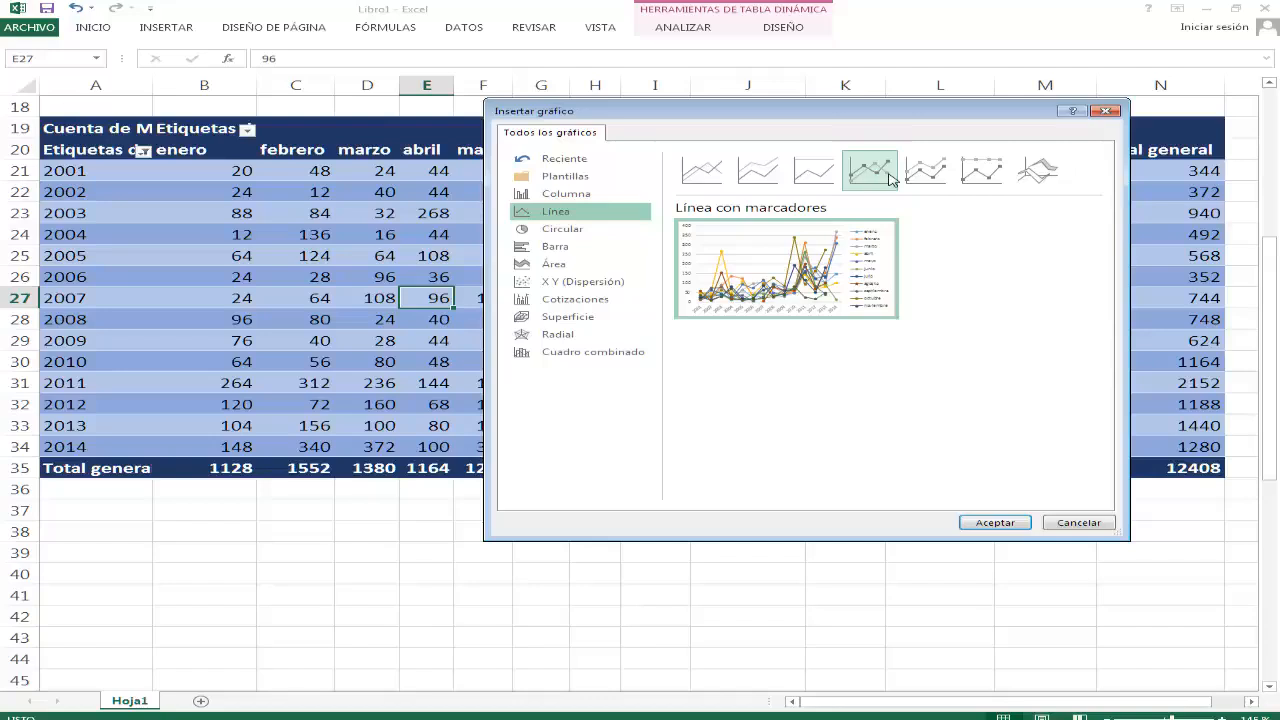
pyautogui.click(986, 524)
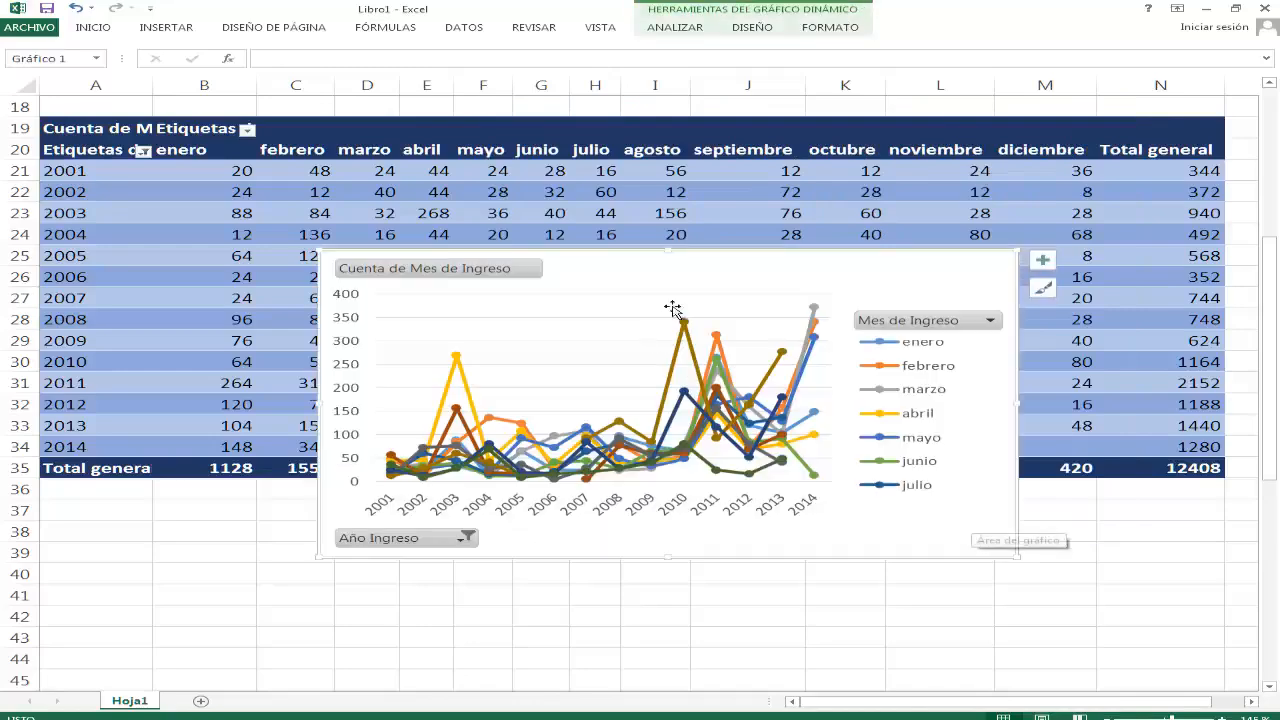
# - Move the pivot chart below the pivot table and hide its value field buttons
pyautogui.moveTo(679, 293); pyautogui.dragTo(443, 494)
pyautogui.rightClick(197, 507)
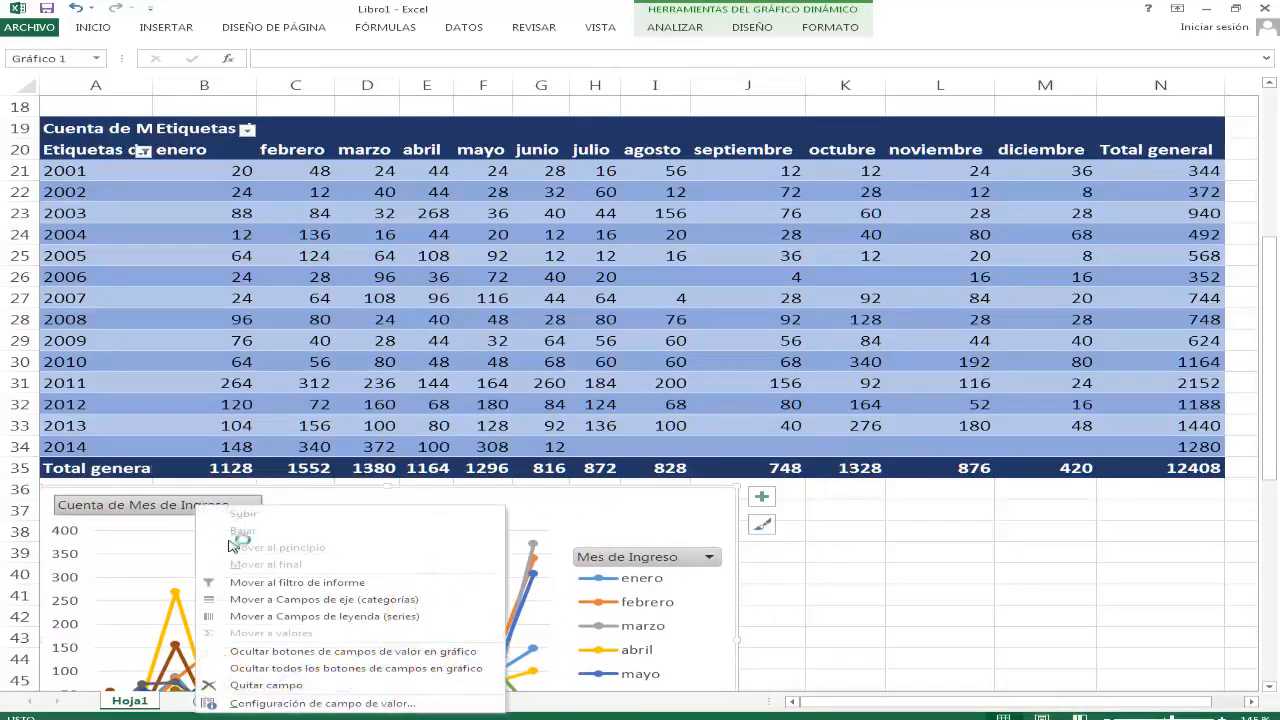
pyautogui.click(330, 652)
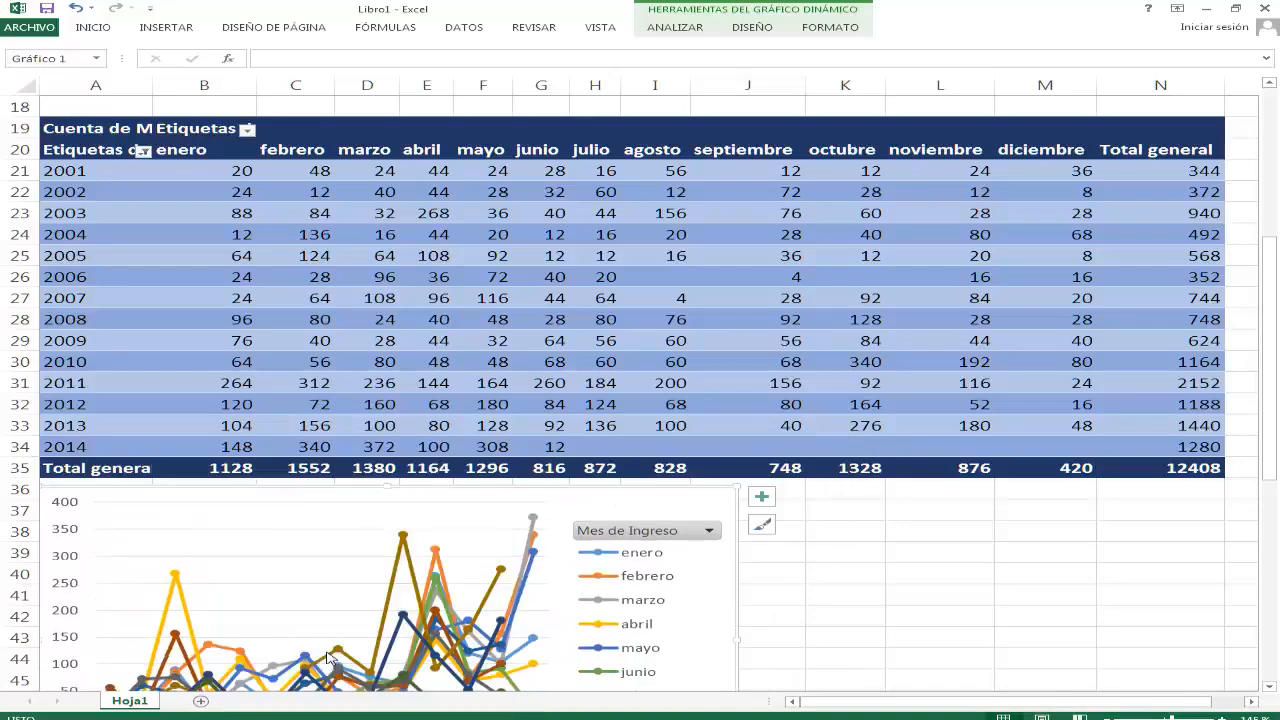
# - Filter the Año Ingreso row labels to keep only 2011 through 2014 by deselecting 2001 through 2010
pyautogui.scroll(-4, 362, 455)
pyautogui.scroll(5, 362, 455)
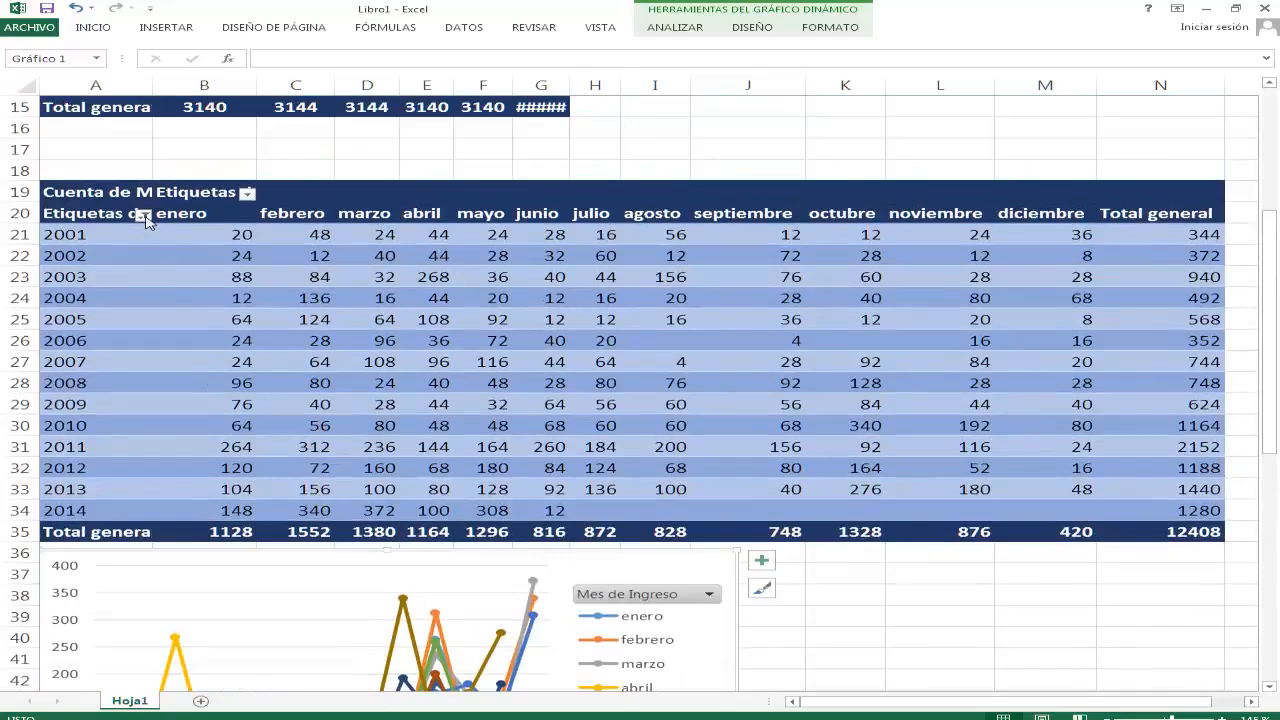
pyautogui.click(143, 215)
pyautogui.moveTo(251, 366); pyautogui.dragTo(250, 451)
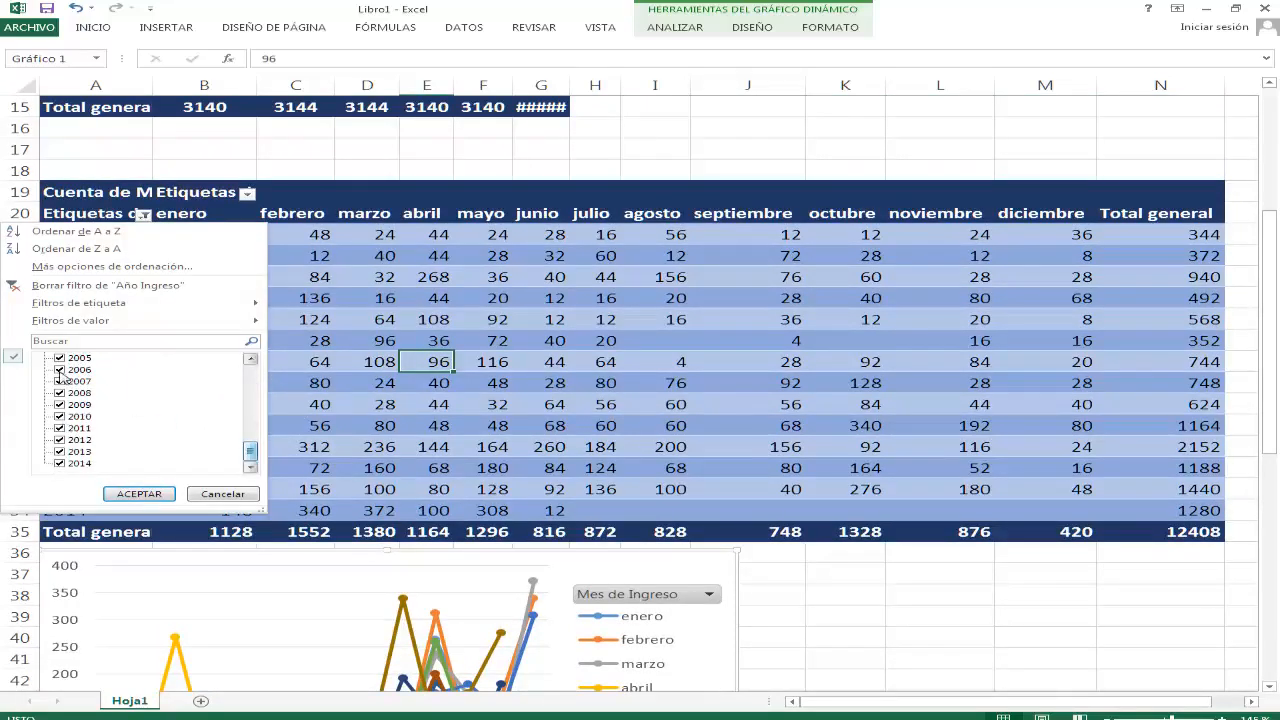
pyautogui.moveTo(252, 453); pyautogui.dragTo(251, 438)
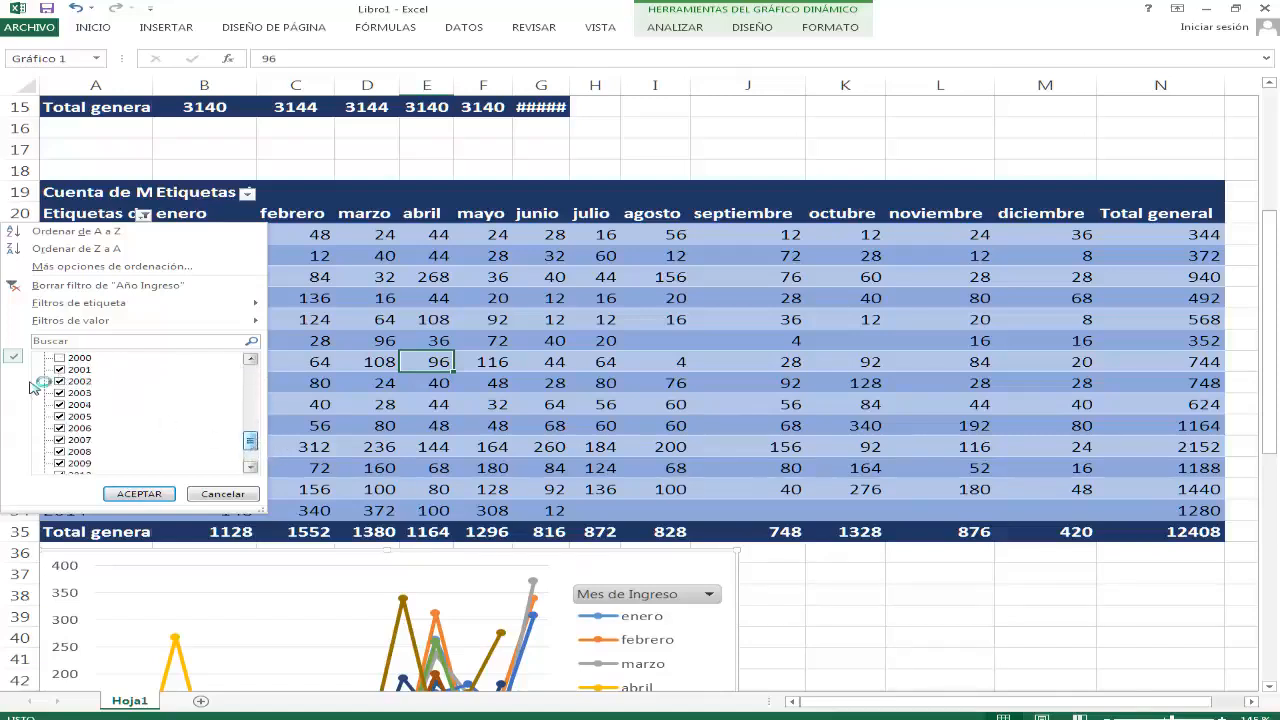
pyautogui.click(59, 369)
pyautogui.click(59, 381)
pyautogui.click(59, 393)
pyautogui.click(59, 404)
pyautogui.click(59, 416)
pyautogui.click(59, 428)
pyautogui.click(60, 440)
pyautogui.click(59, 452)
pyautogui.moveTo(247, 440); pyautogui.dragTo(251, 456)
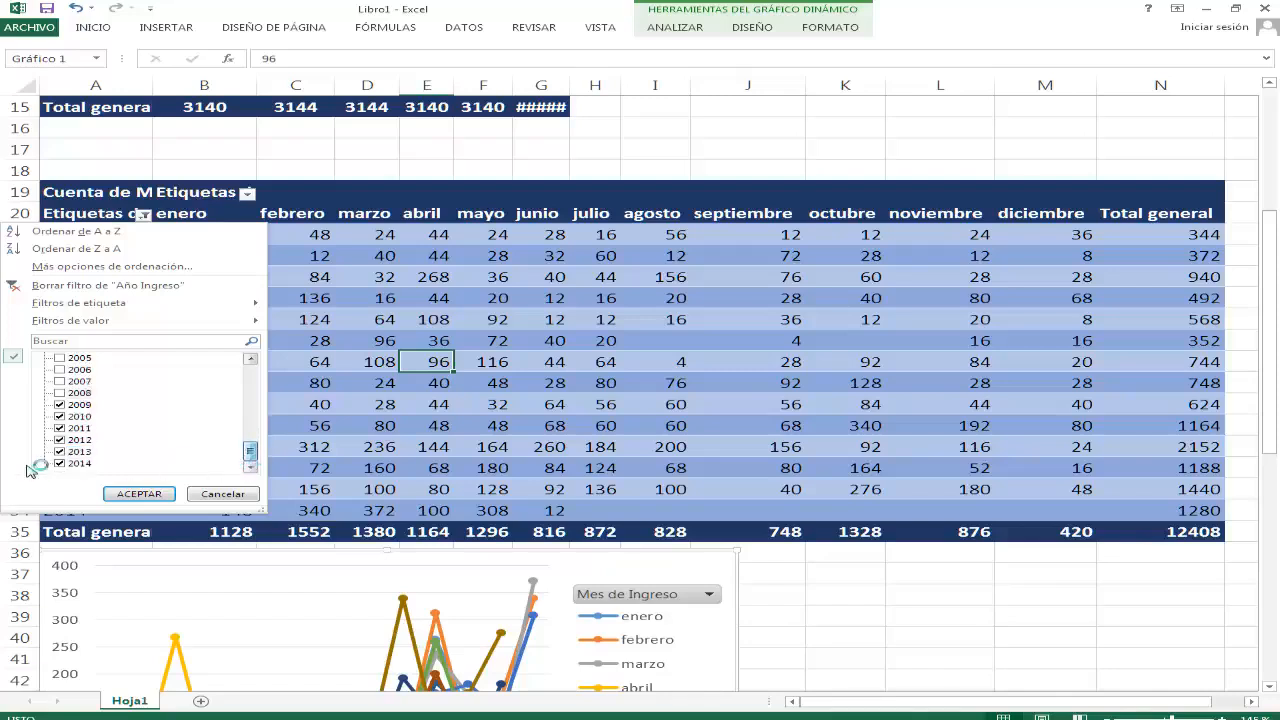
pyautogui.click(59, 404)
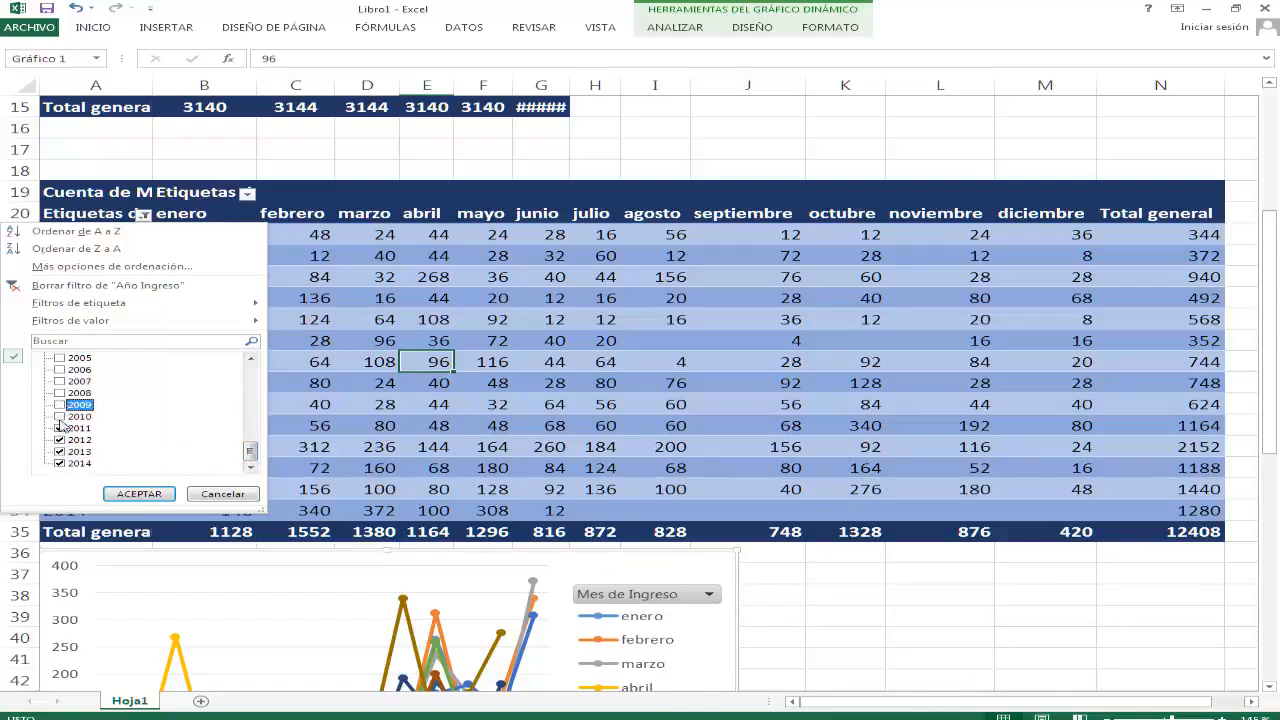
pyautogui.click(138, 490)
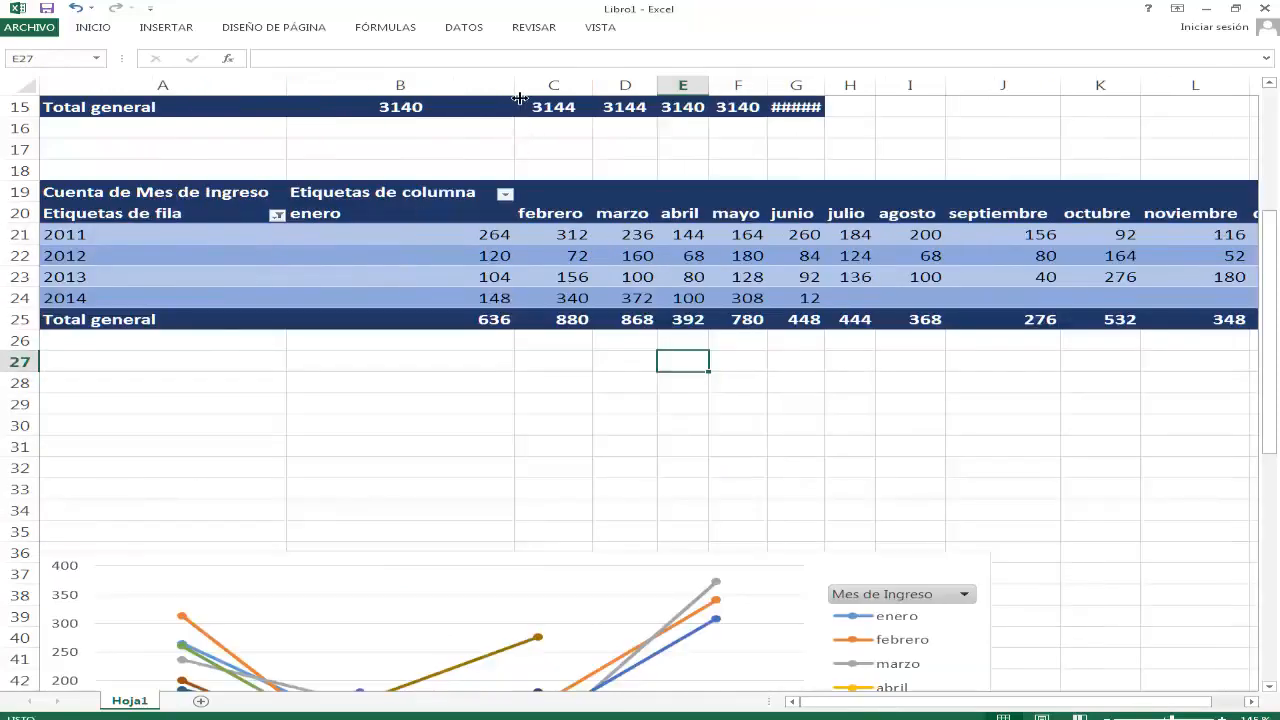
# - Narrow columns B and A so the table filtered to 2011 through 2014 fits in view
pyautogui.moveTo(519, 97); pyautogui.dragTo(366, 97)
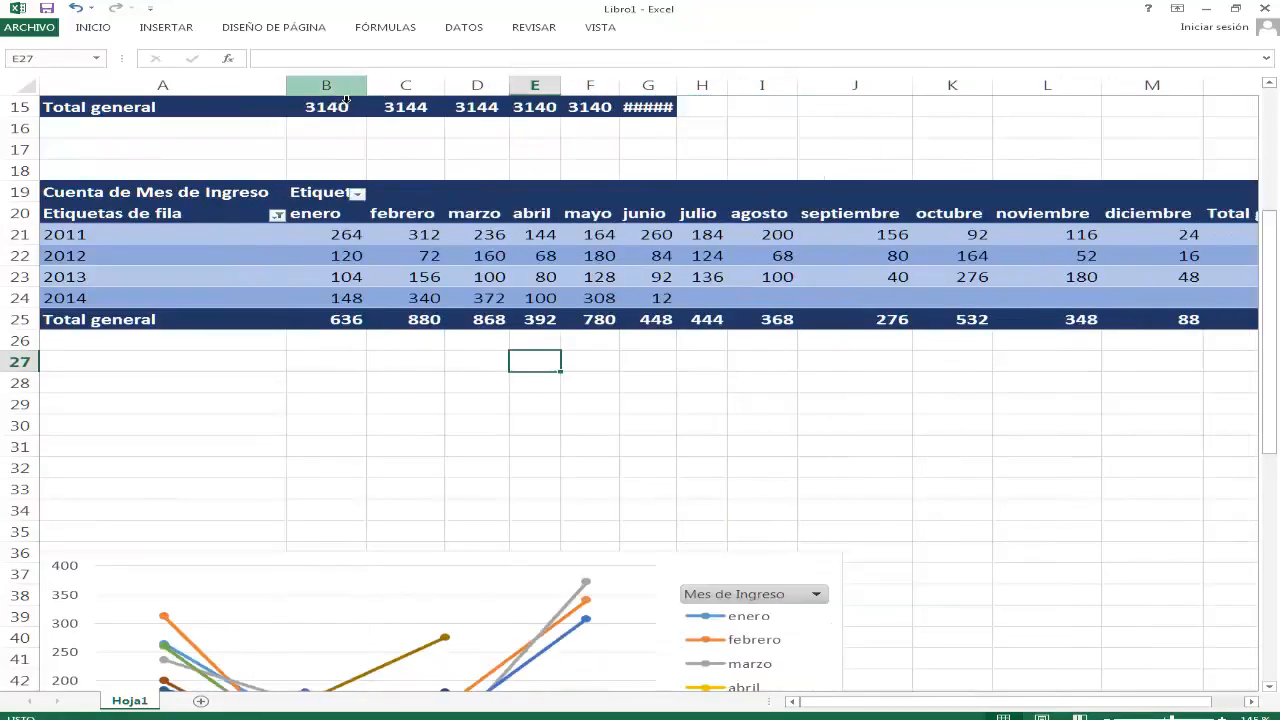
pyautogui.moveTo(286, 86); pyautogui.dragTo(213, 86)
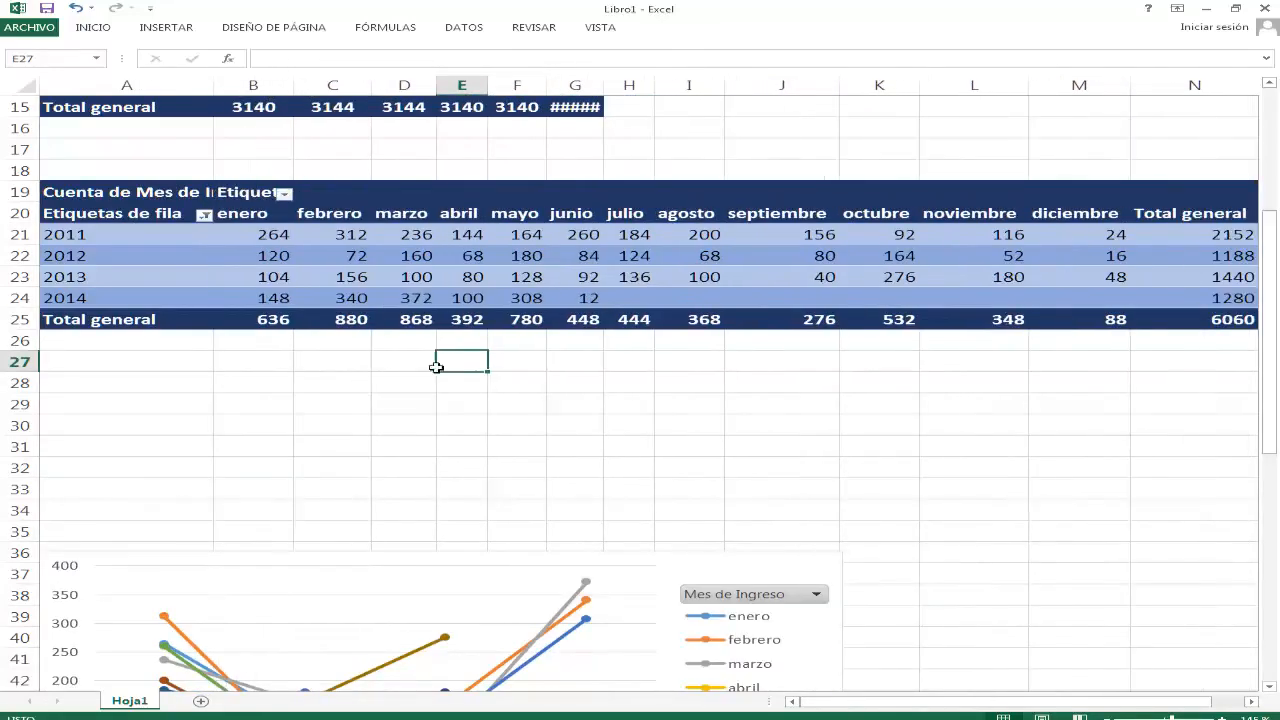
# - Move the chart directly beneath the pivot table's total row and widen it to the end of the Total general column
pyautogui.moveTo(500, 557); pyautogui.dragTo(457, 345)
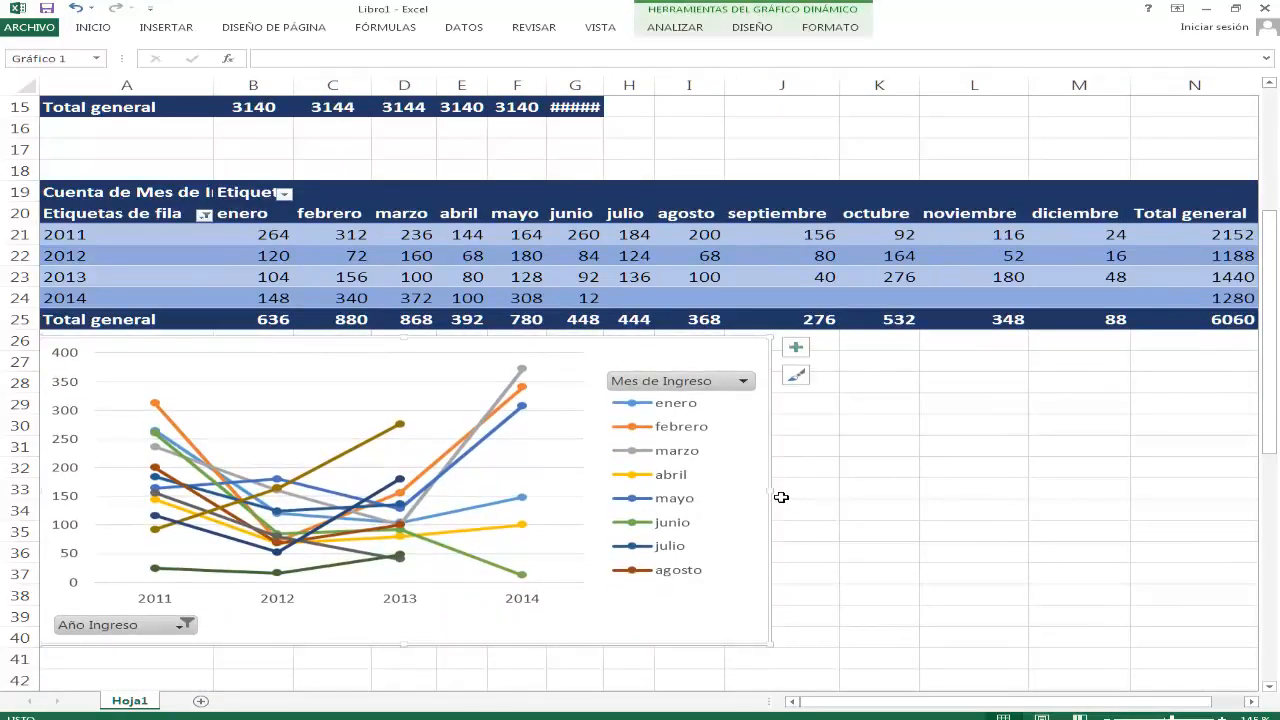
pyautogui.moveTo(785, 503); pyautogui.dragTo(648, 529)
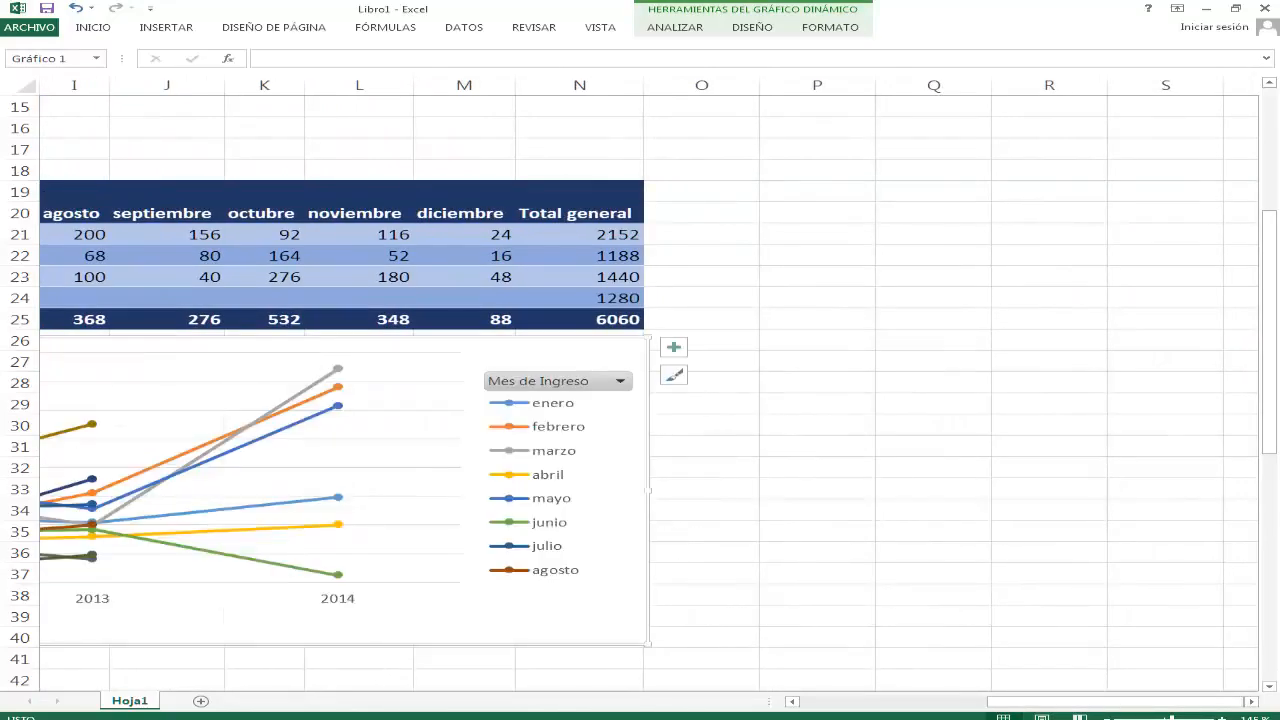
pyautogui.hscroll(-8, 790, 703)
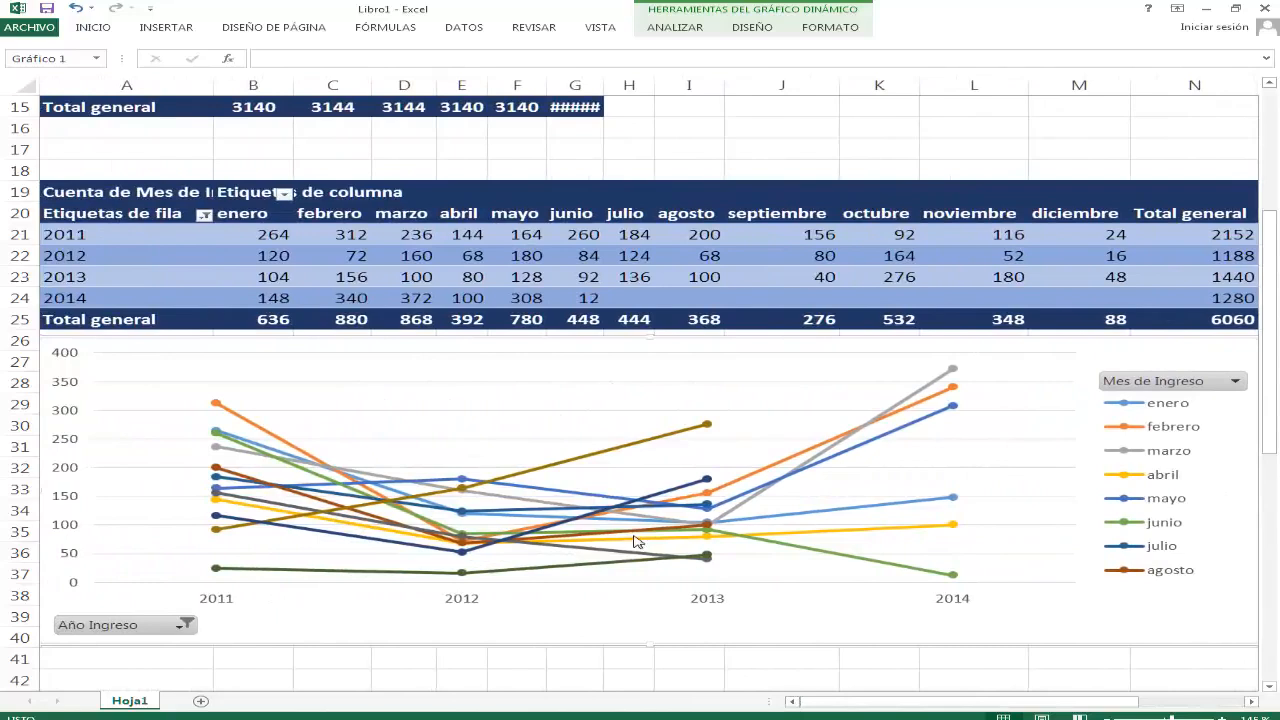
# - Switch the chart's rows and columns so months run along the axis and entry years form the series
pyautogui.moveTo(635, 541)
pyautogui.click(844, 288)
pyautogui.click(894, 406)
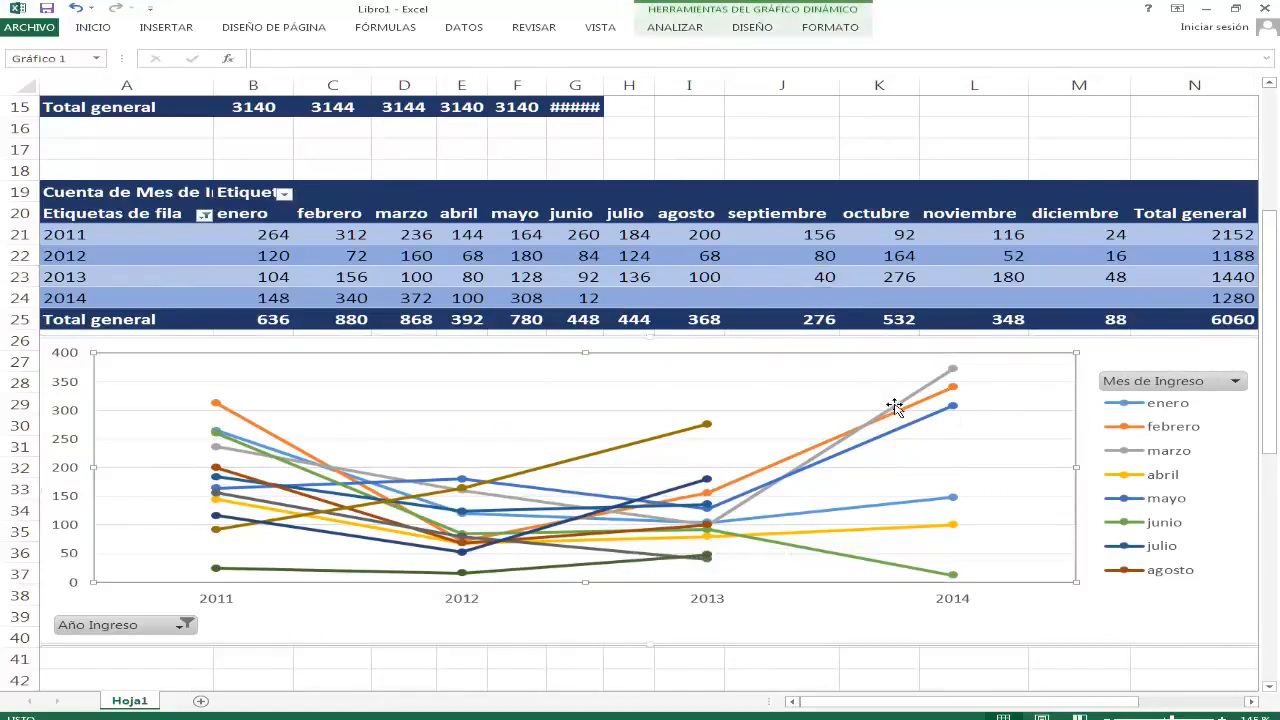
pyautogui.click(1082, 346)
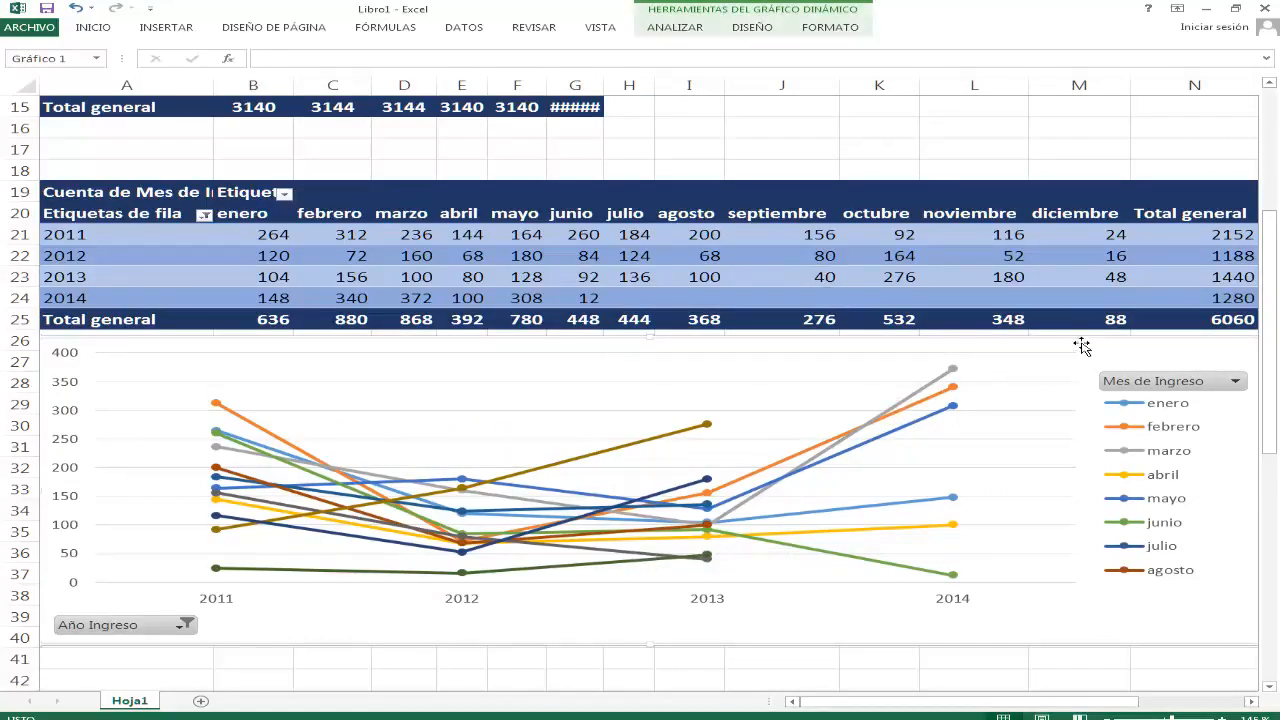
pyautogui.click(772, 30)
pyautogui.click(1016, 62)
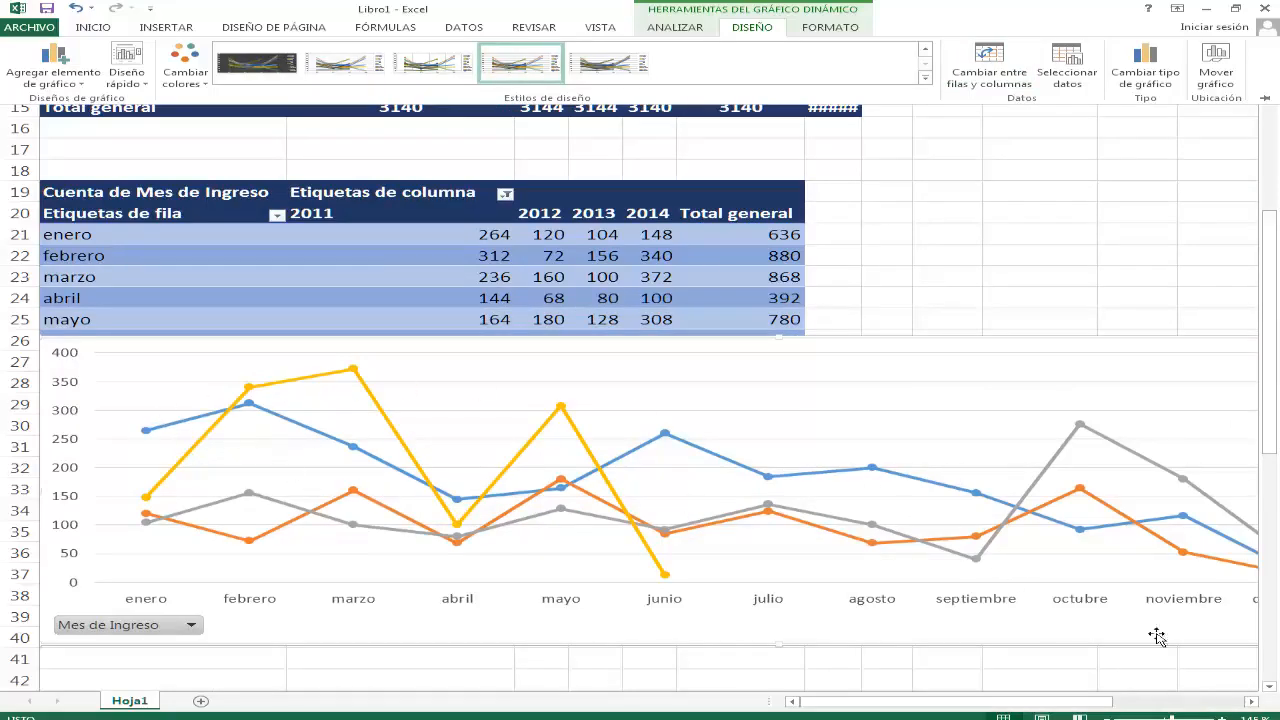
# - Shift the chart slightly down and hide its legend field buttons
pyautogui.click(1250, 701)
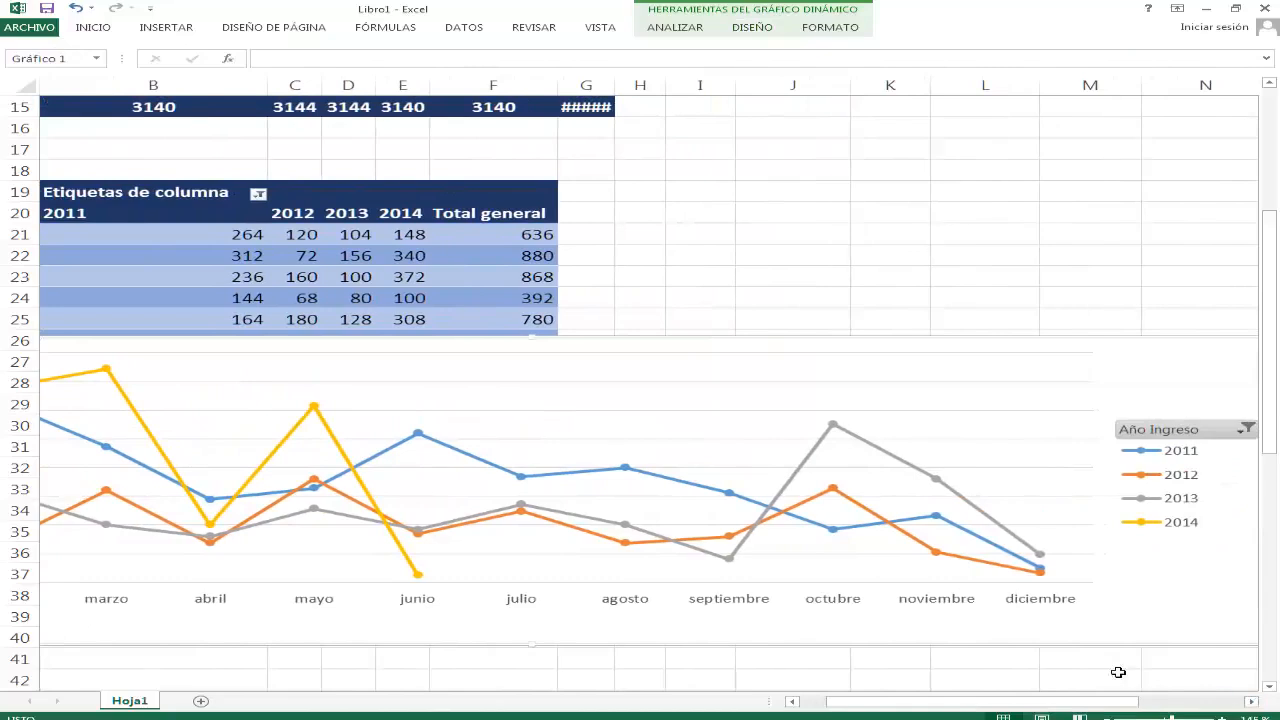
pyautogui.moveTo(1265, 348); pyautogui.dragTo(1265, 362)
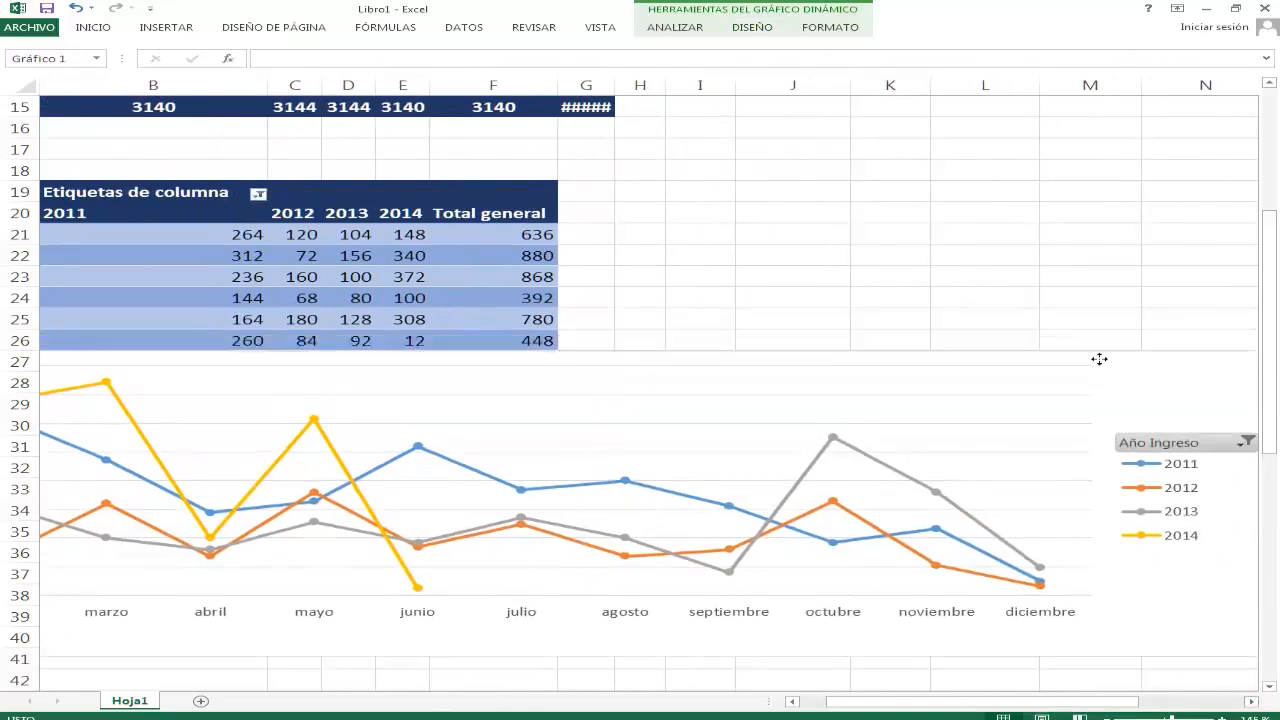
pyautogui.rightClick(1140, 438)
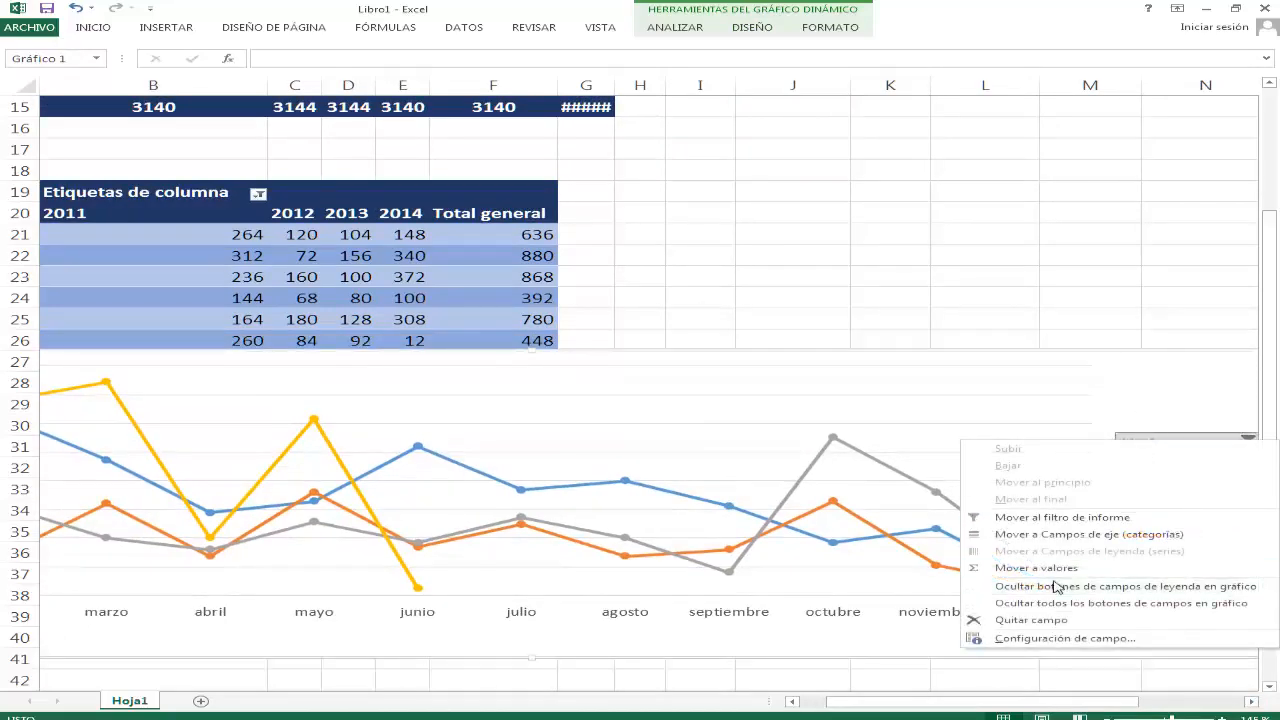
pyautogui.click(1023, 586)
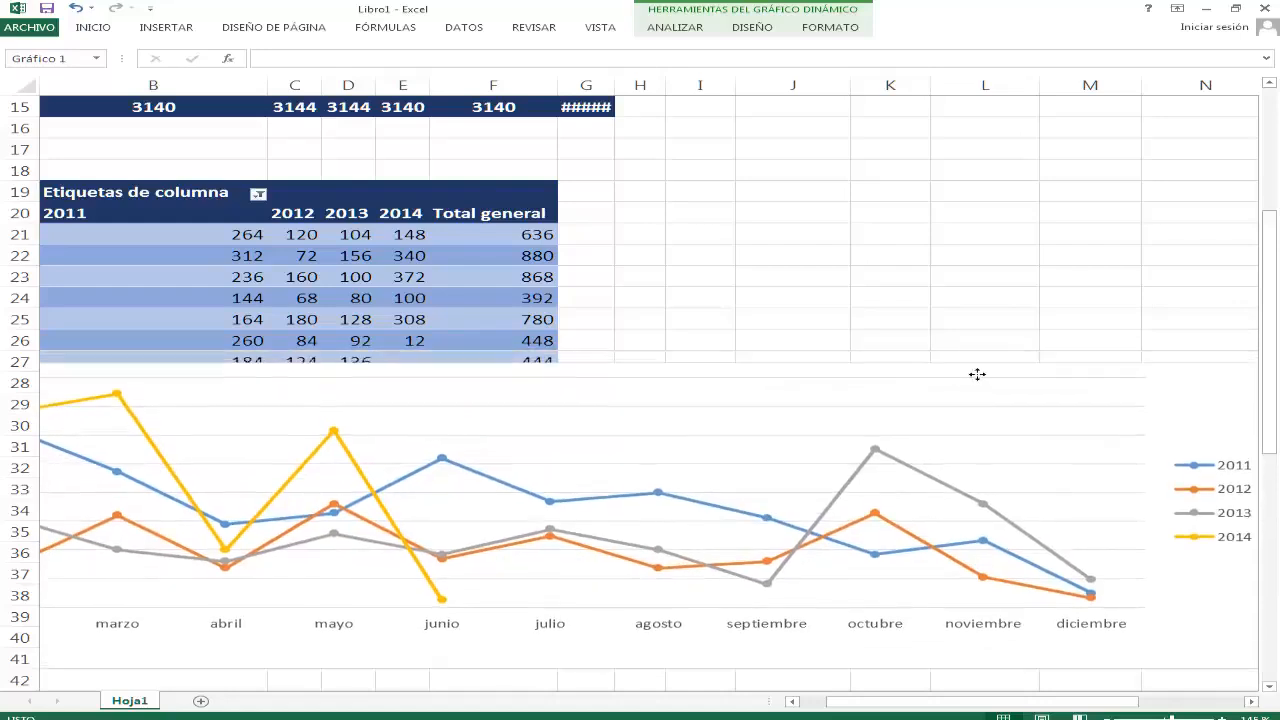
# - Shrink the chart from its upper-left corner and move it up alongside the pivot table's rows
pyautogui.moveTo(371, 377); pyautogui.dragTo(597, 382)
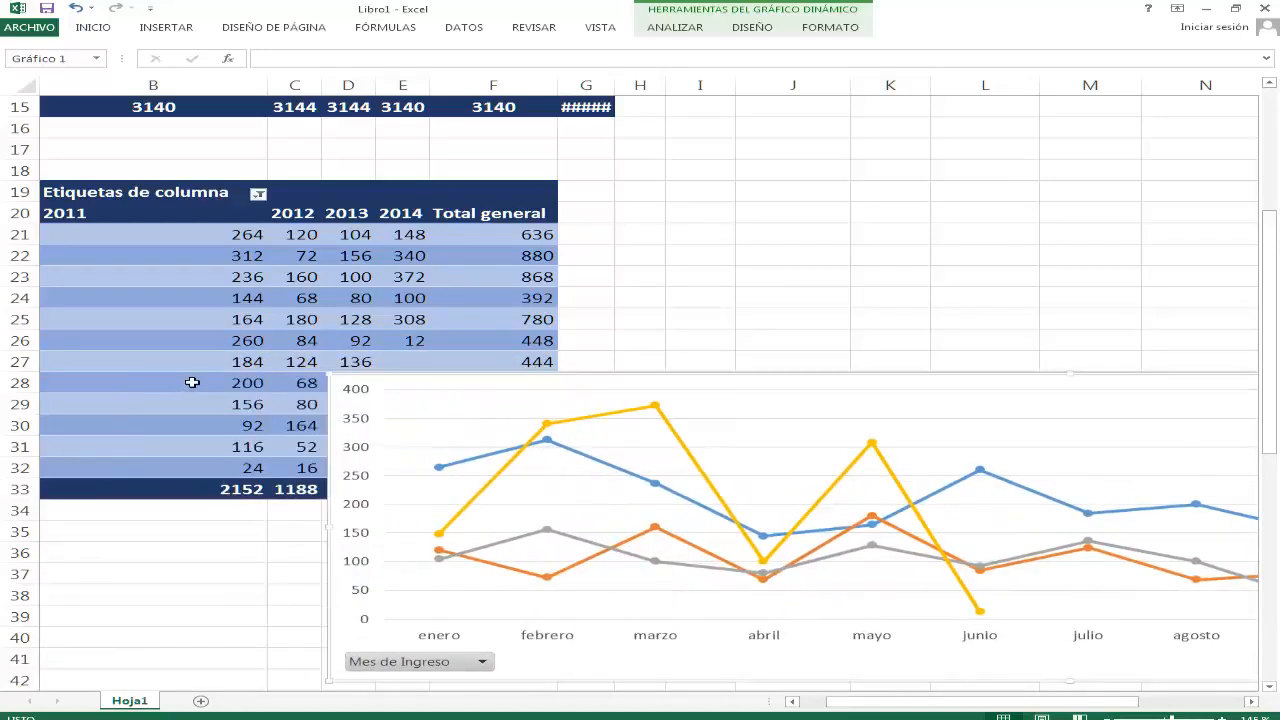
pyautogui.moveTo(335, 380); pyautogui.dragTo(942, 424)
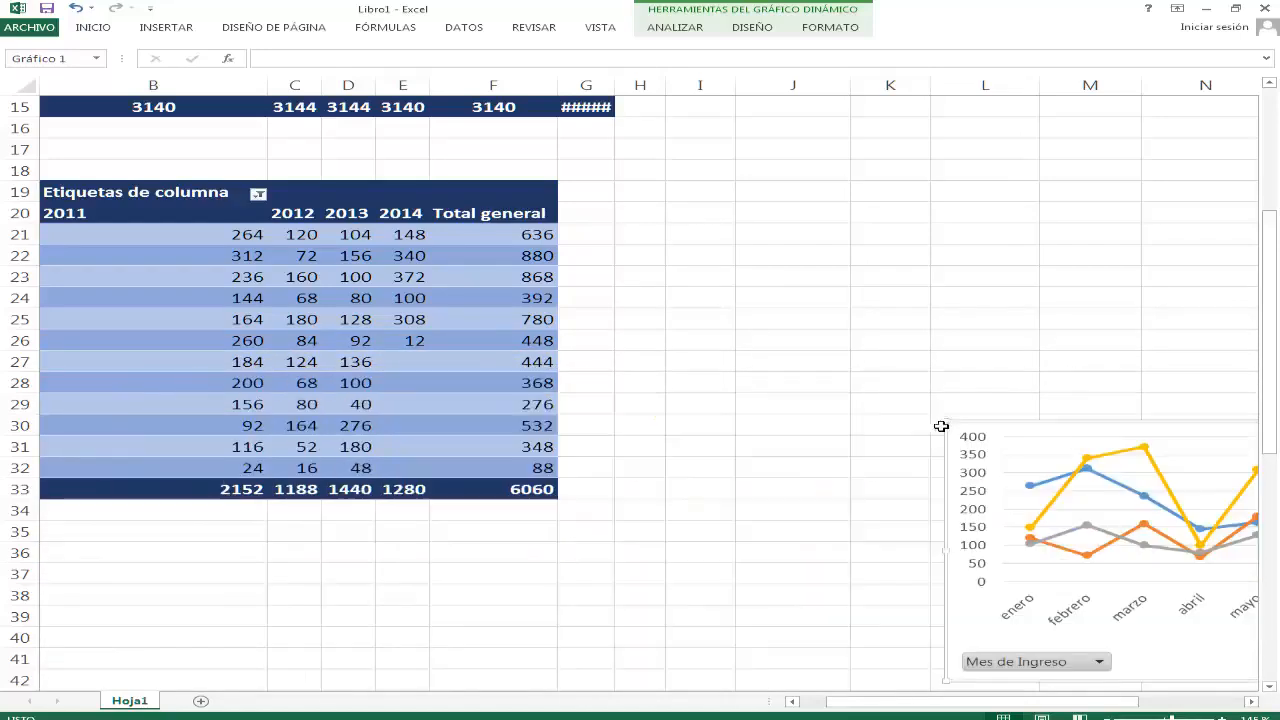
pyautogui.moveTo(1026, 430); pyautogui.dragTo(415, 195)
# - Hide all field buttons on the chart and resize it to span rows 19 to 33 beside the Total general column
pyautogui.rightClick(472, 430)
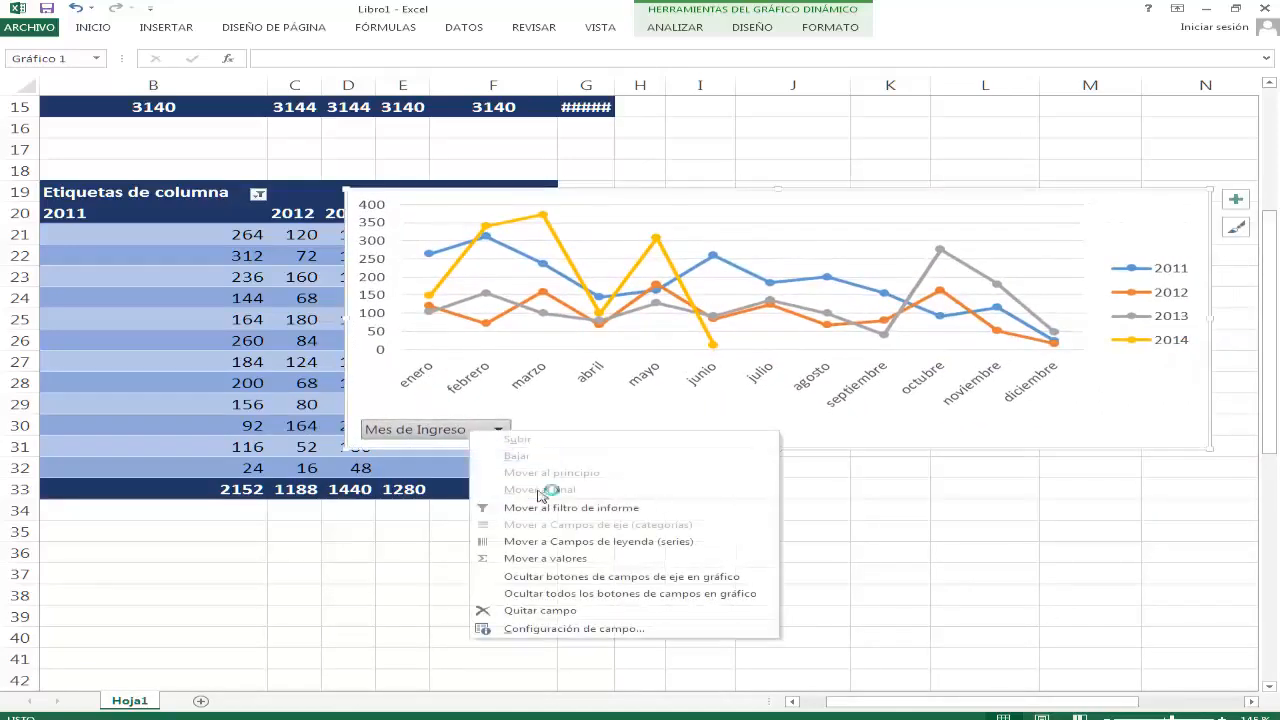
pyautogui.click(603, 592)
pyautogui.moveTo(360, 203); pyautogui.dragTo(583, 193)
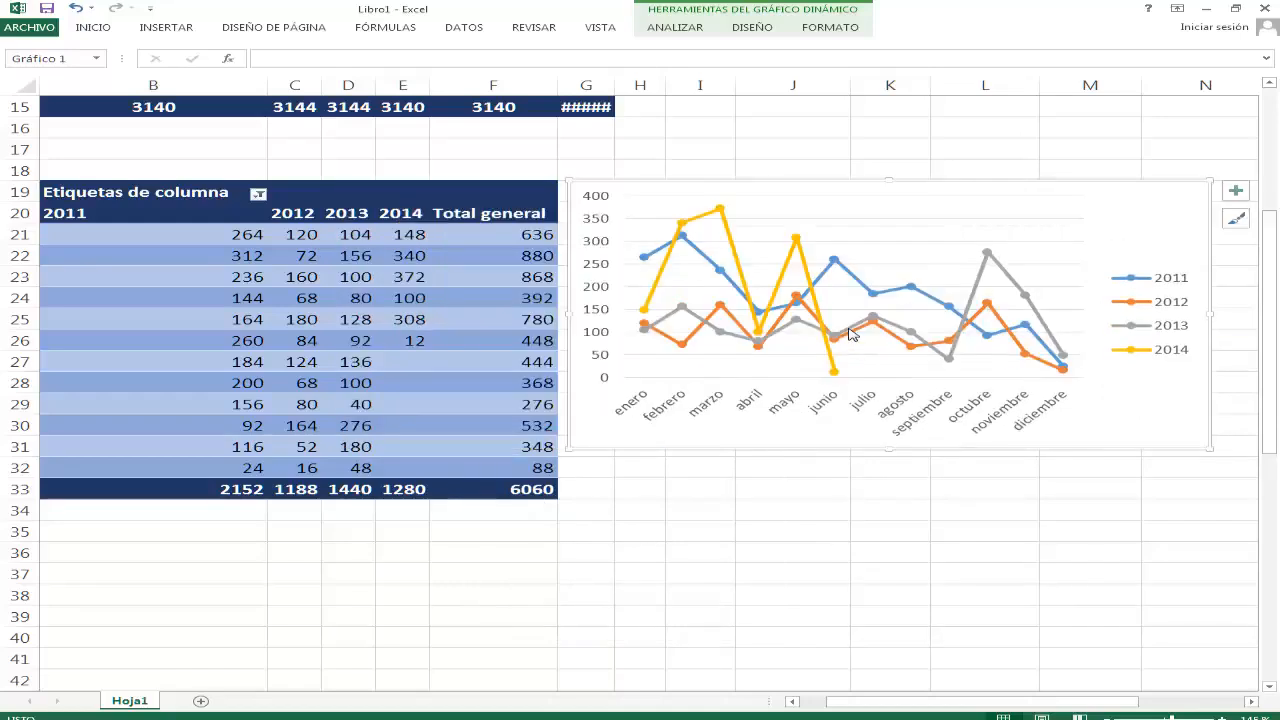
pyautogui.moveTo(1223, 459); pyautogui.dragTo(1246, 506)
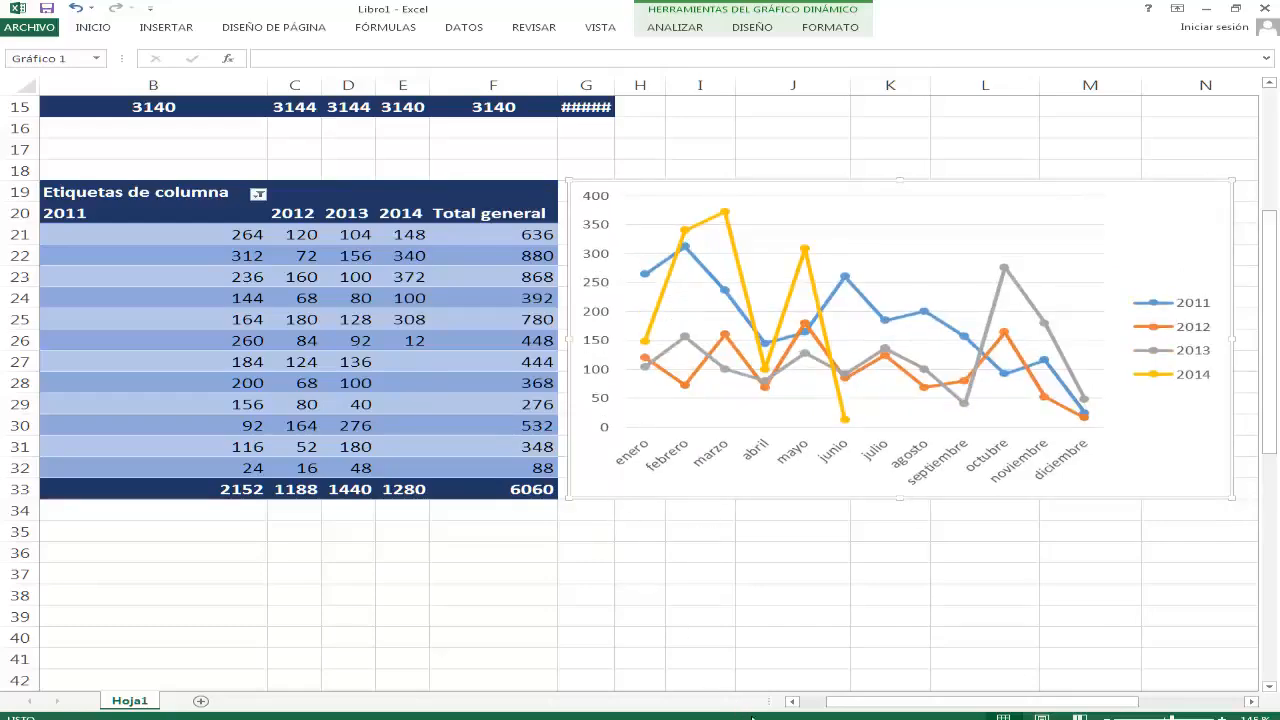
# - Narrow columns B and A, then widen the chart into column O beside the pivot table
pyautogui.keyDown('ctrl'); pyautogui.scroll(-1, 564, 565); pyautogui.keyUp('ctrl')
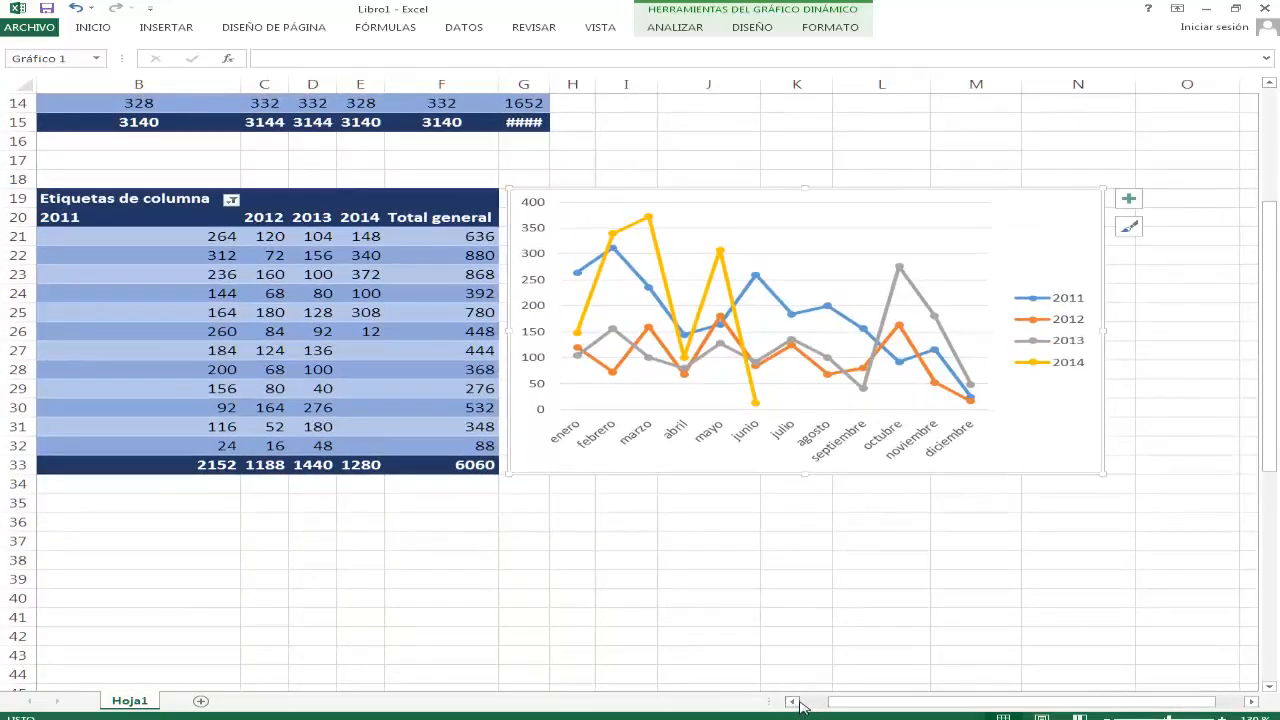
pyautogui.click(799, 703)
pyautogui.moveTo(461, 84); pyautogui.dragTo(342, 86)
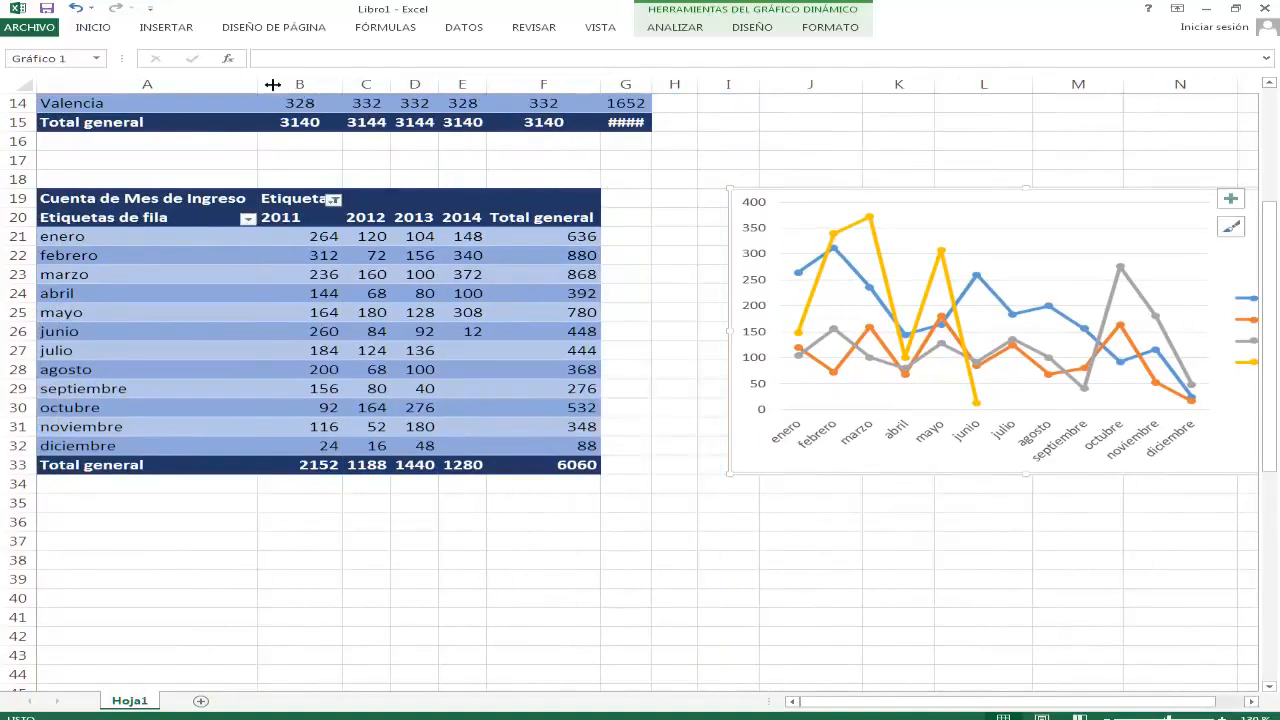
pyautogui.moveTo(258, 85); pyautogui.dragTo(206, 85)
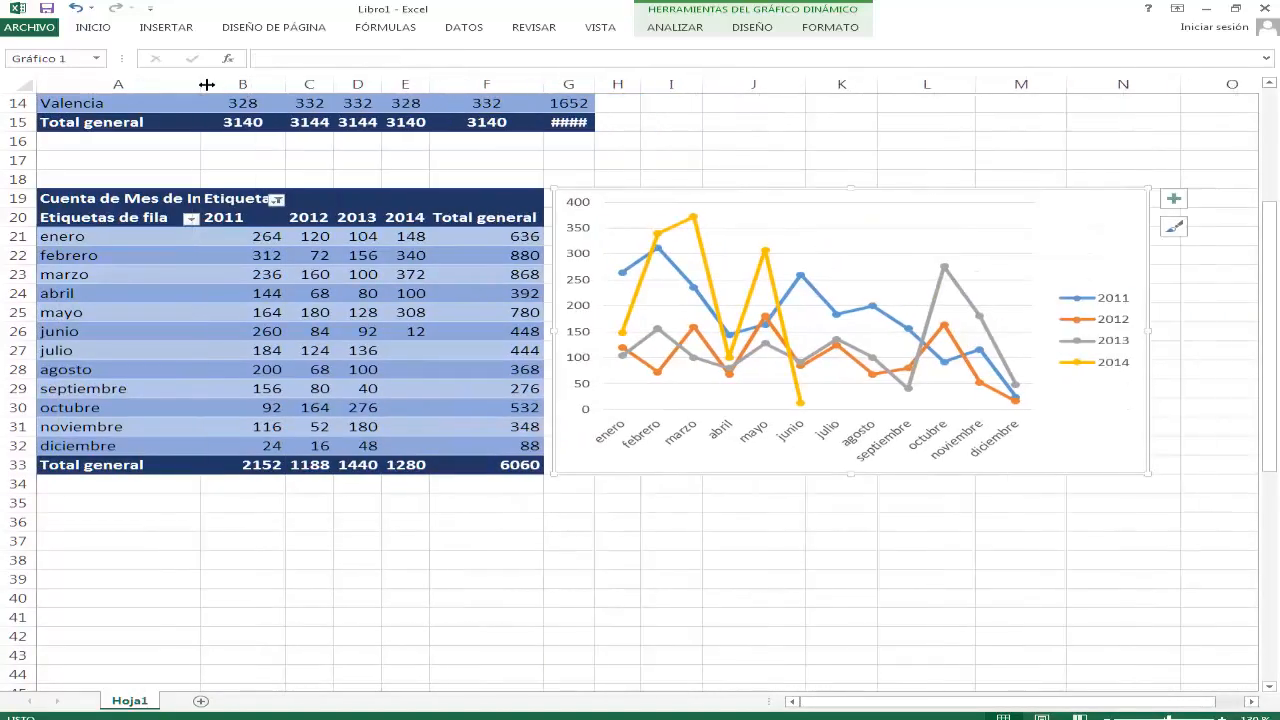
pyautogui.moveTo(1158, 340); pyautogui.dragTo(1258, 349)
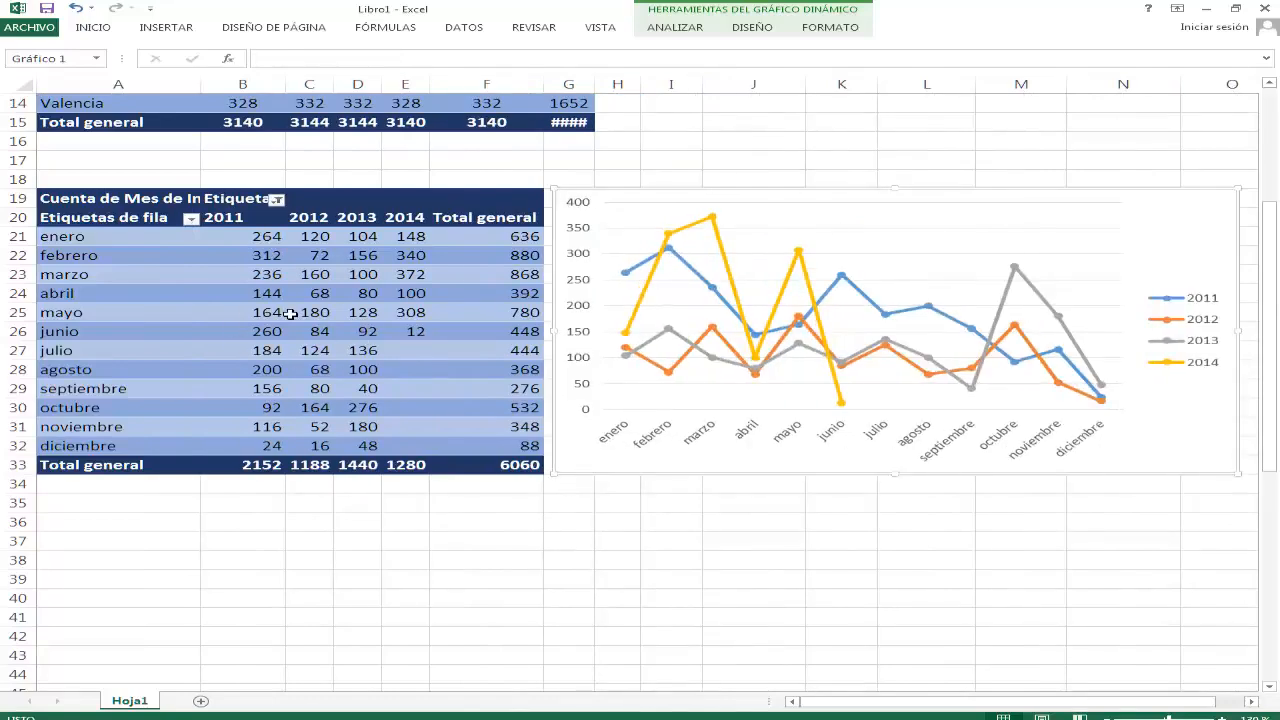
# - Show the detail records behind the junio 2014 count on a new sheet and widen the Nivel de Edad column
pyautogui.doubleClick(423, 339)
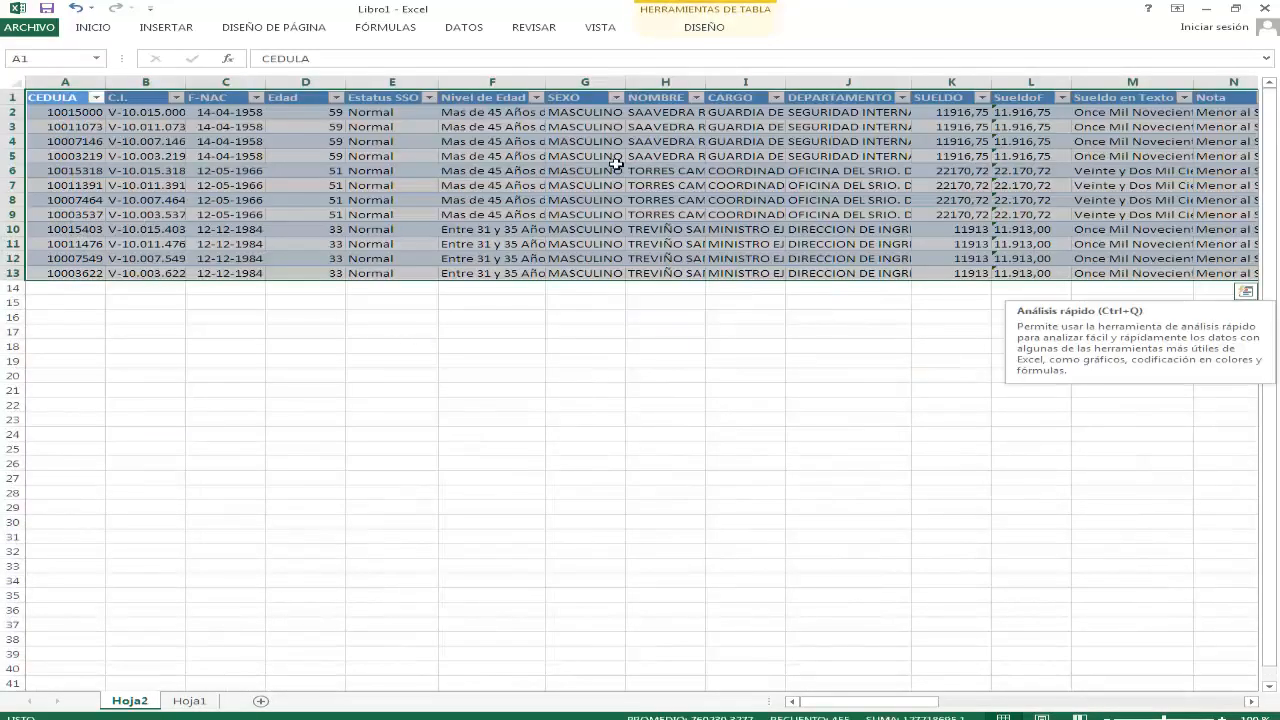
pyautogui.doubleClick(546, 82)
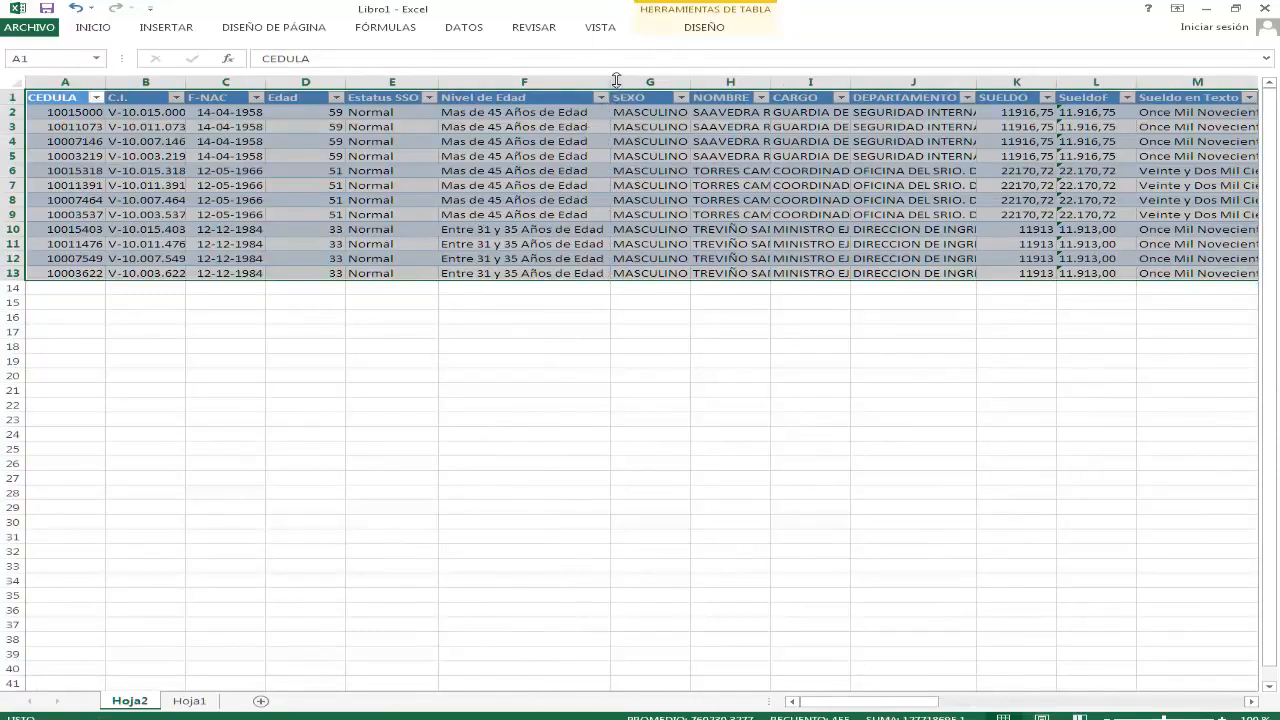
pyautogui.moveTo(620, 83)
pyautogui.mouseDown()
pyautogui.moveTo(646, 88)
pyautogui.moveTo(623, 92)
pyautogui.moveTo(636, 93)
pyautogui.mouseUp()
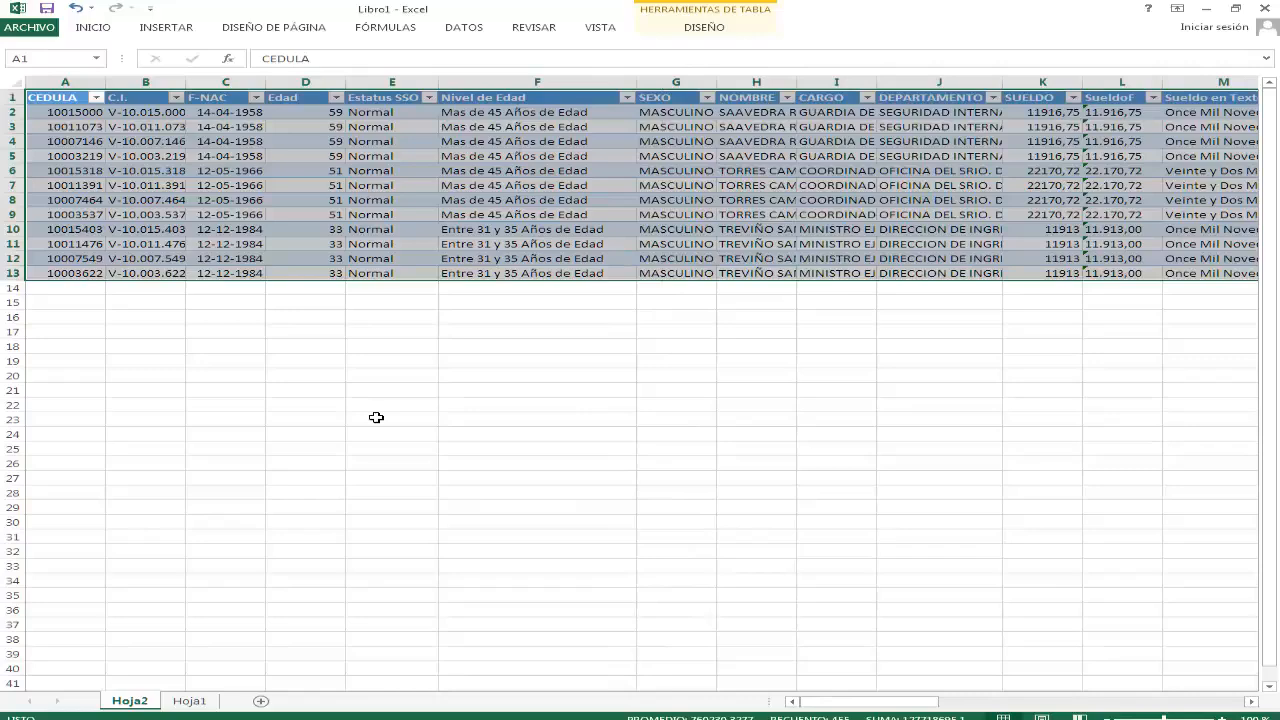
# - Return to Hoja1 and widen column G so the branch pivot table's Total general values display in full
pyautogui.click(190, 700)
pyautogui.scroll(3, 552, 443)
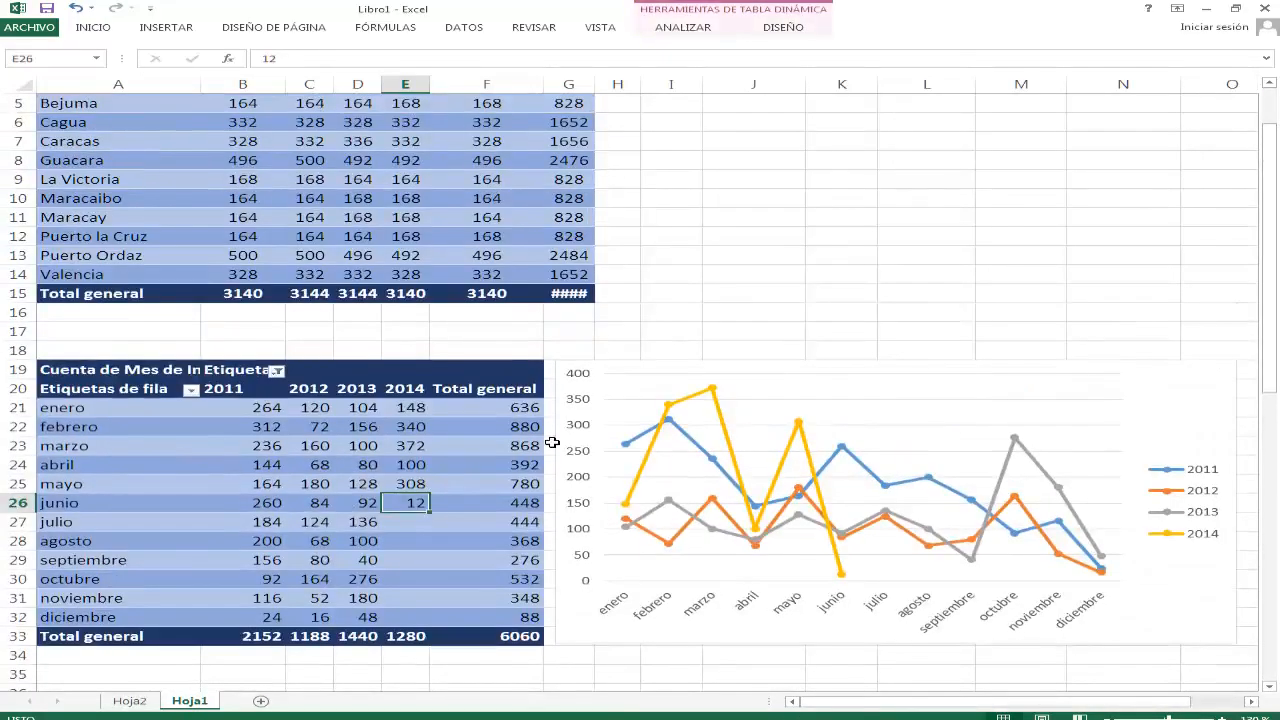
pyautogui.scroll(-4, 552, 443)
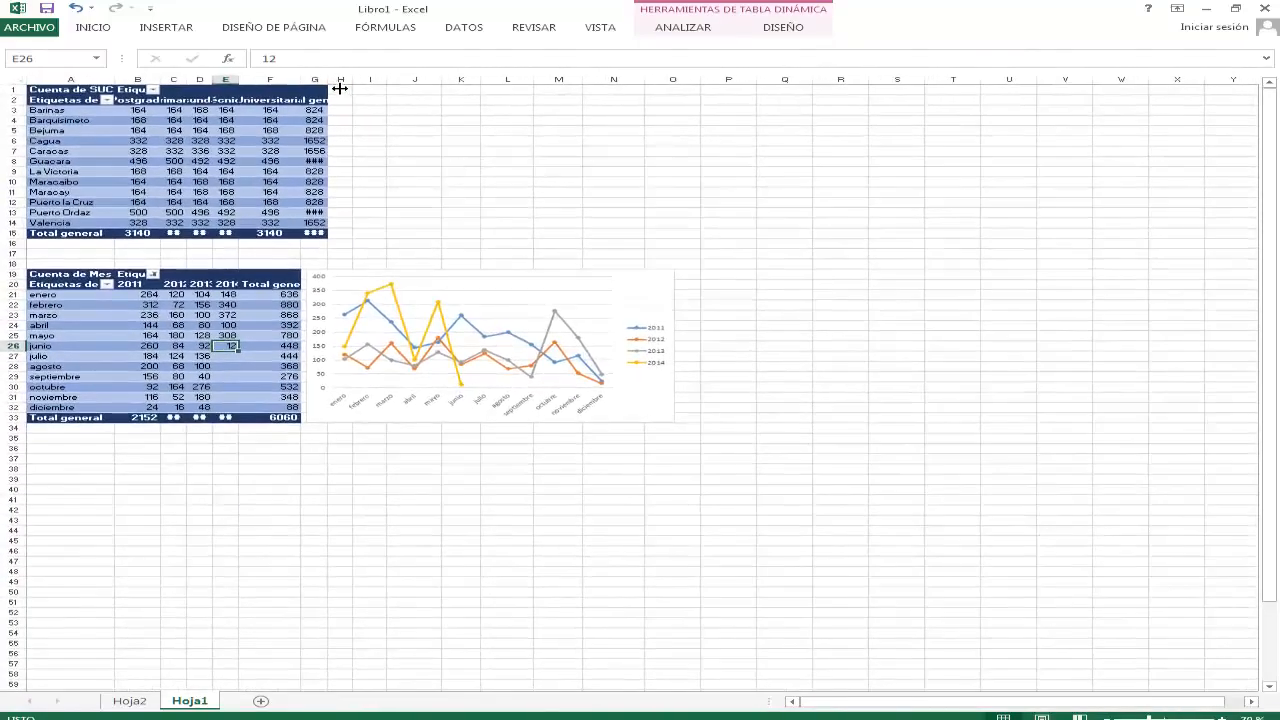
pyautogui.moveTo(340, 88); pyautogui.dragTo(355, 88)
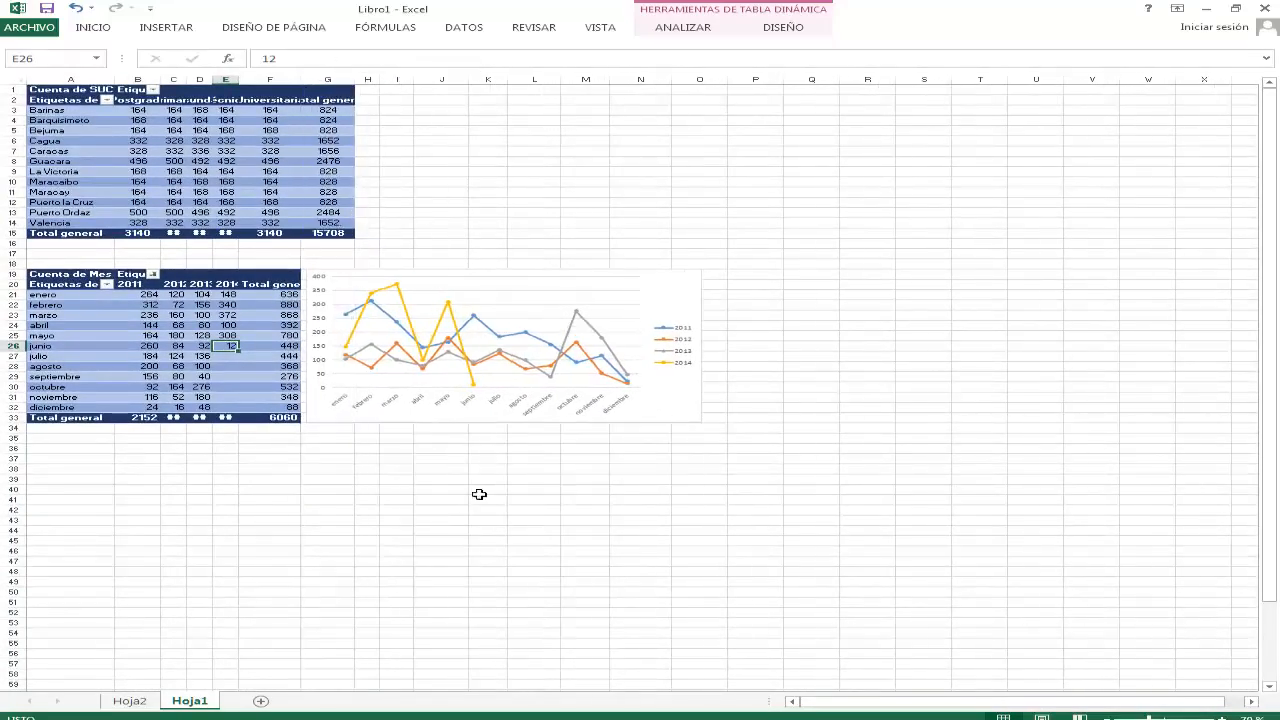